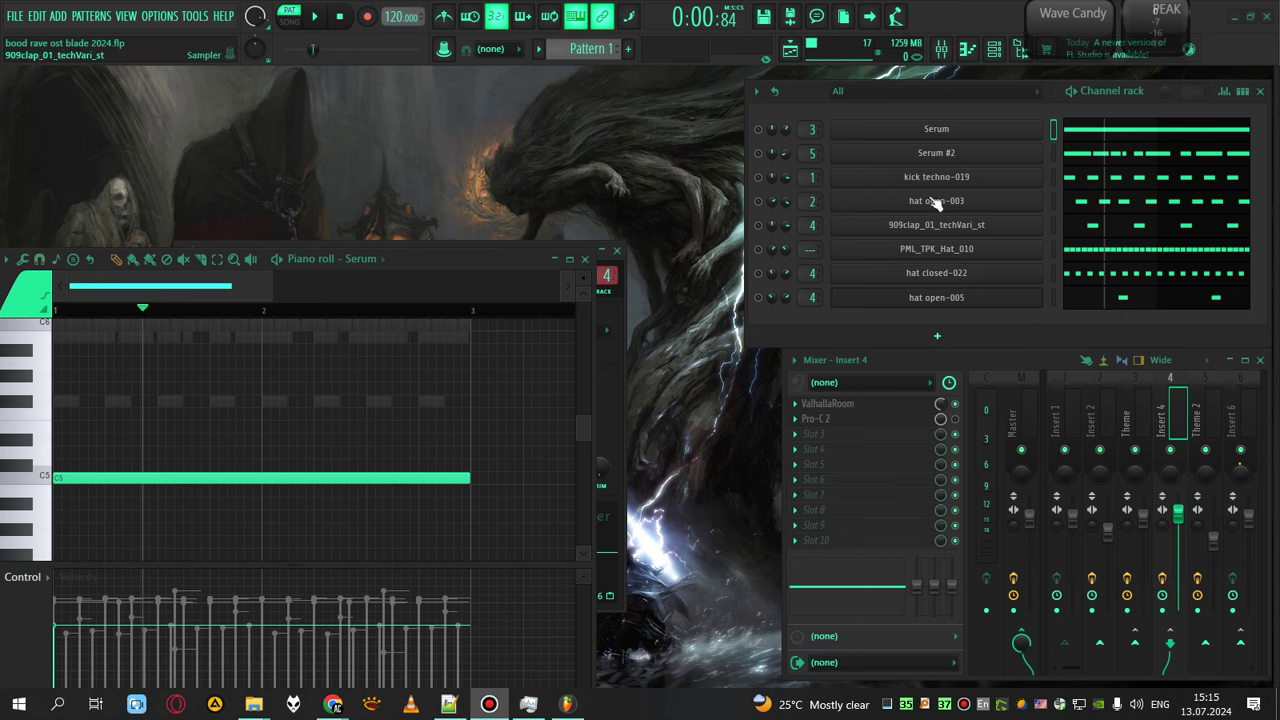
Step: Open the Serum instrument from the first channel, reposition its window and play a test note
click(1114, 128)
click(1114, 128)
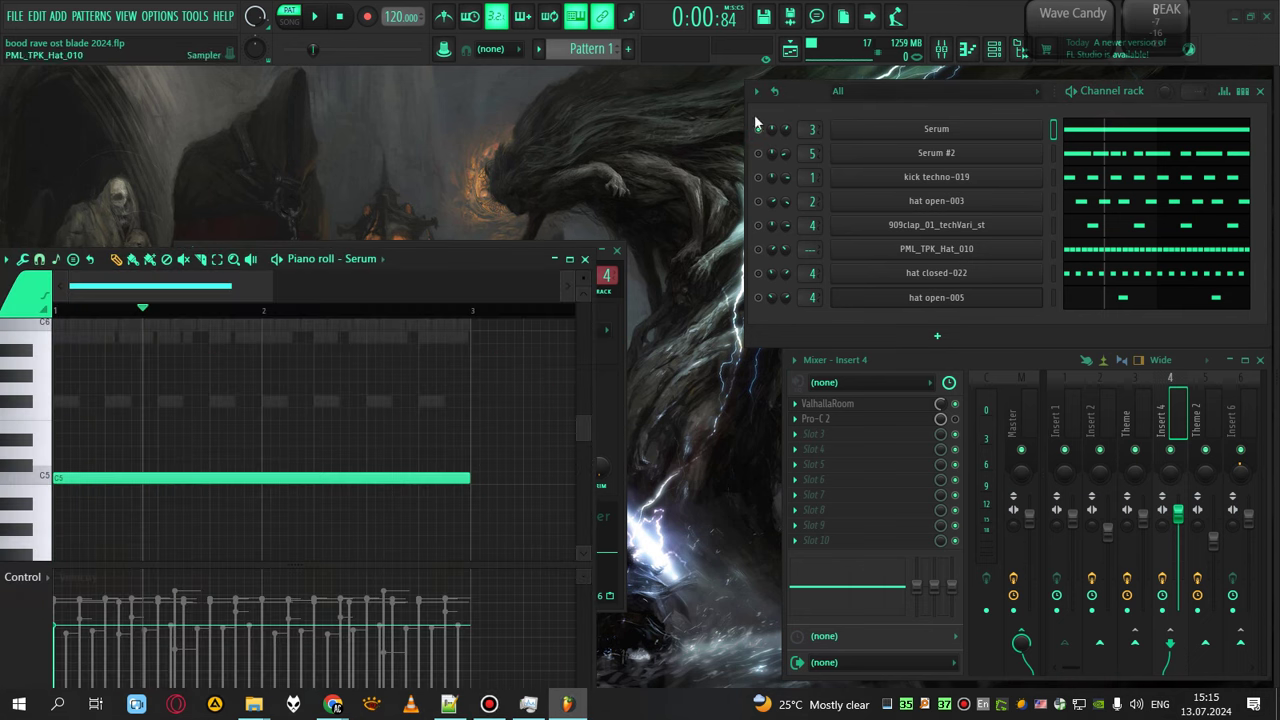
click(940, 128)
drag(849, 61, 790, 76)
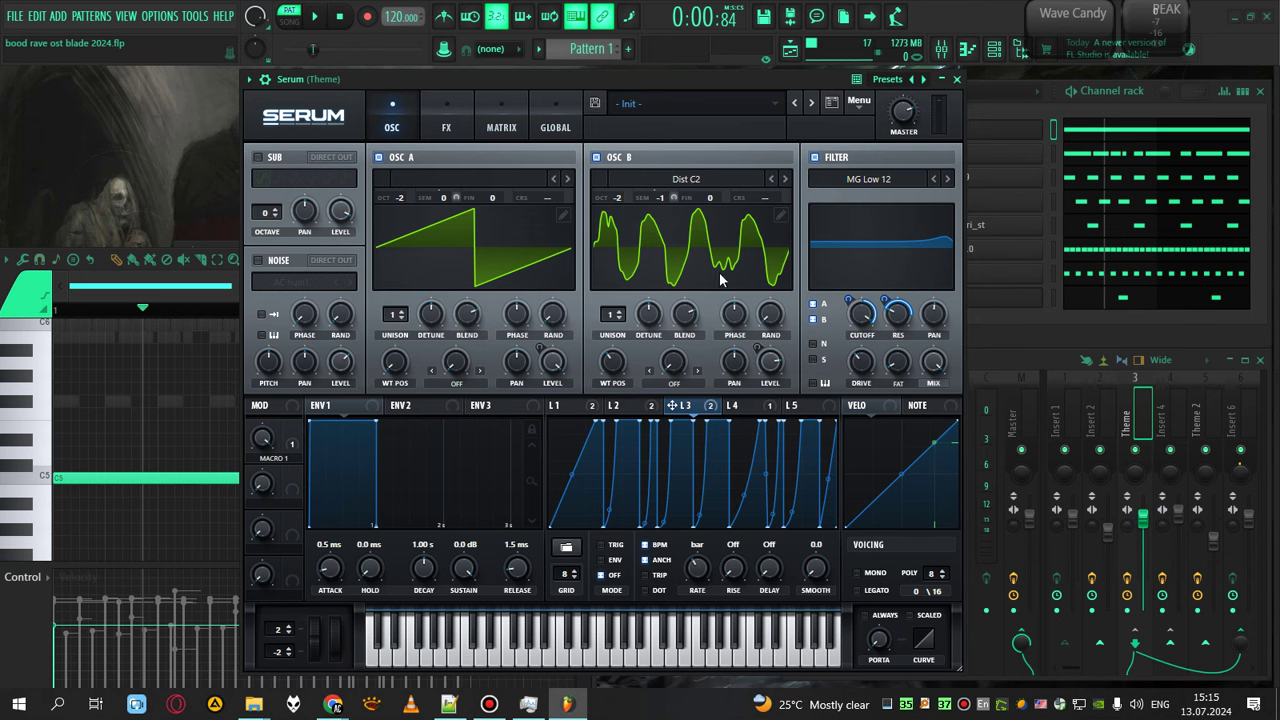
key(z)
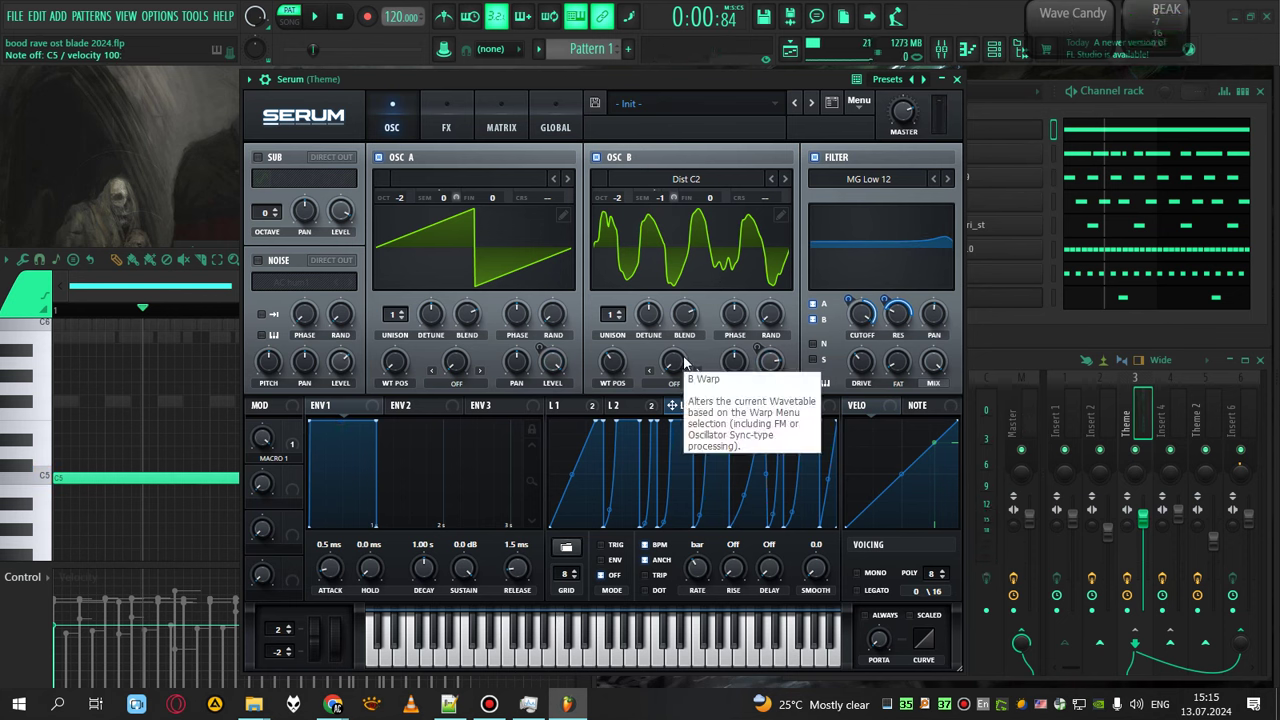
drag(773, 80, 781, 80)
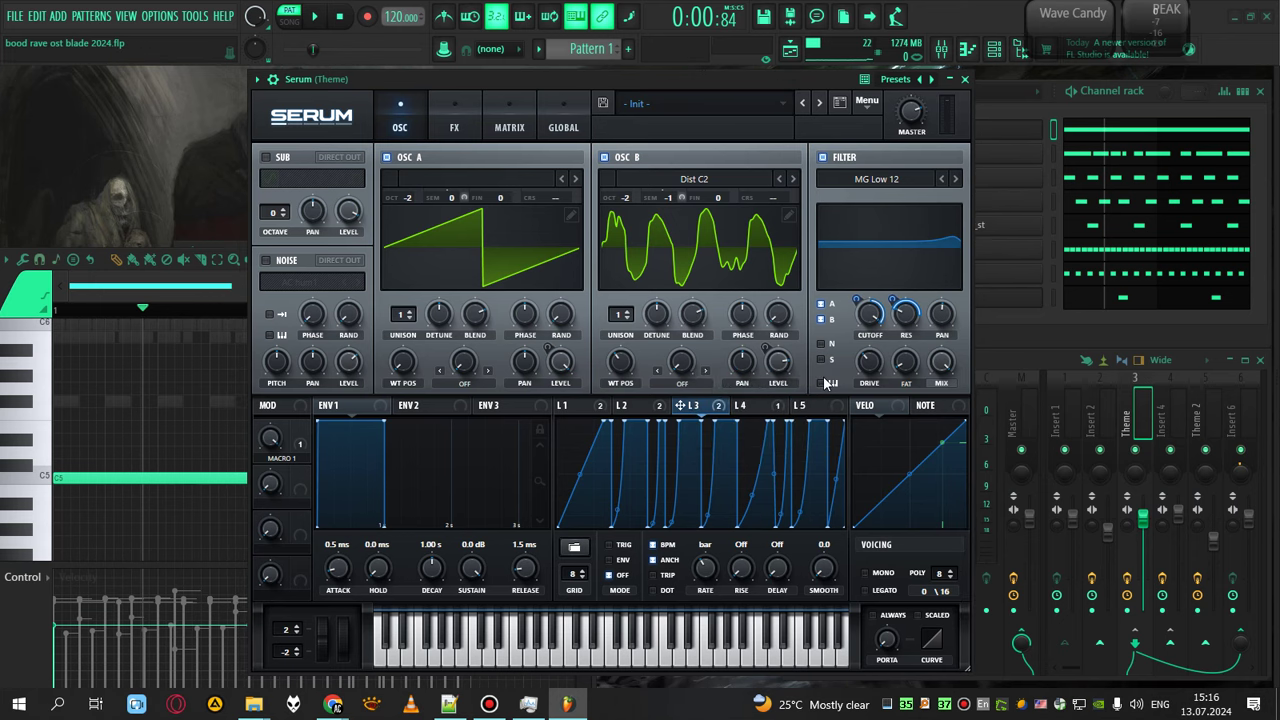
Step: Display LFO 2 in Serum and audition the patch with single notes on its keyboard
click(630, 406)
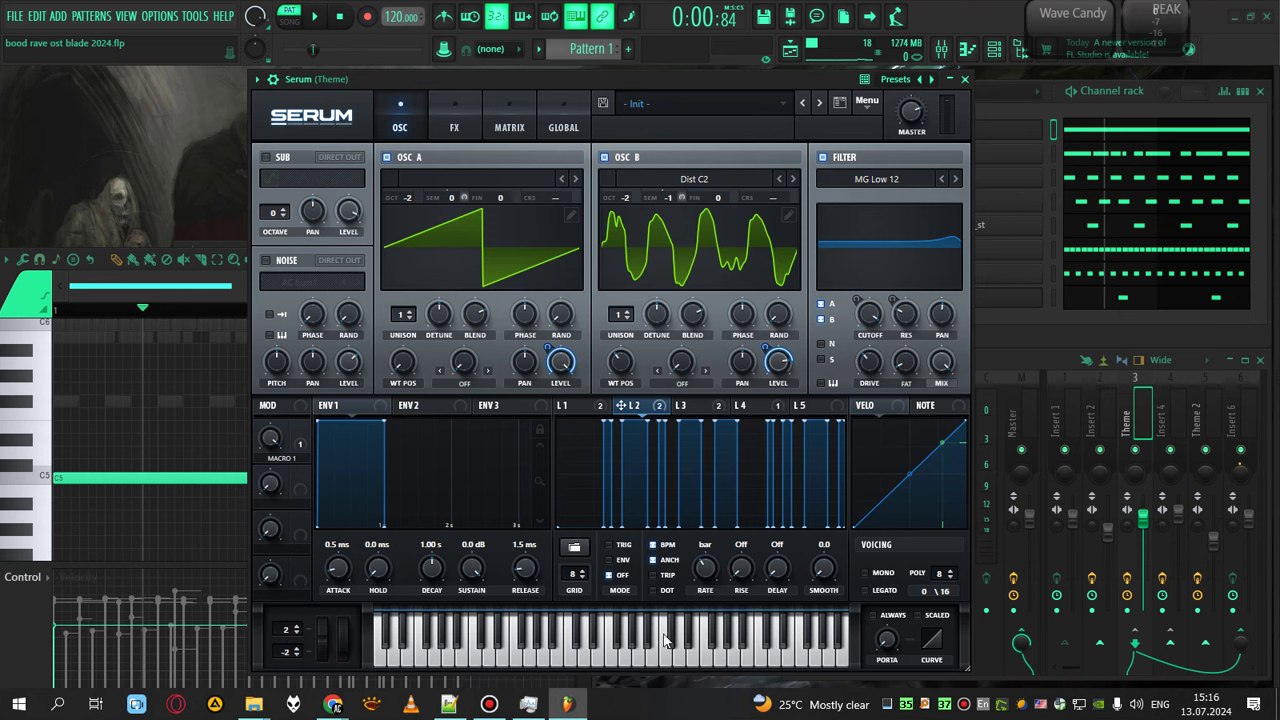
click(574, 660)
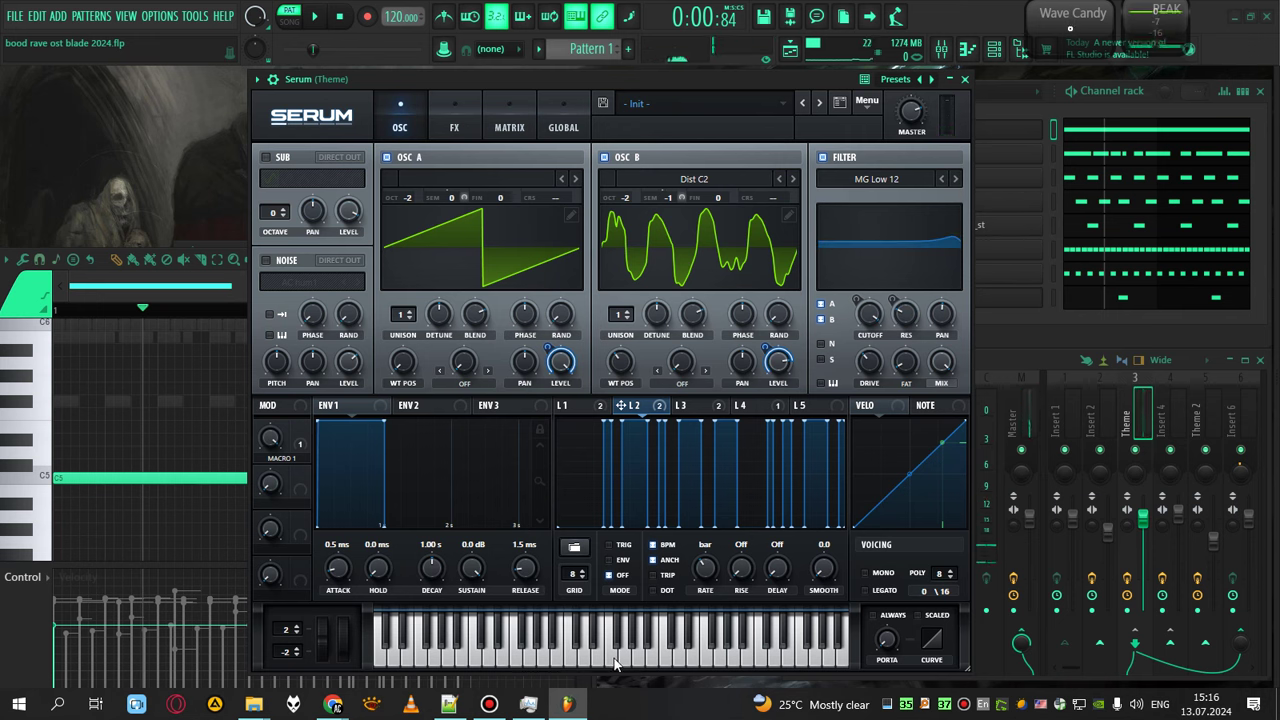
click(611, 658)
click(589, 642)
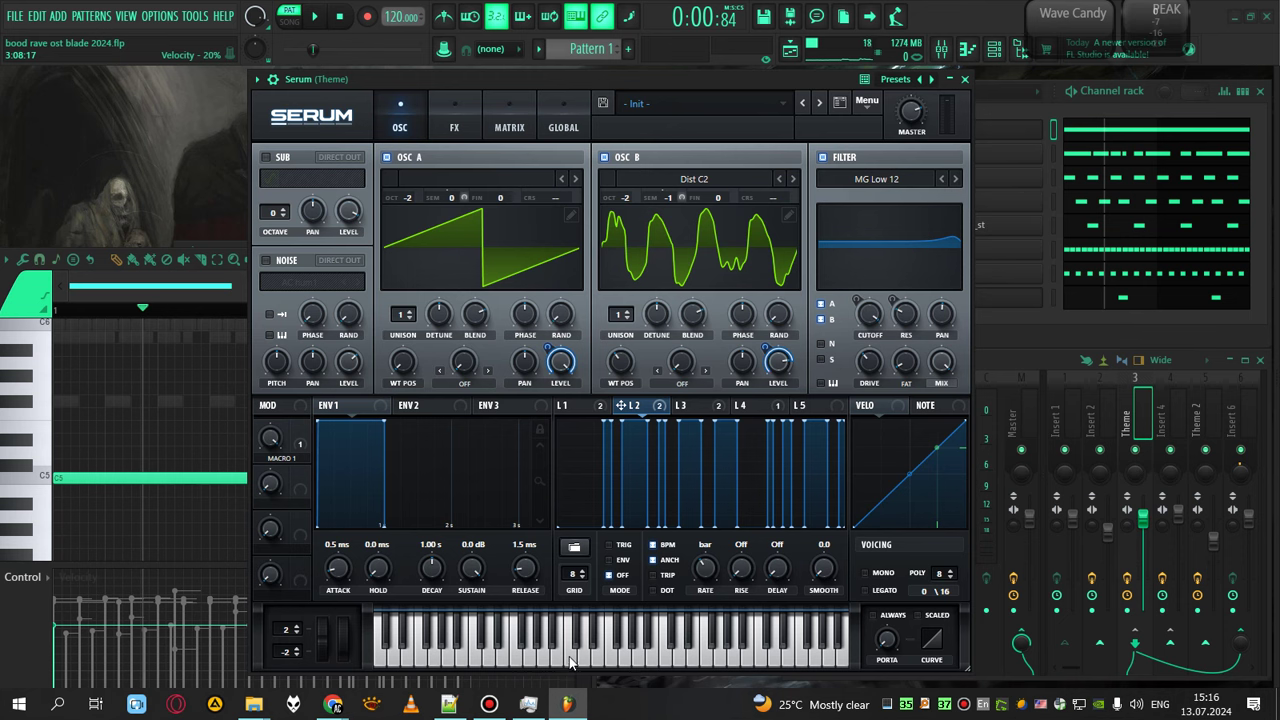
click(572, 662)
Step: Play the pattern twice to hear LFO 2 modulating the levels of oscillators A and B
key(space)
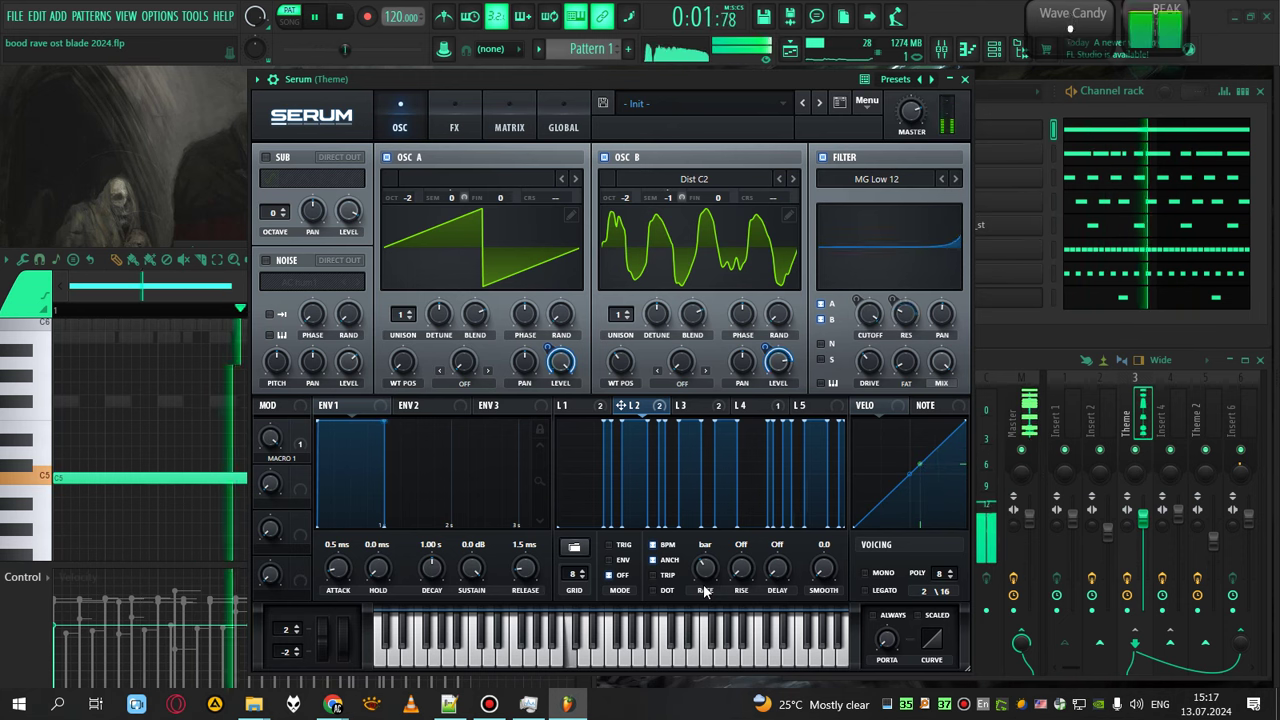
key(space)
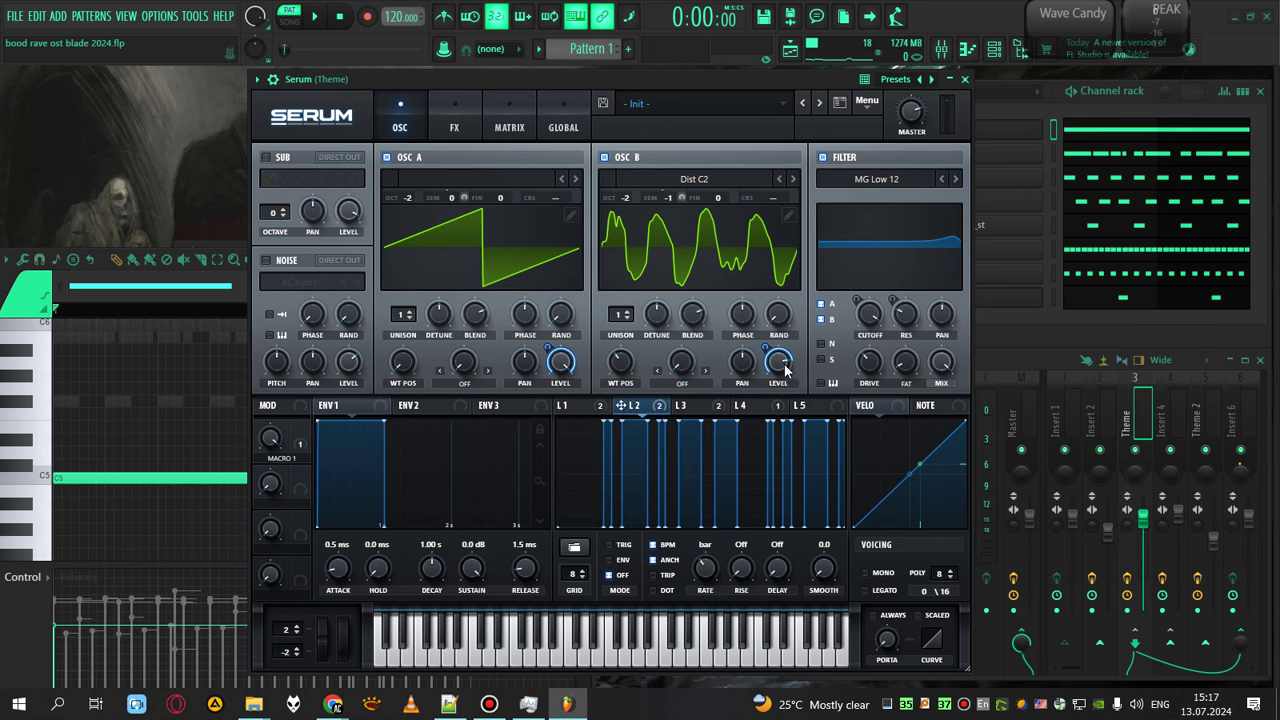
key(space)
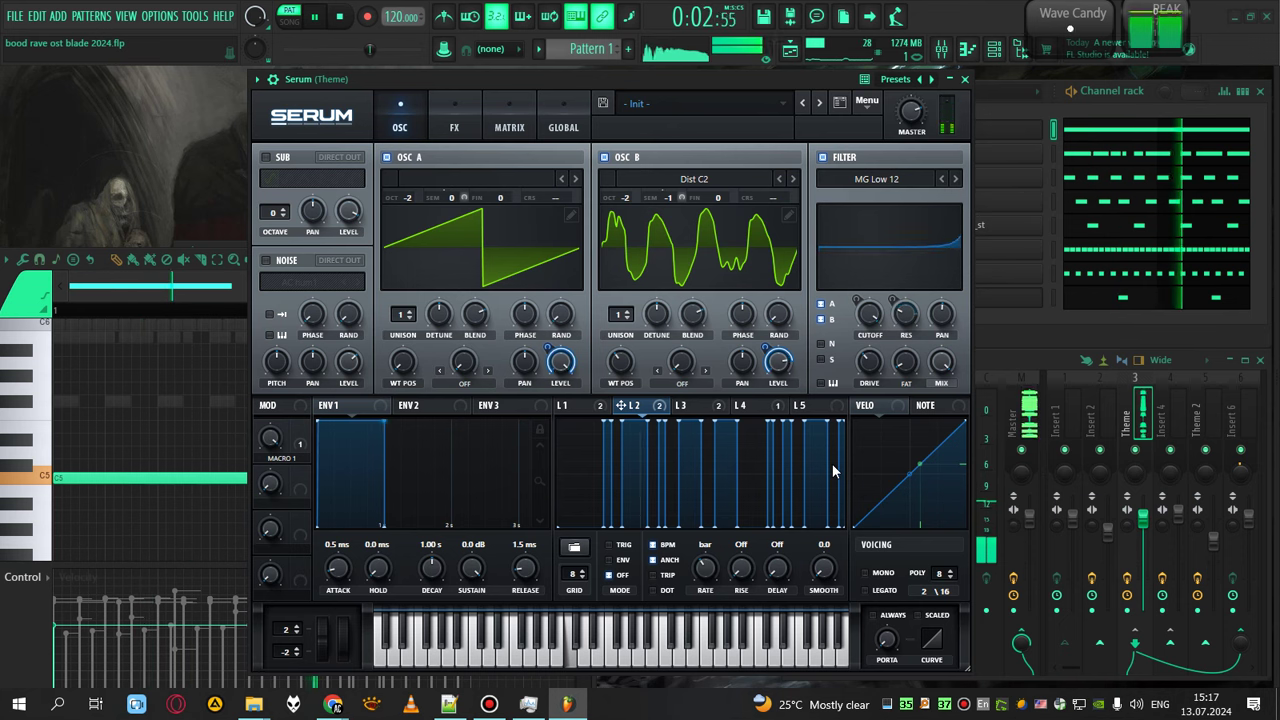
key(space)
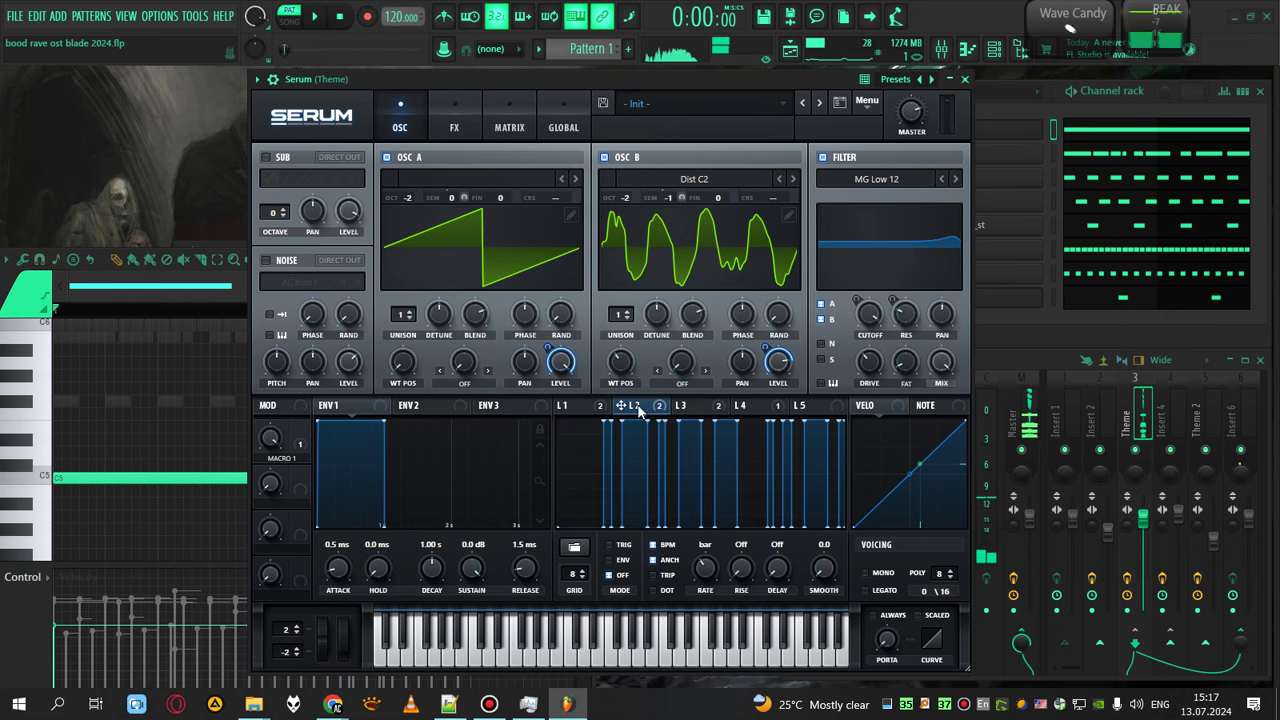
Step: Bypass all destinations of LFO 2 and play the pattern to hear it without level modulation
right_click(622, 405)
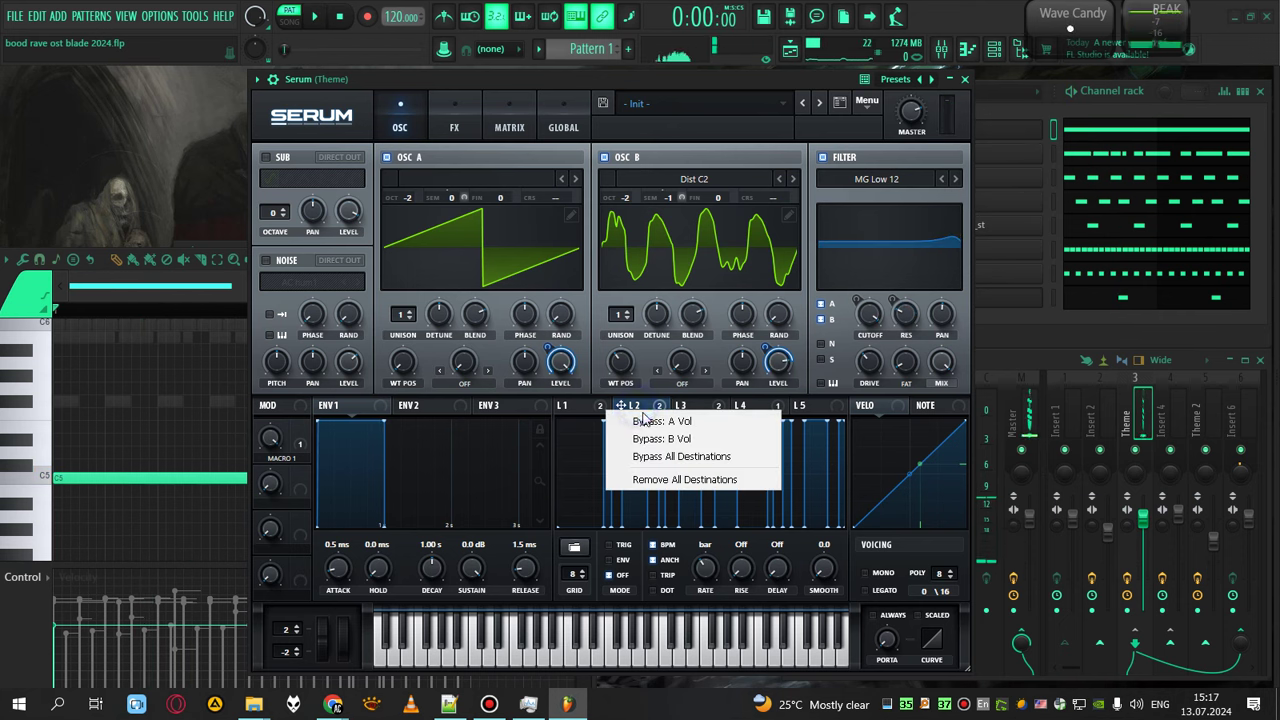
click(680, 457)
key(space)
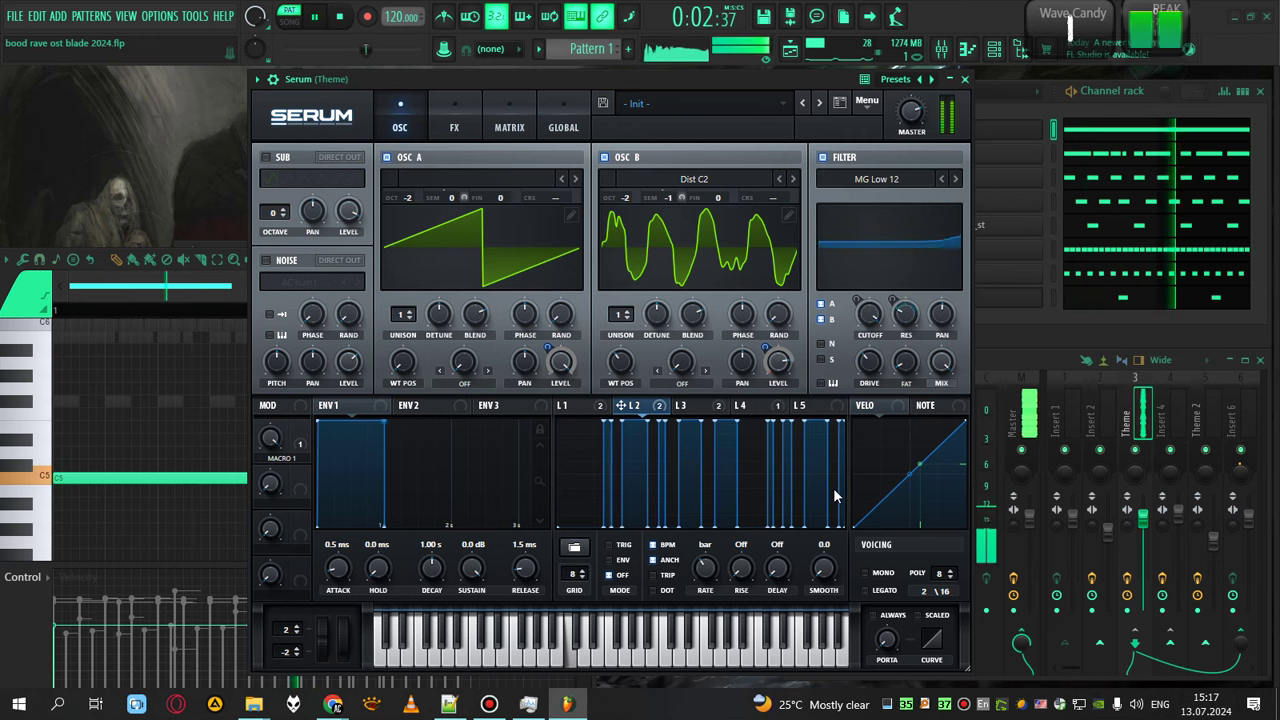
key(space)
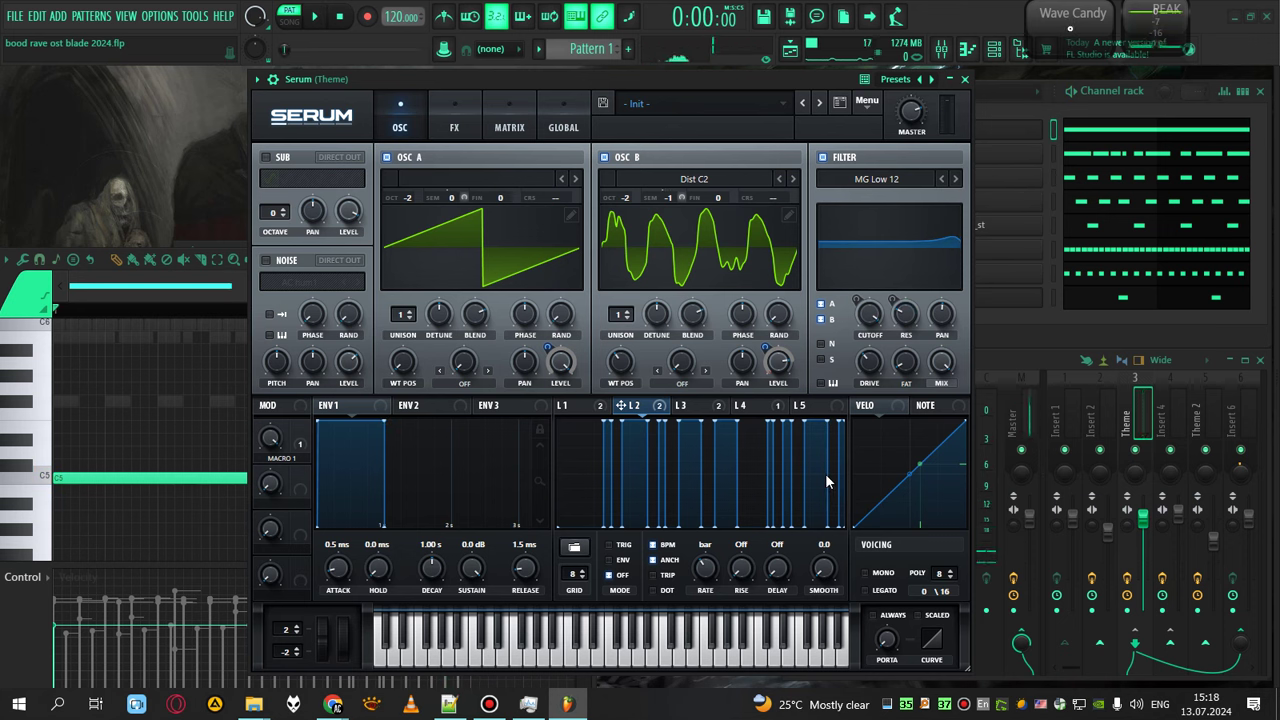
Step: Reactivate all destinations of LFO 2 and play the pattern with the level modulation restored
right_click(632, 406)
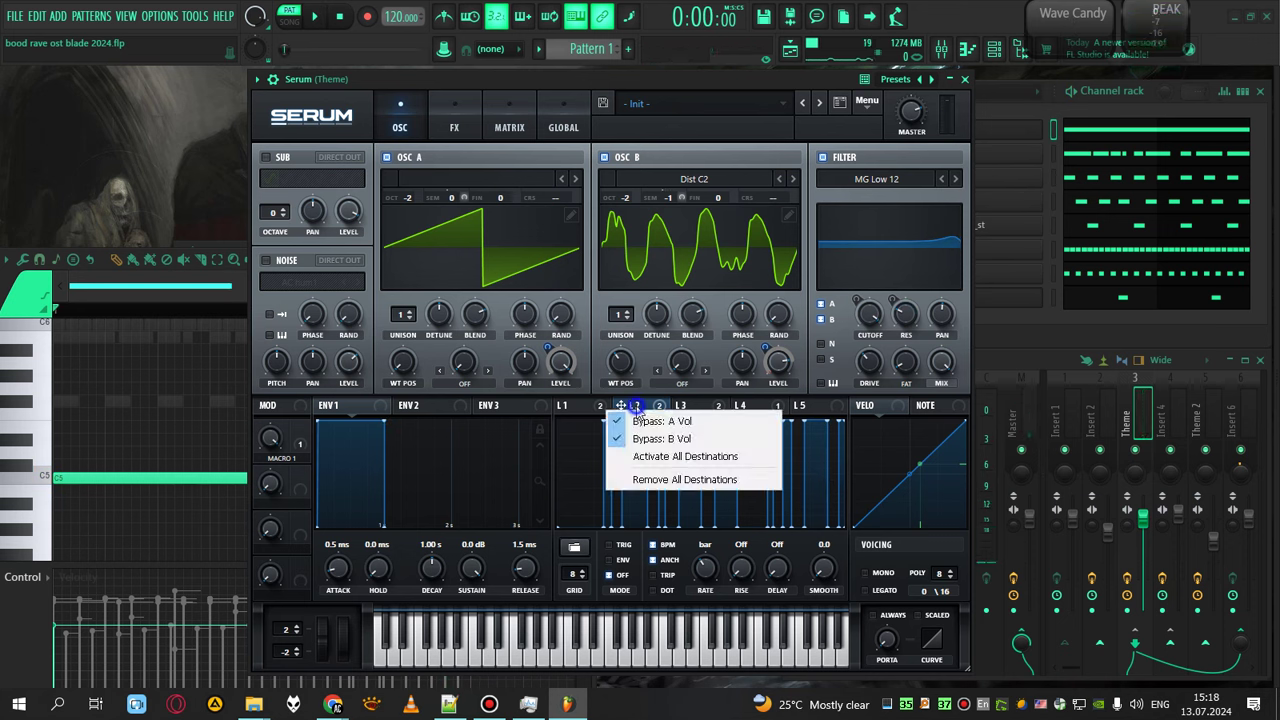
click(660, 458)
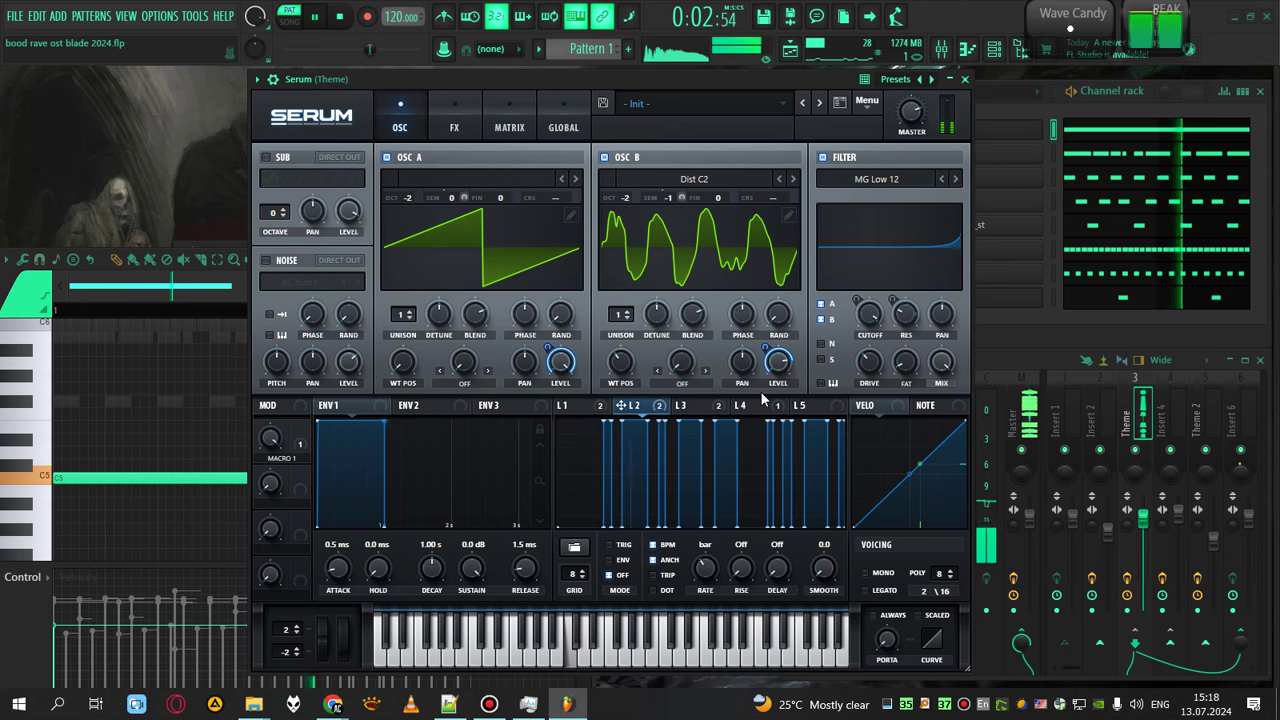
key(space)
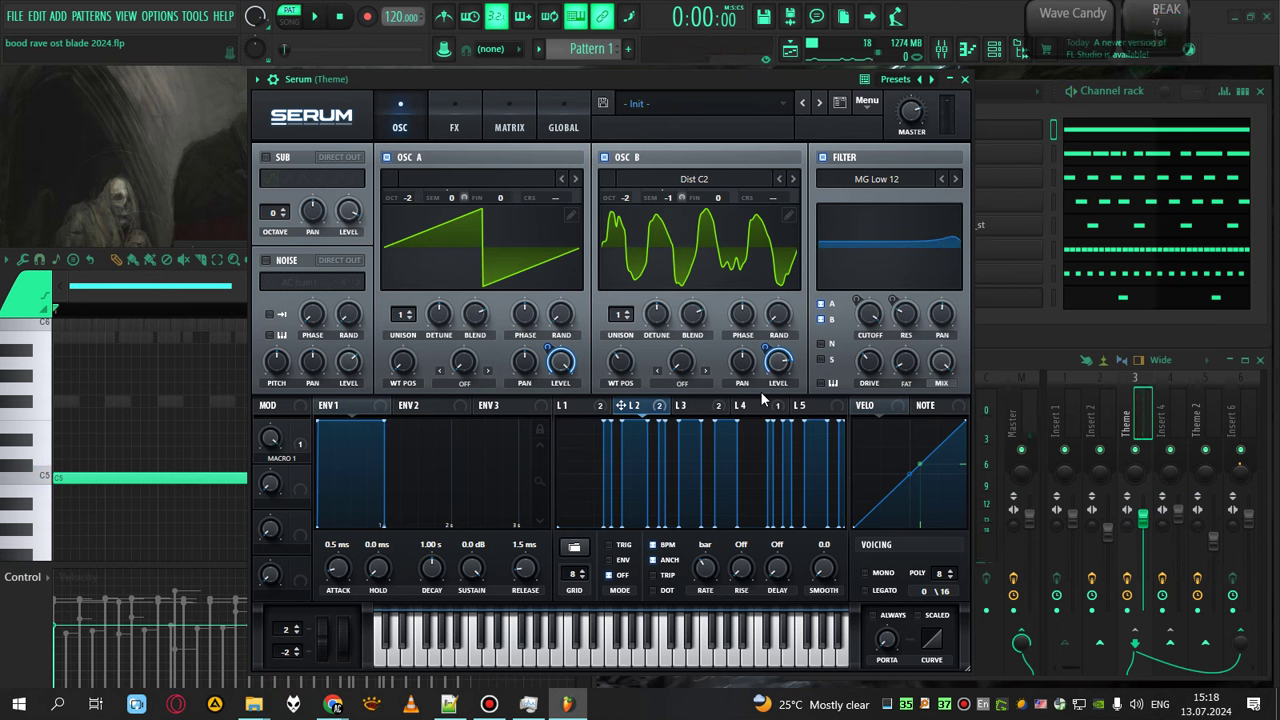
Step: Display LFO 3 and play the pattern to hear its modulation of the filter cutoff and resonance
click(695, 411)
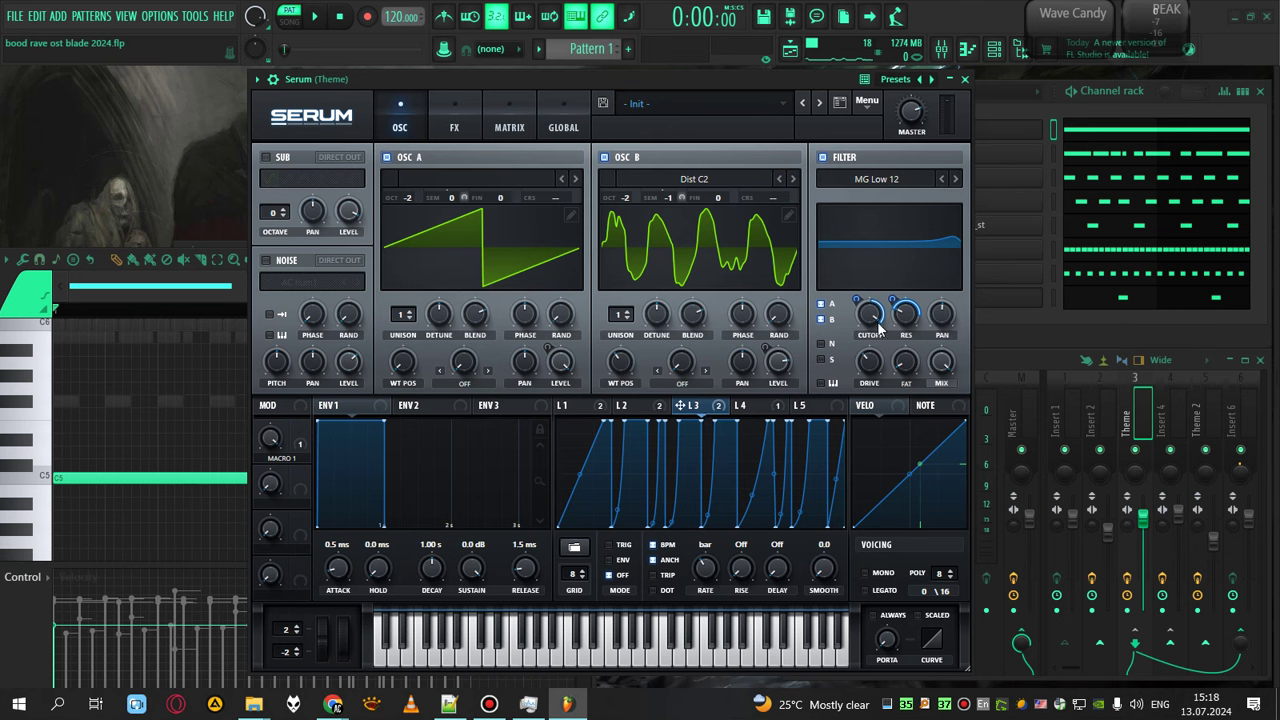
key(space)
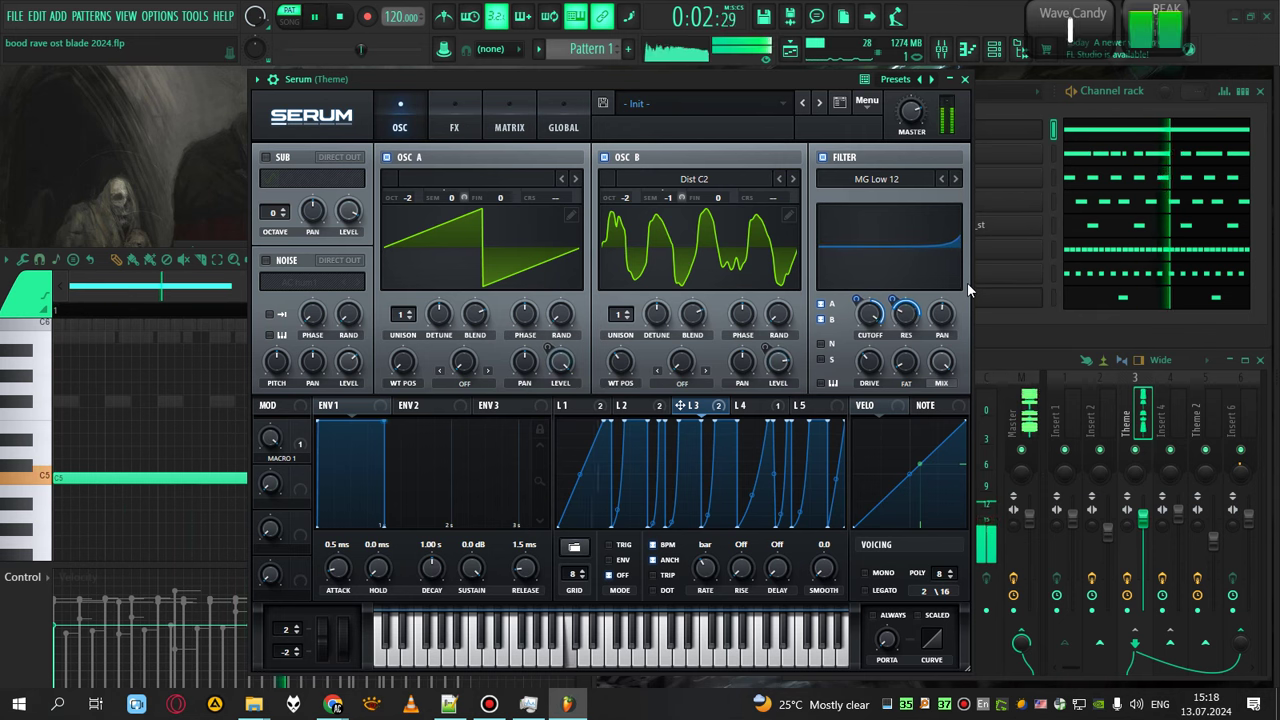
key(space)
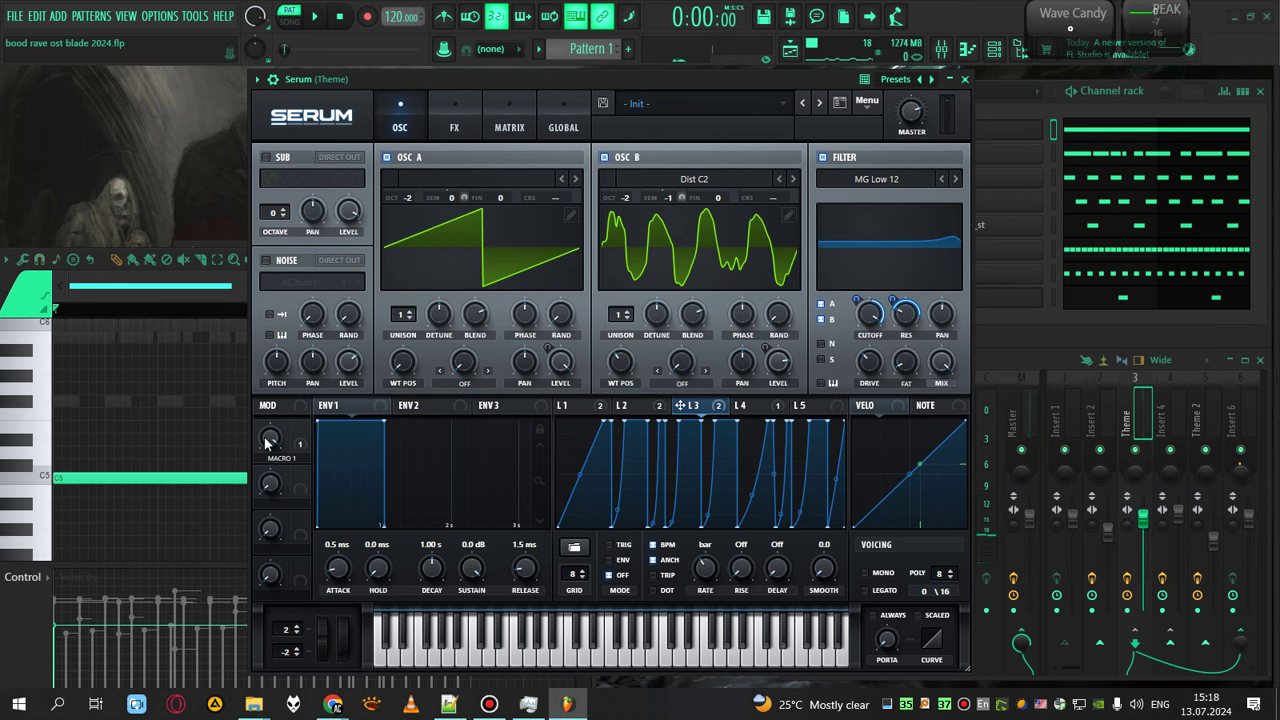
Step: Turn Macro 1 down to 0% and bring it back up to 71%
drag(270, 440, 307, 651)
click(302, 409)
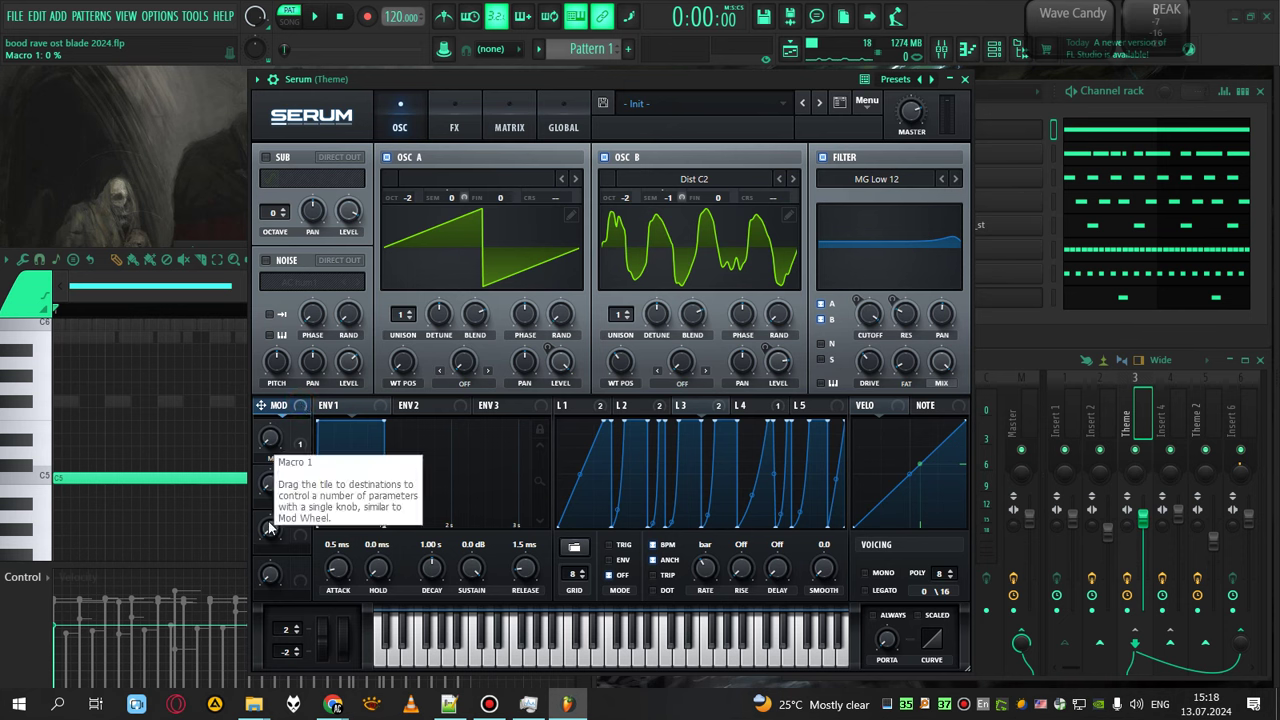
click(297, 407)
click(275, 404)
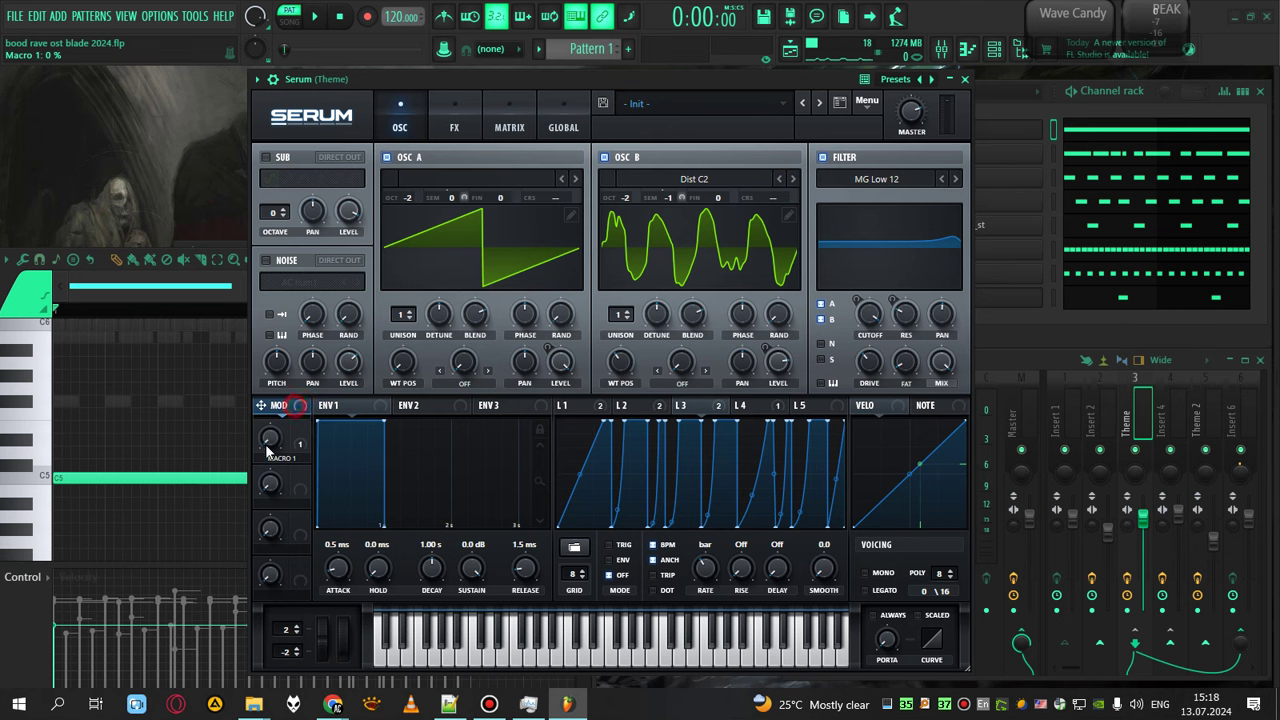
drag(268, 447, 296, 347)
Step: Look through the LFO shapes and their targets, from LFO 4 back to LFO 3 and LFO 2
click(741, 406)
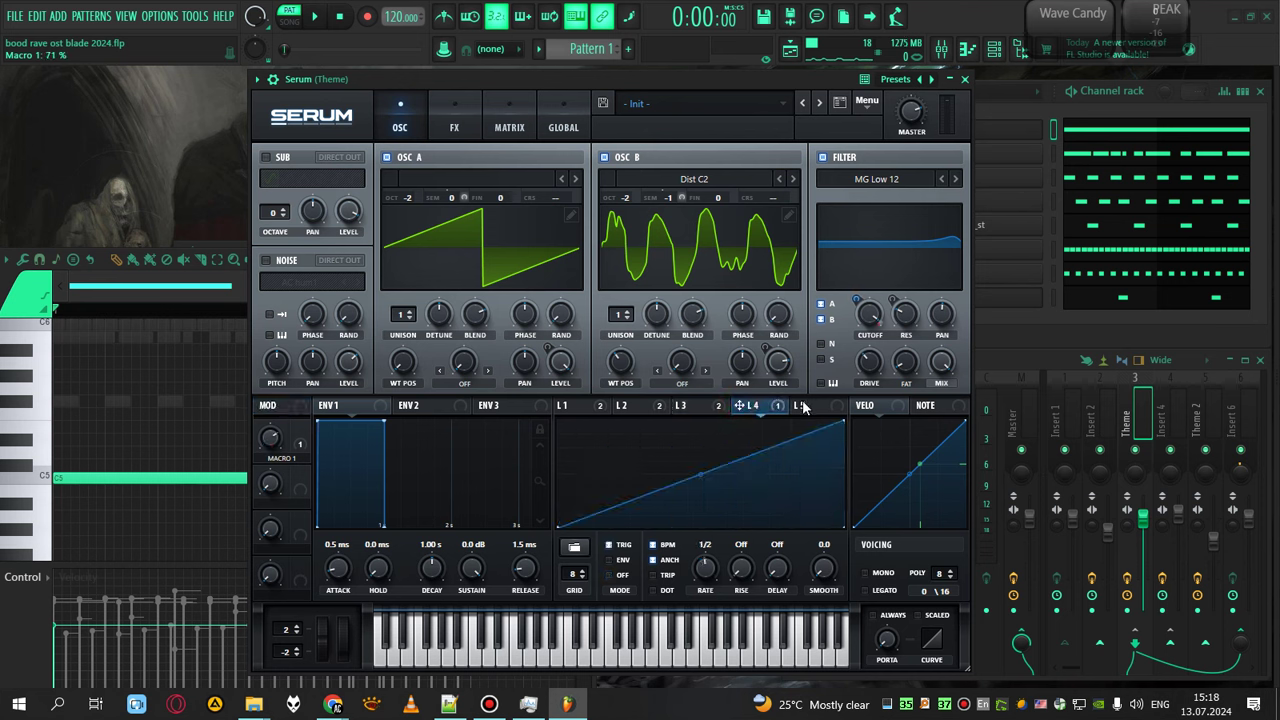
click(805, 406)
click(750, 406)
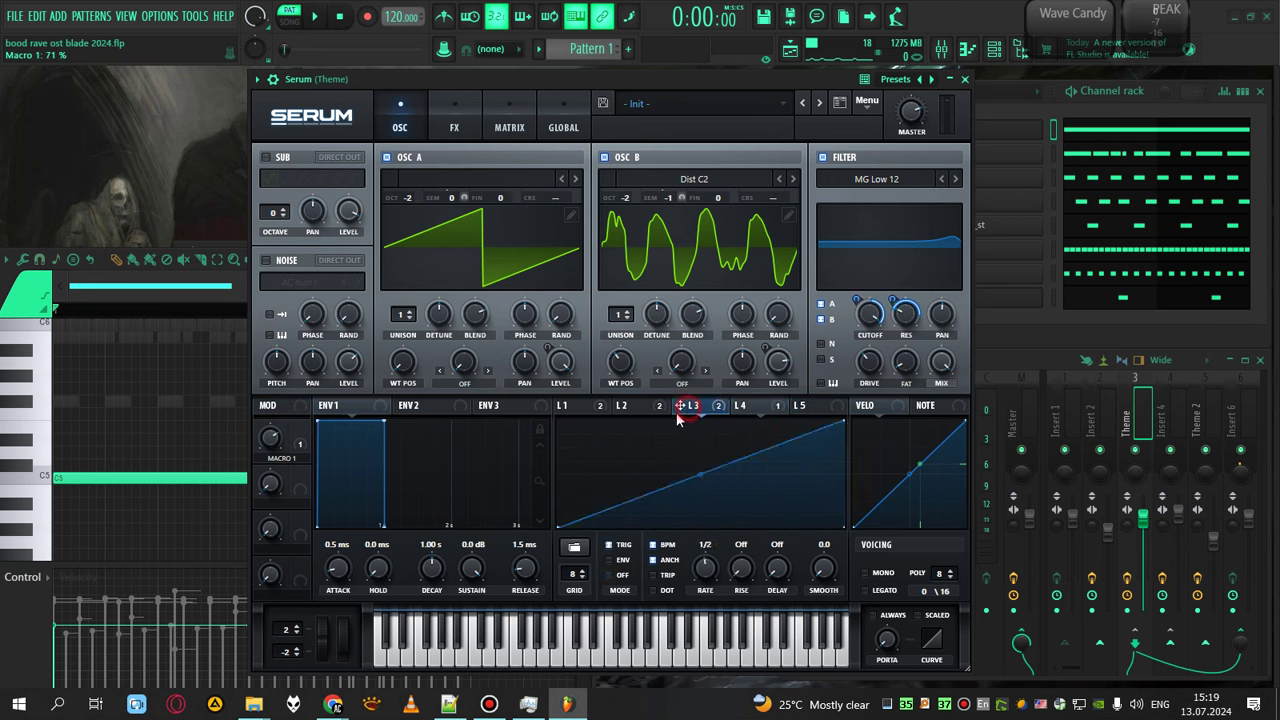
click(690, 406)
click(621, 406)
Step: Set Macro 1 to 14% and play the pattern to hear its effect on the filter cutoff
key(space)
drag(270, 440, 284, 471)
key(space)
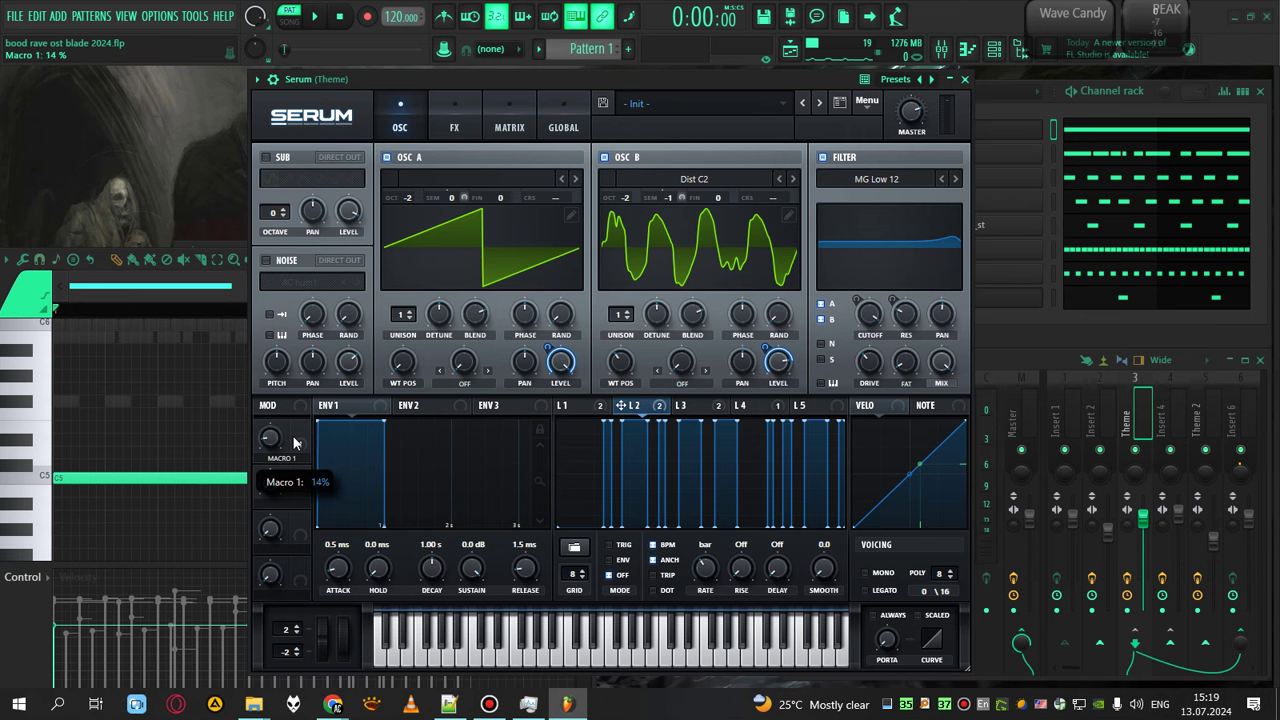
key(space)
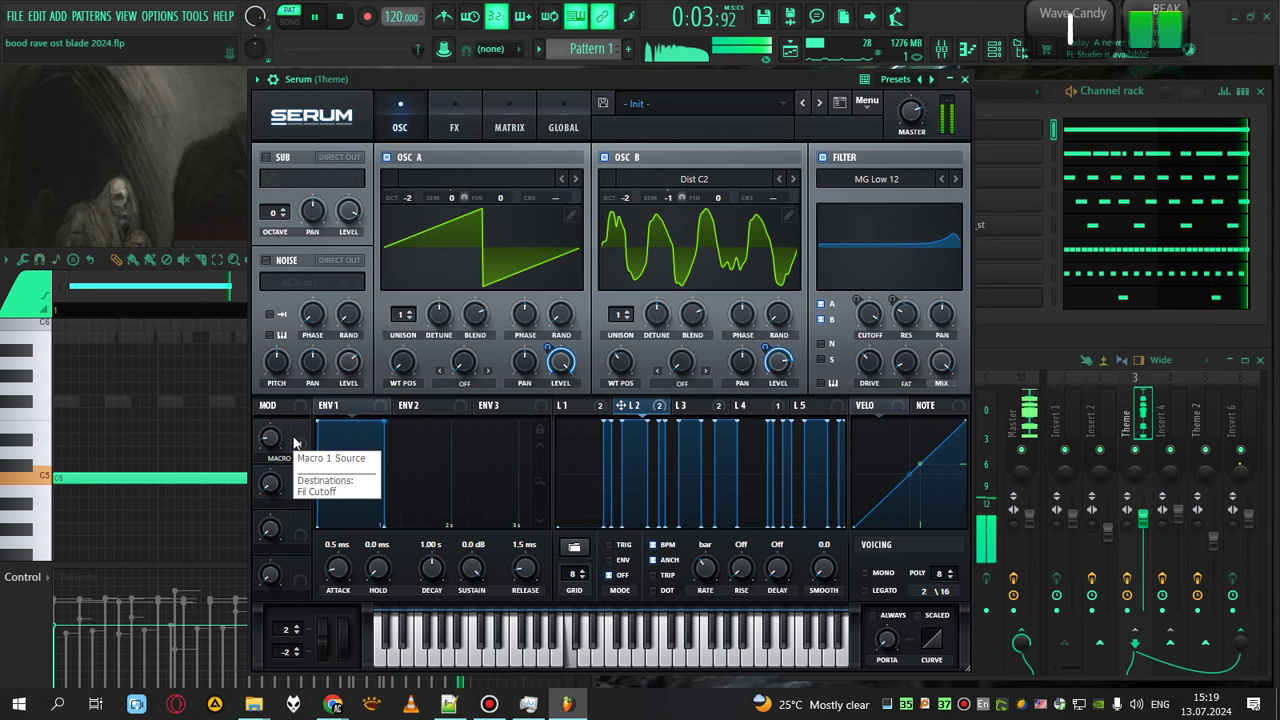
key(space)
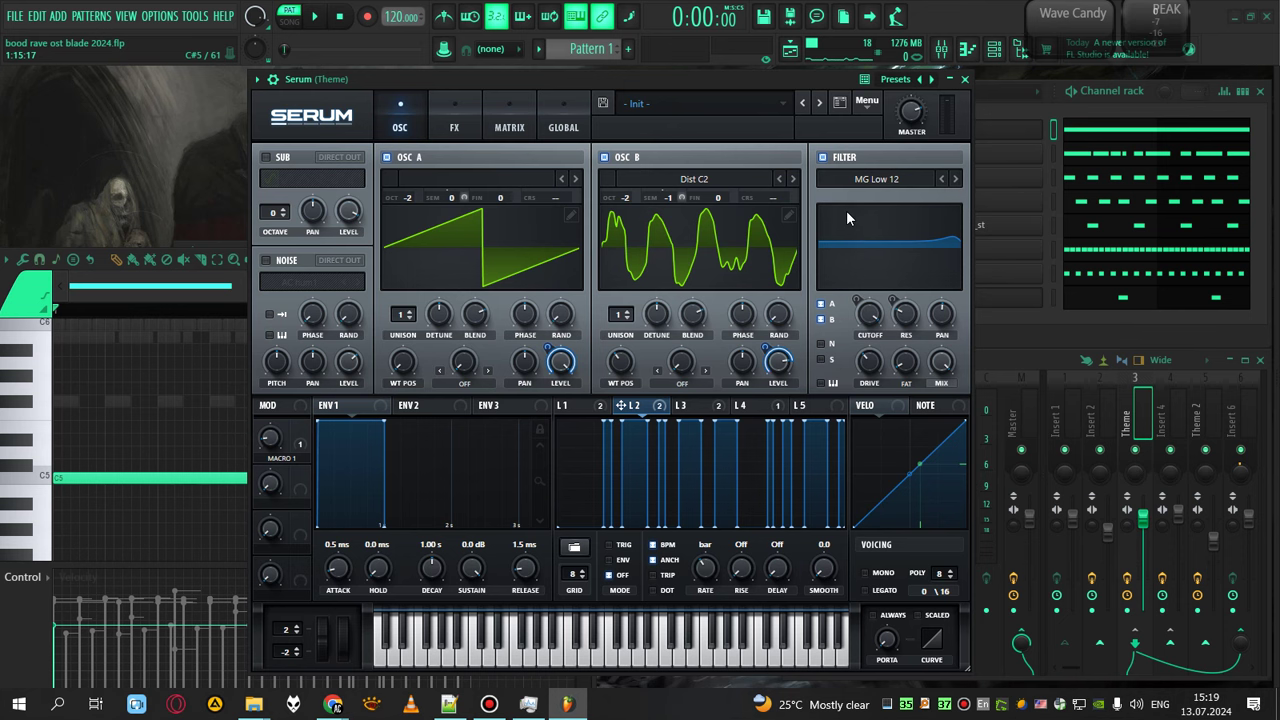
Step: Turn Macro 1 fully up and play the pattern twice to check the resulting filter sound
drag(269, 437, 275, 172)
key(space)
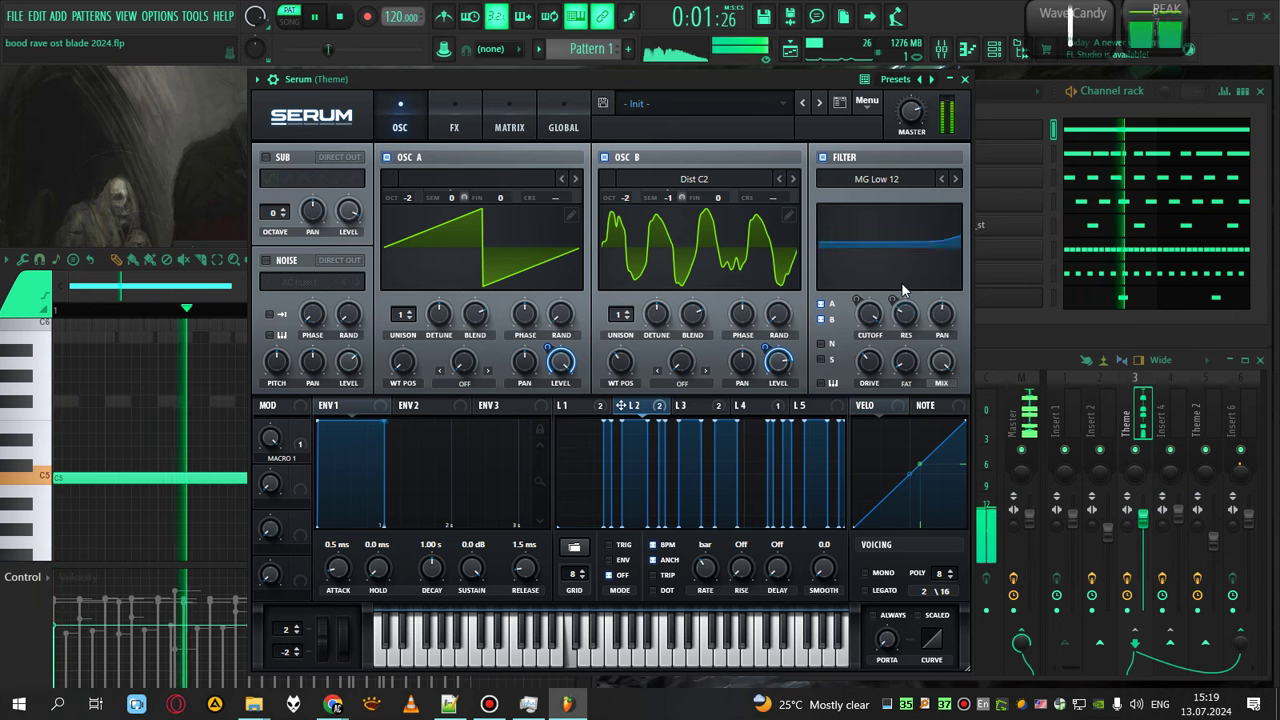
key(space)
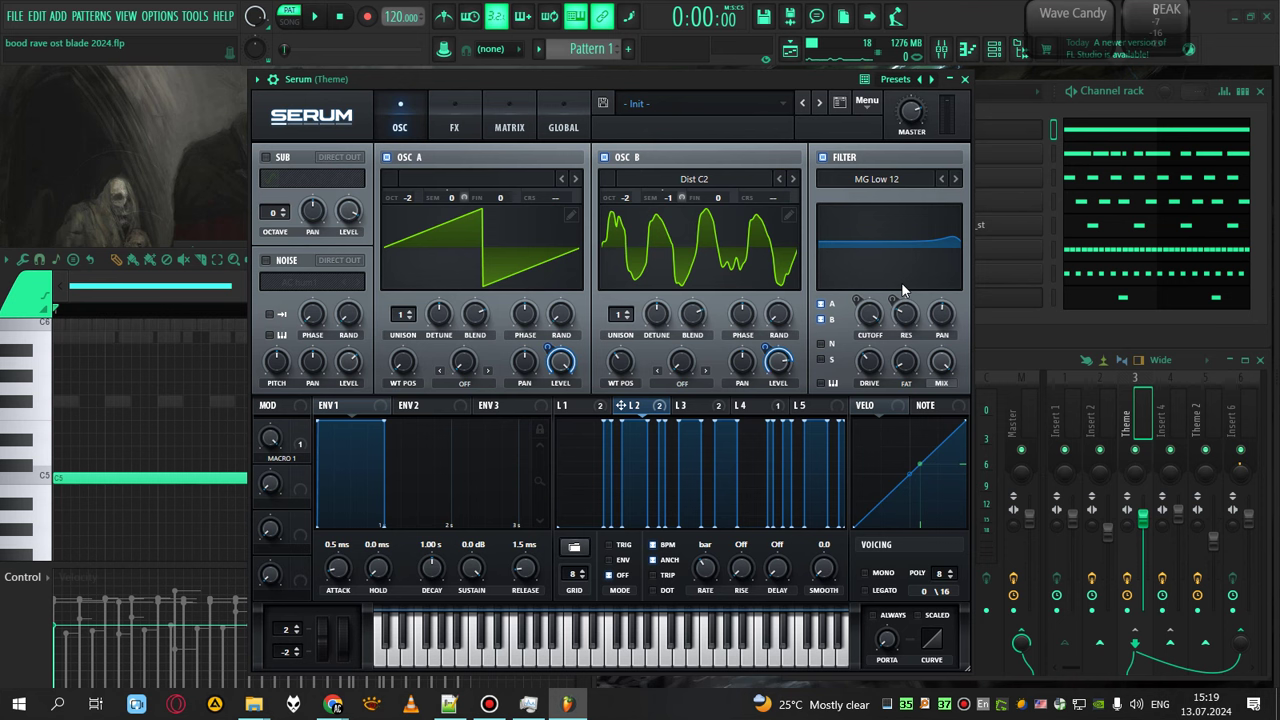
key(space)
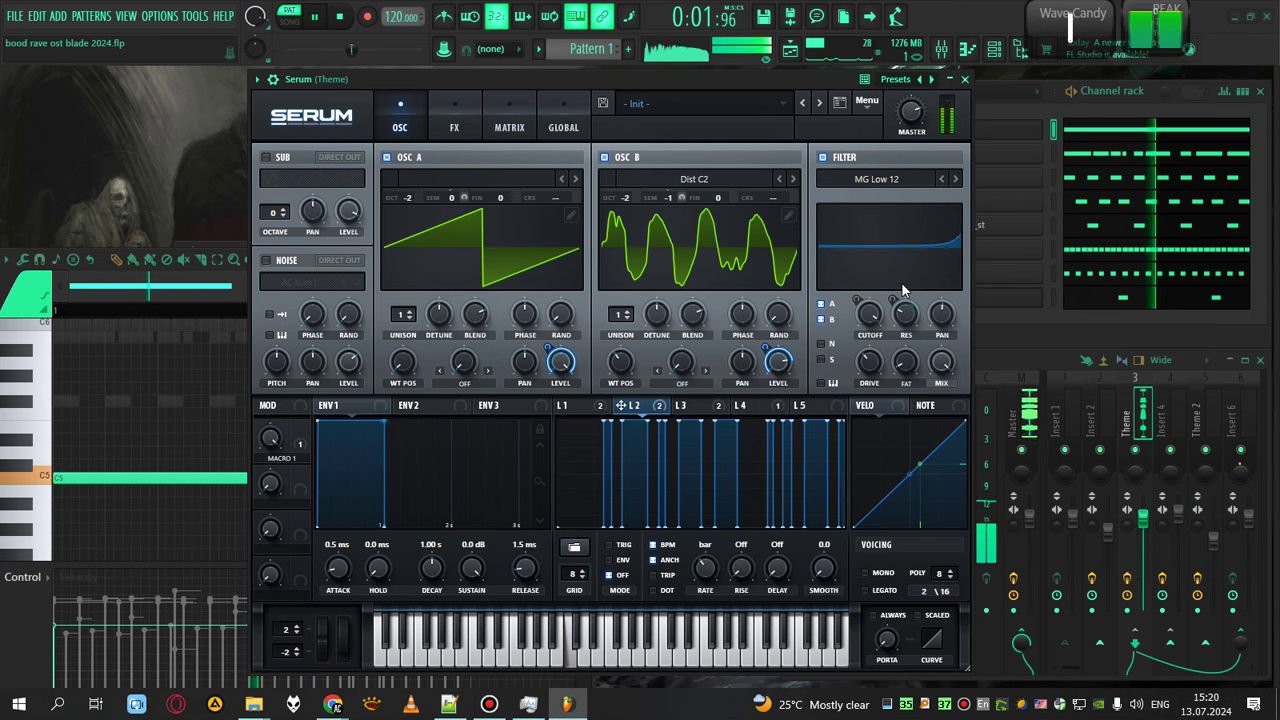
key(space)
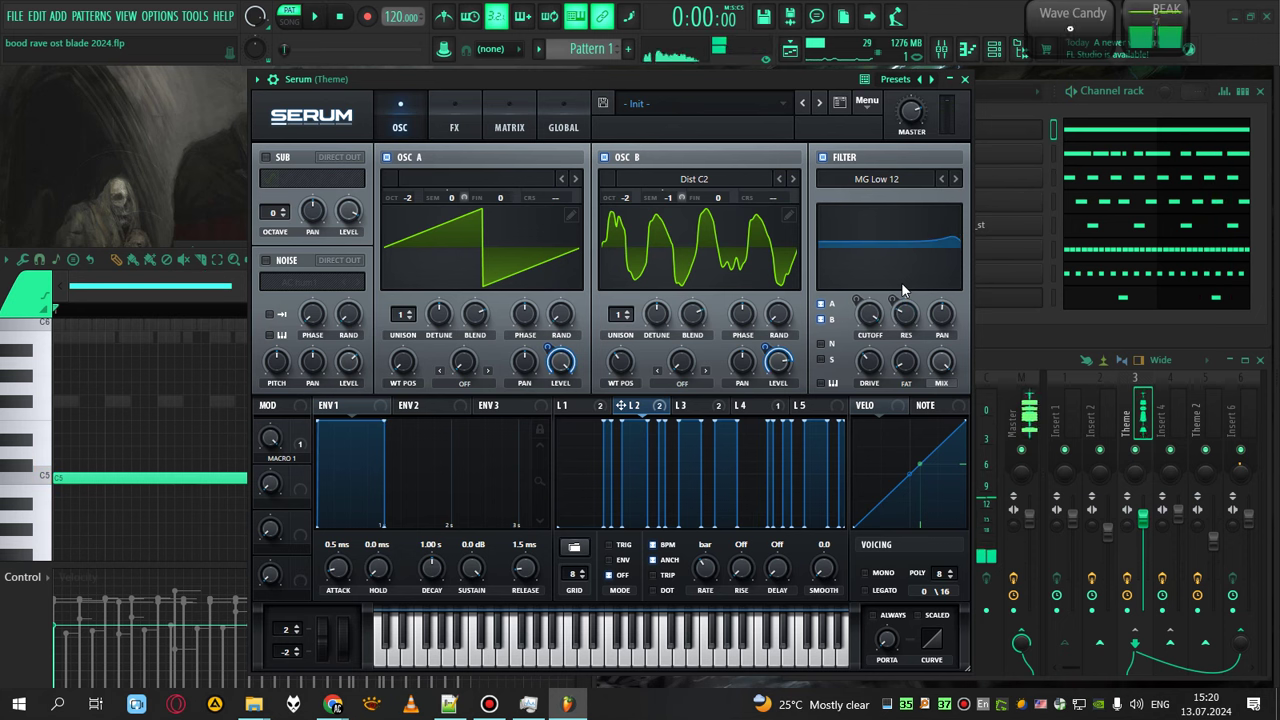
Step: Display LFO 1 and play the pattern to hear its semitone modulation of both oscillators
click(570, 406)
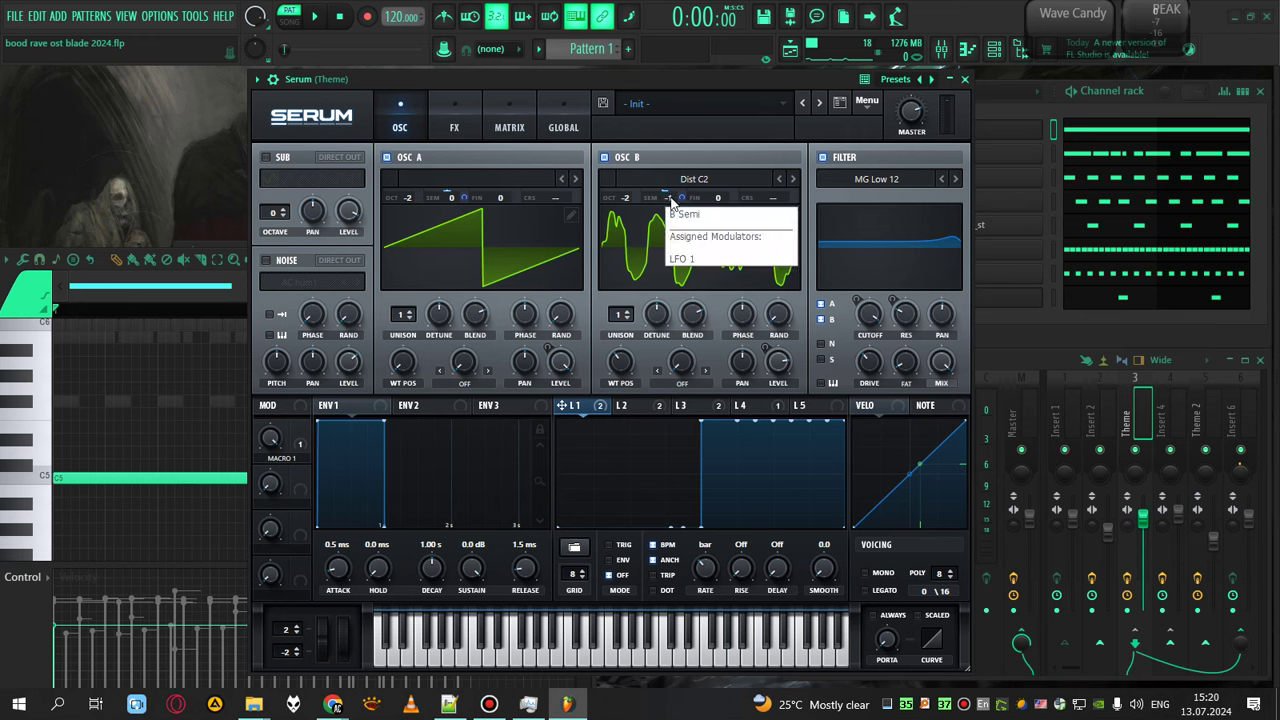
key(space)
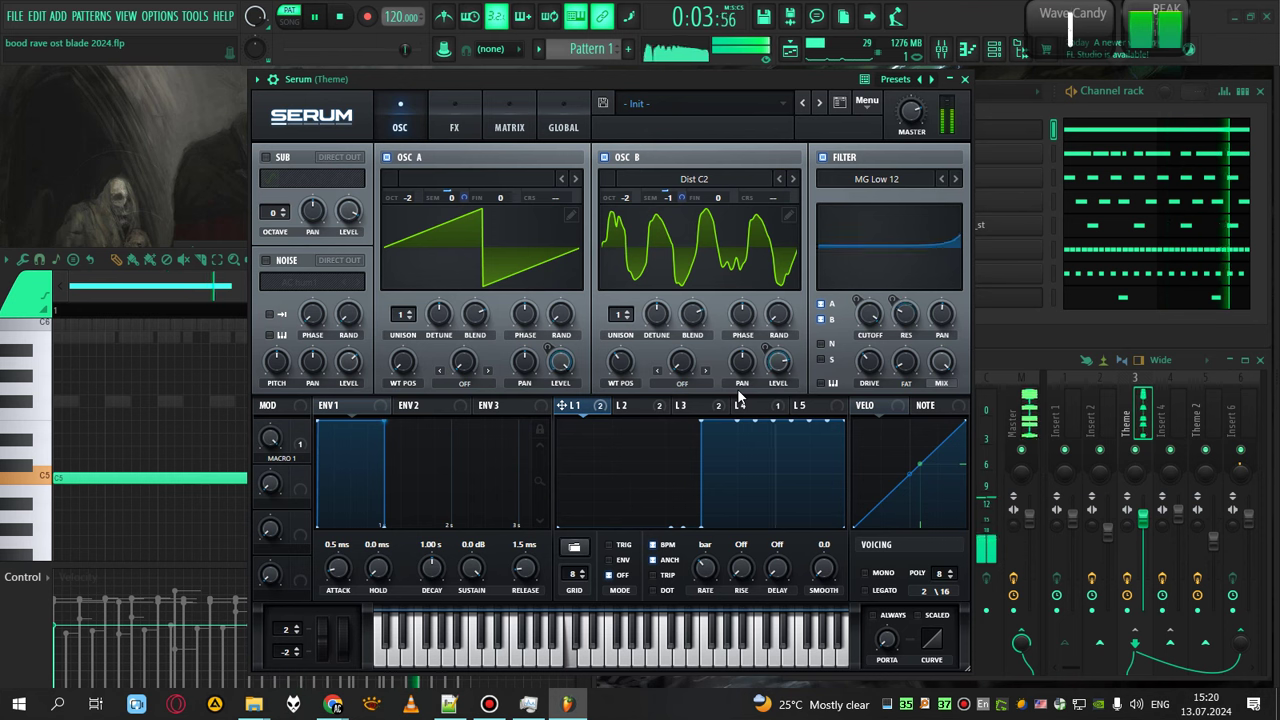
key(space)
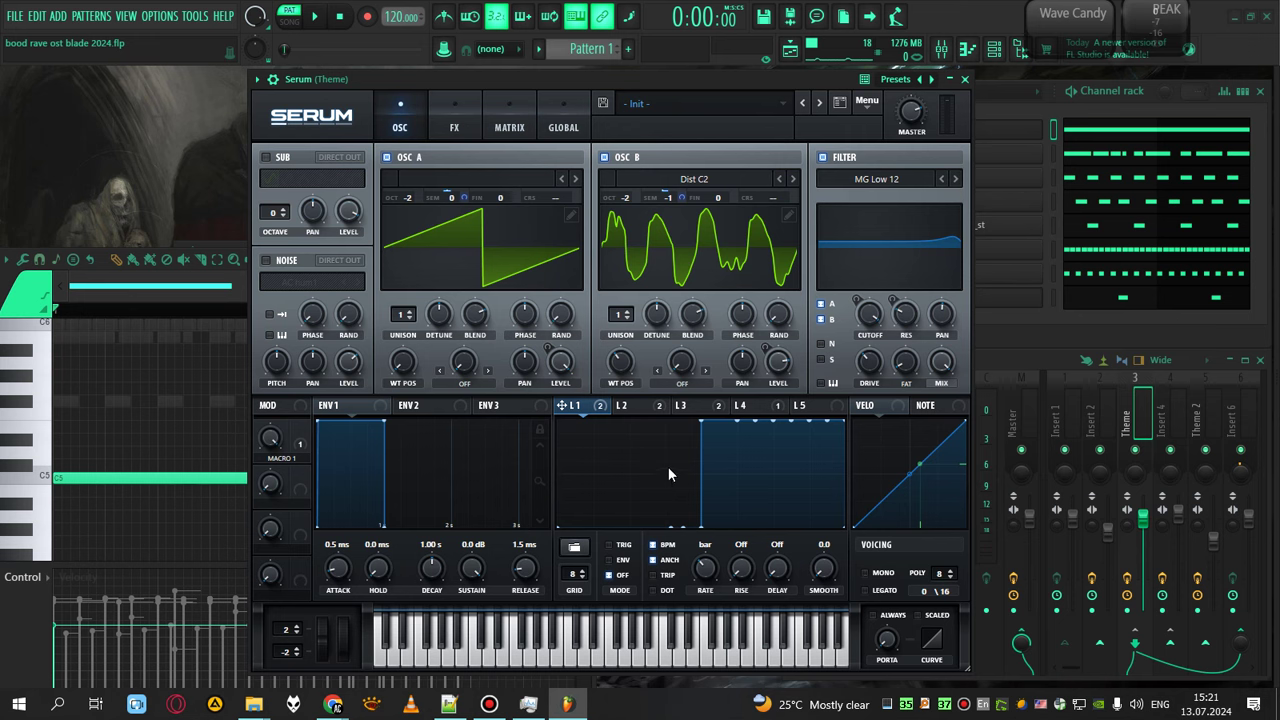
key(space)
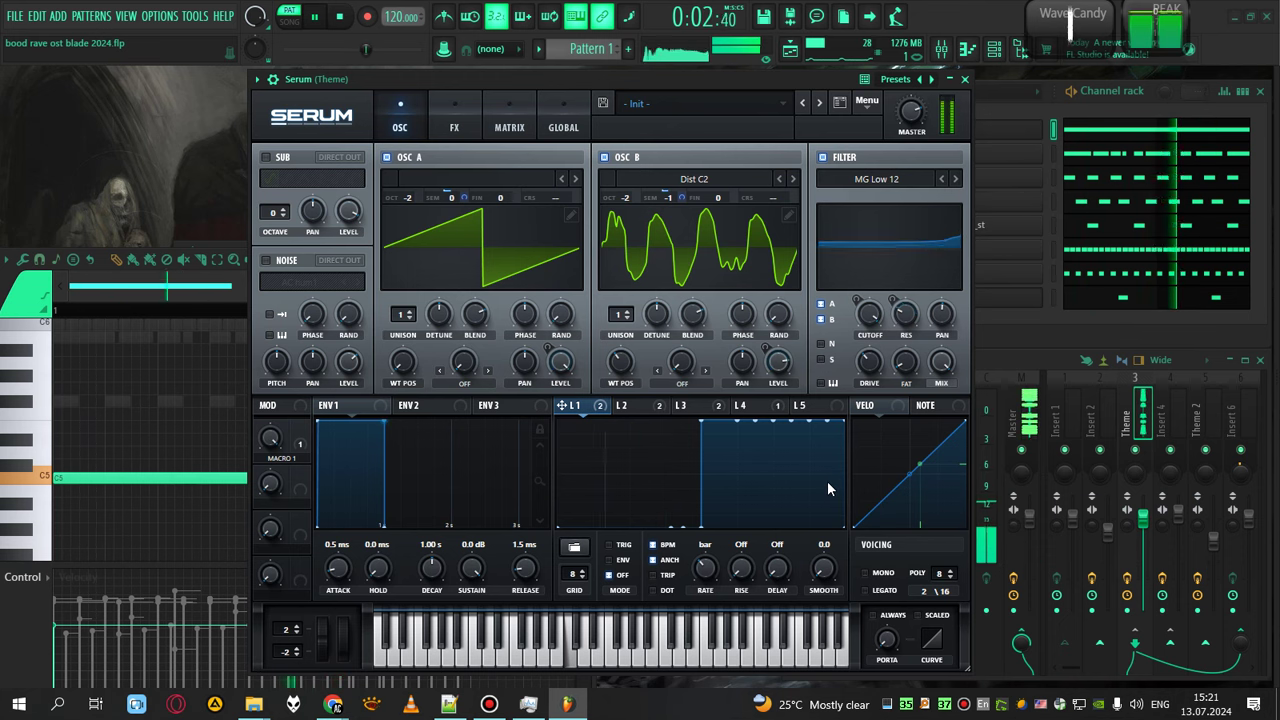
Step: Stop playback and look through the LFO 2 and LFO 4 shapes and the parameters they modulate
key(space)
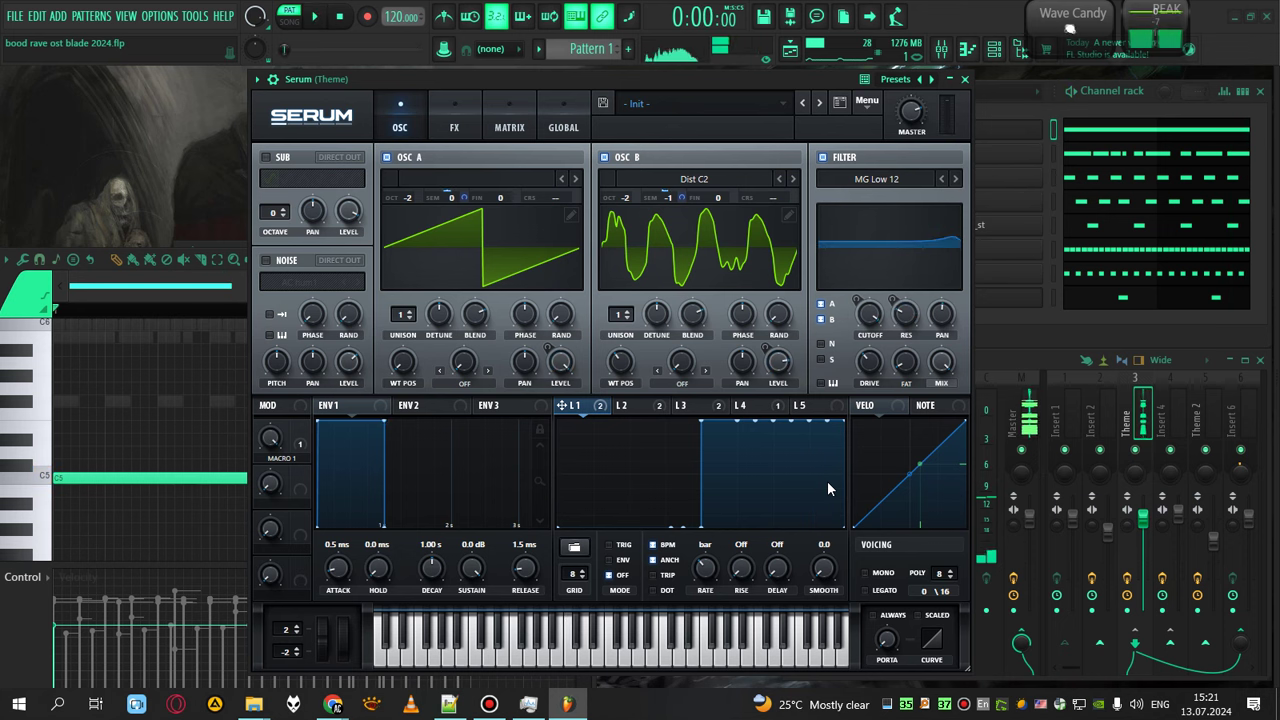
click(681, 405)
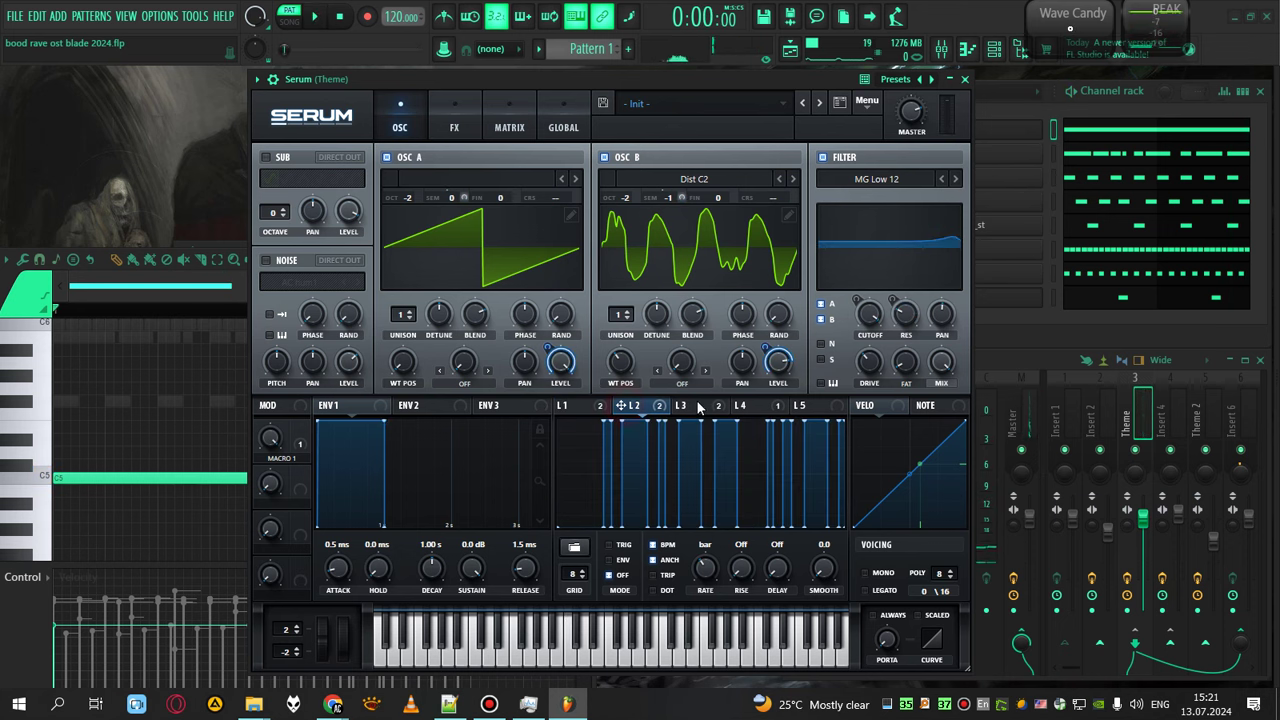
click(753, 406)
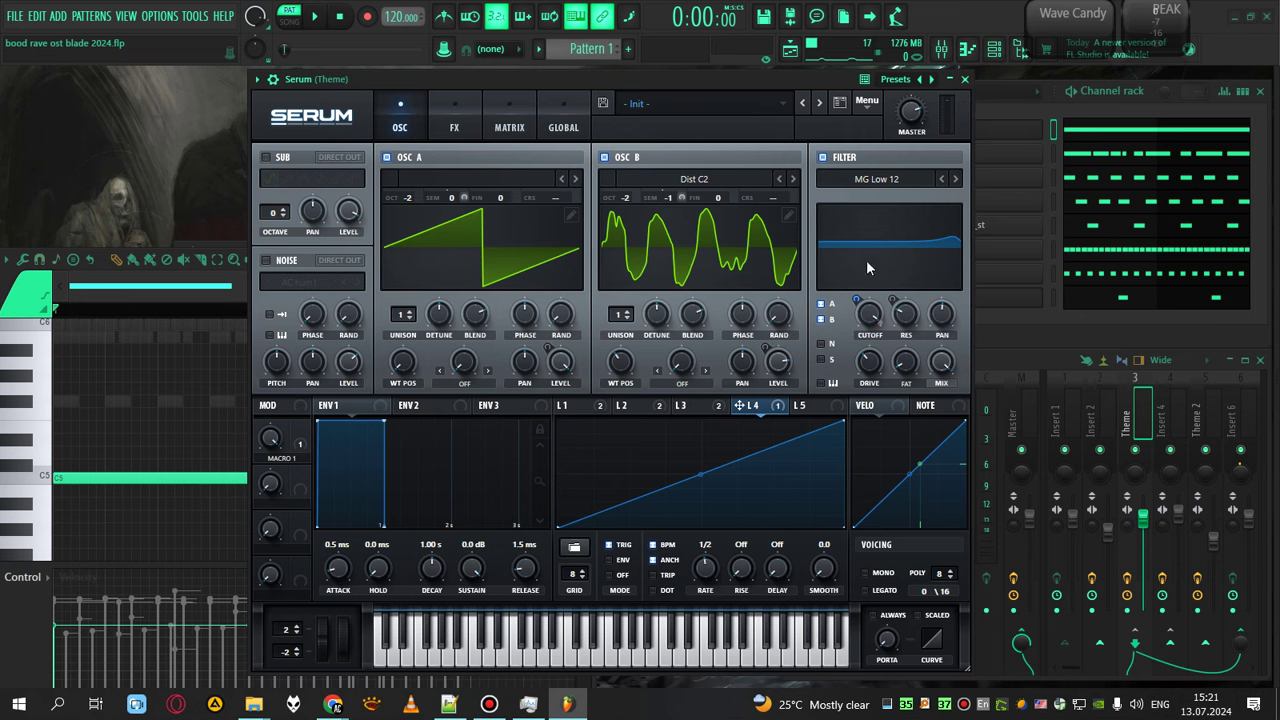
Step: Show Serum's effects rack and play the pattern while bypassing and re-enabling the Tube distortion to compare the sound
click(461, 108)
drag(653, 77, 690, 89)
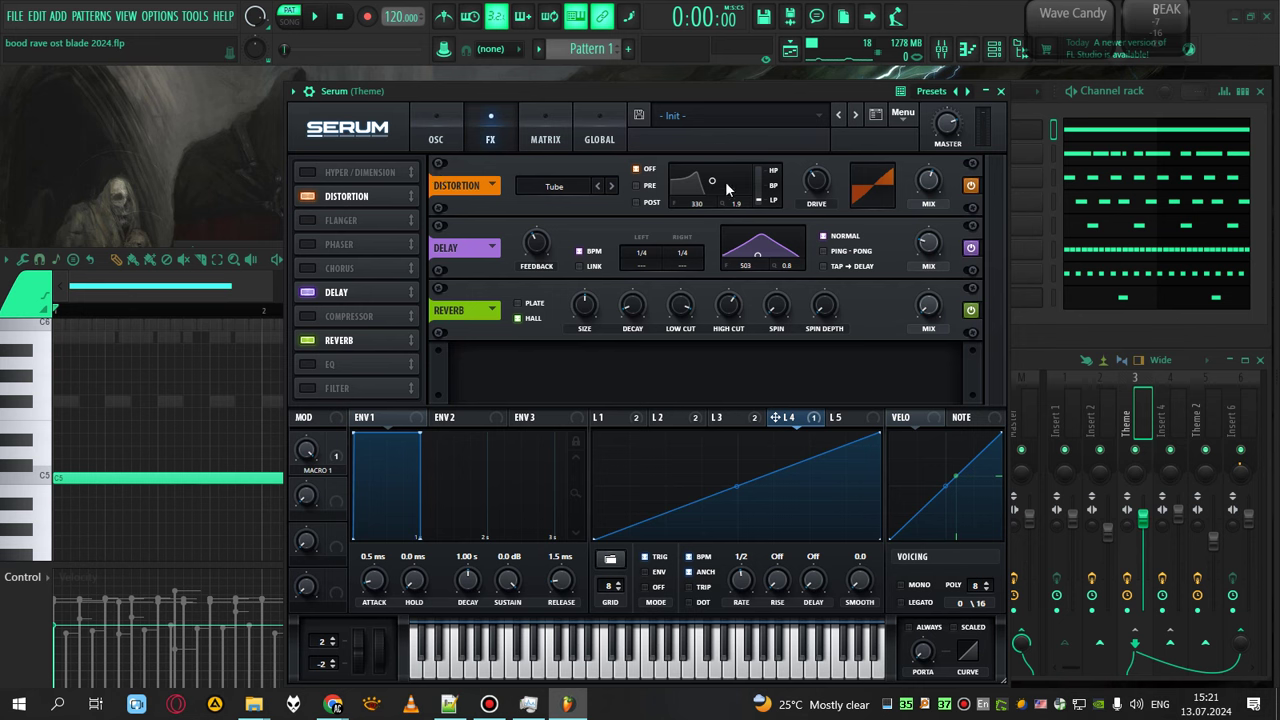
key(space)
click(970, 187)
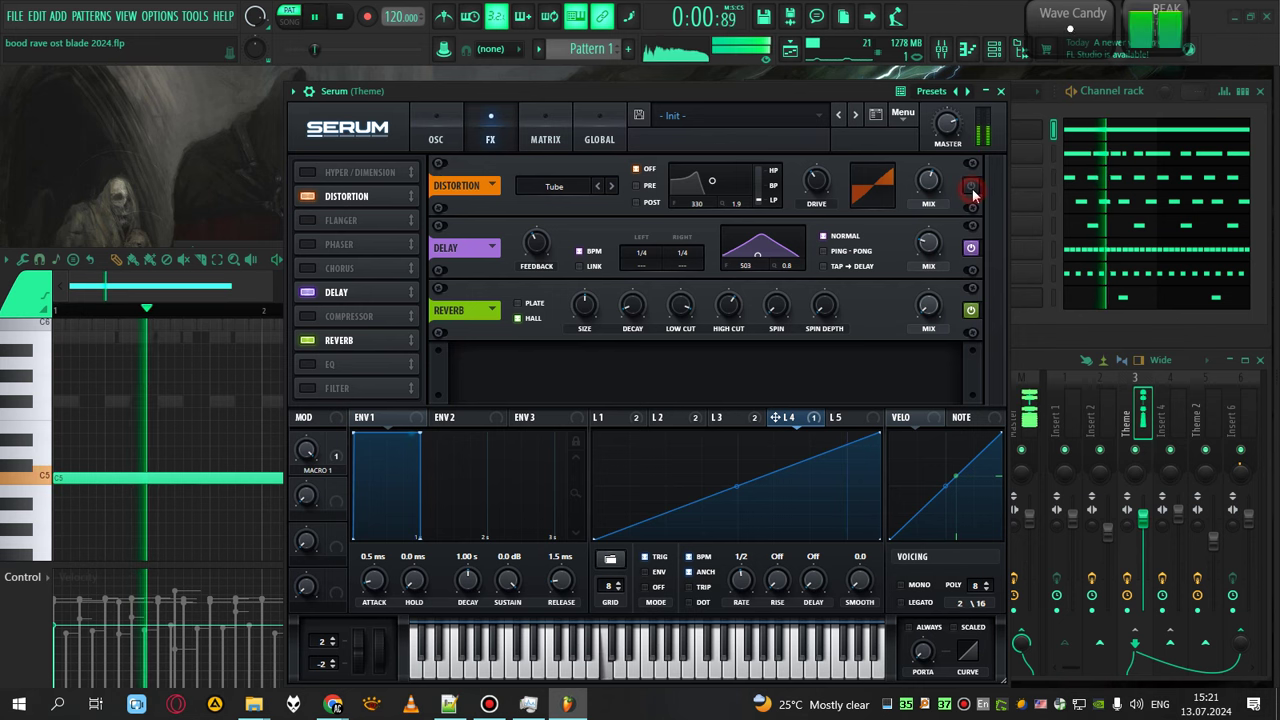
click(971, 186)
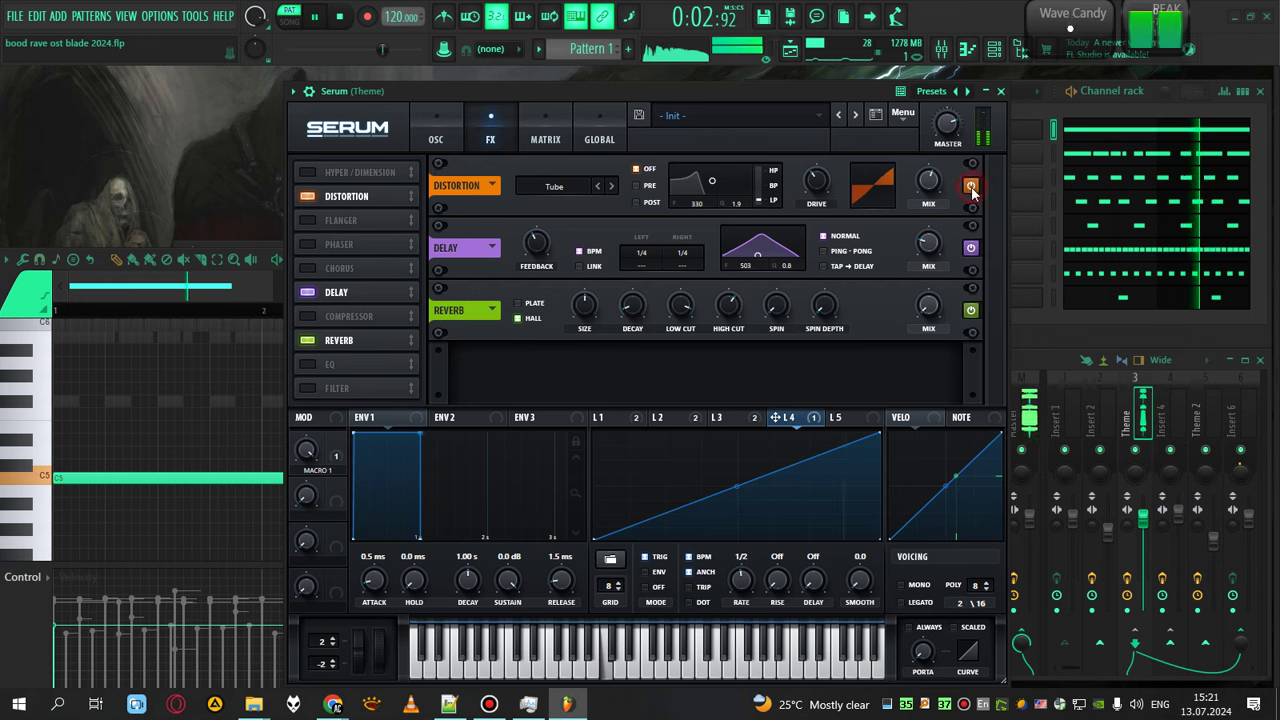
click(971, 186)
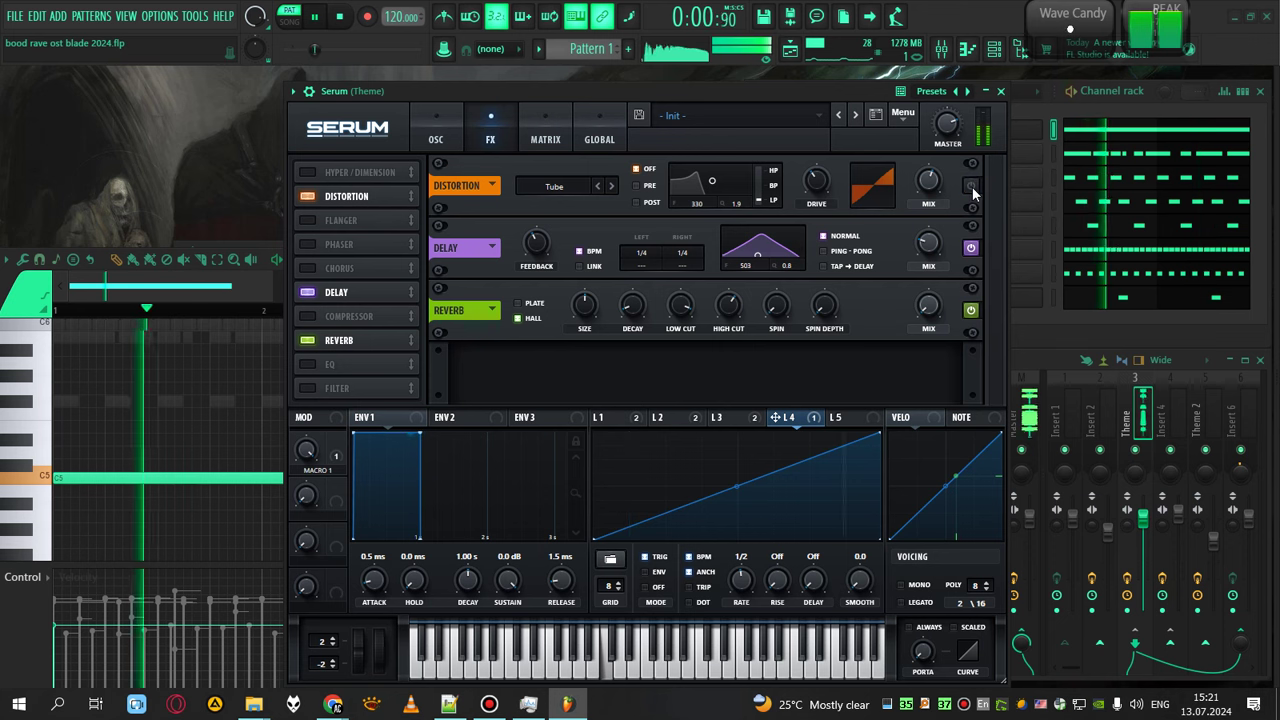
key(space)
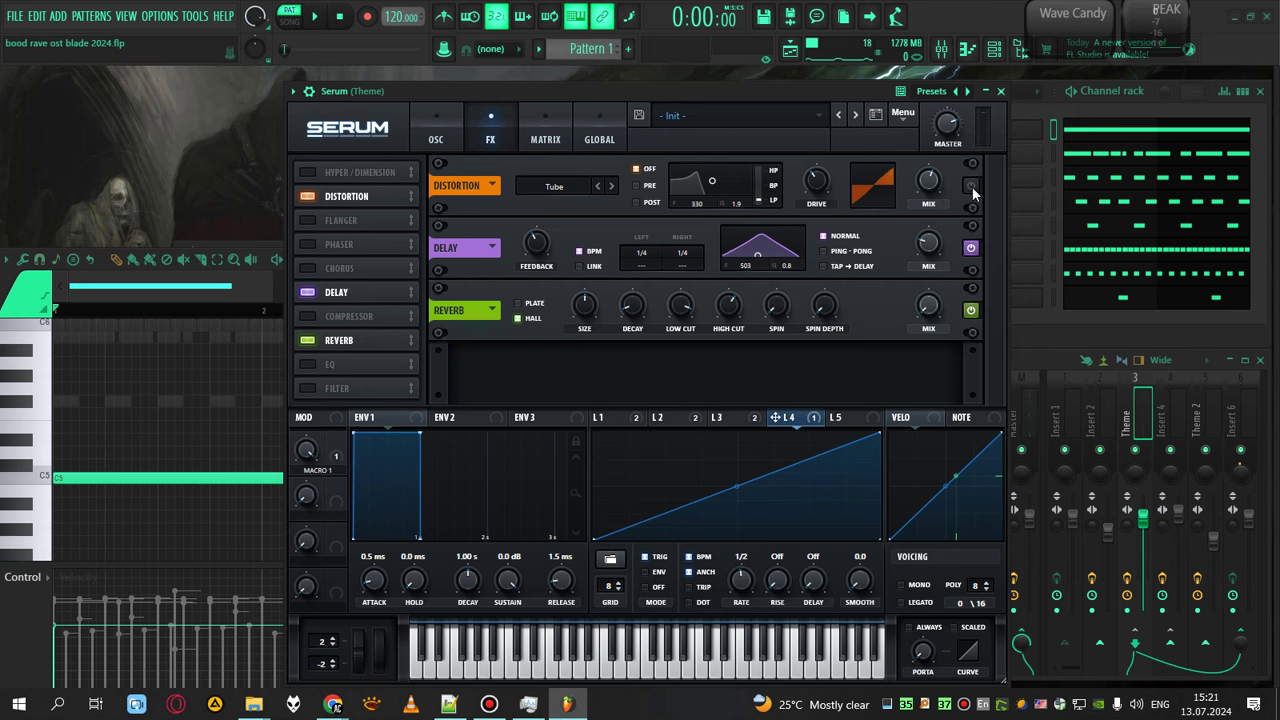
key(space)
click(971, 186)
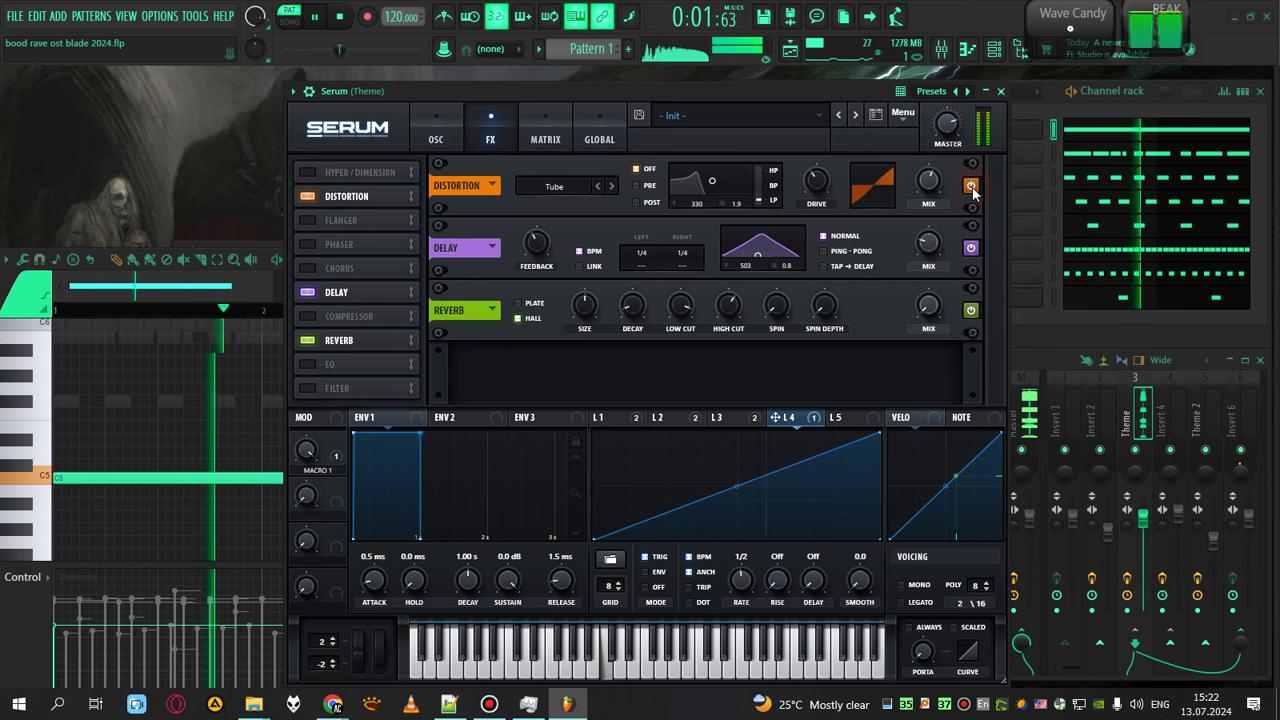
key(space)
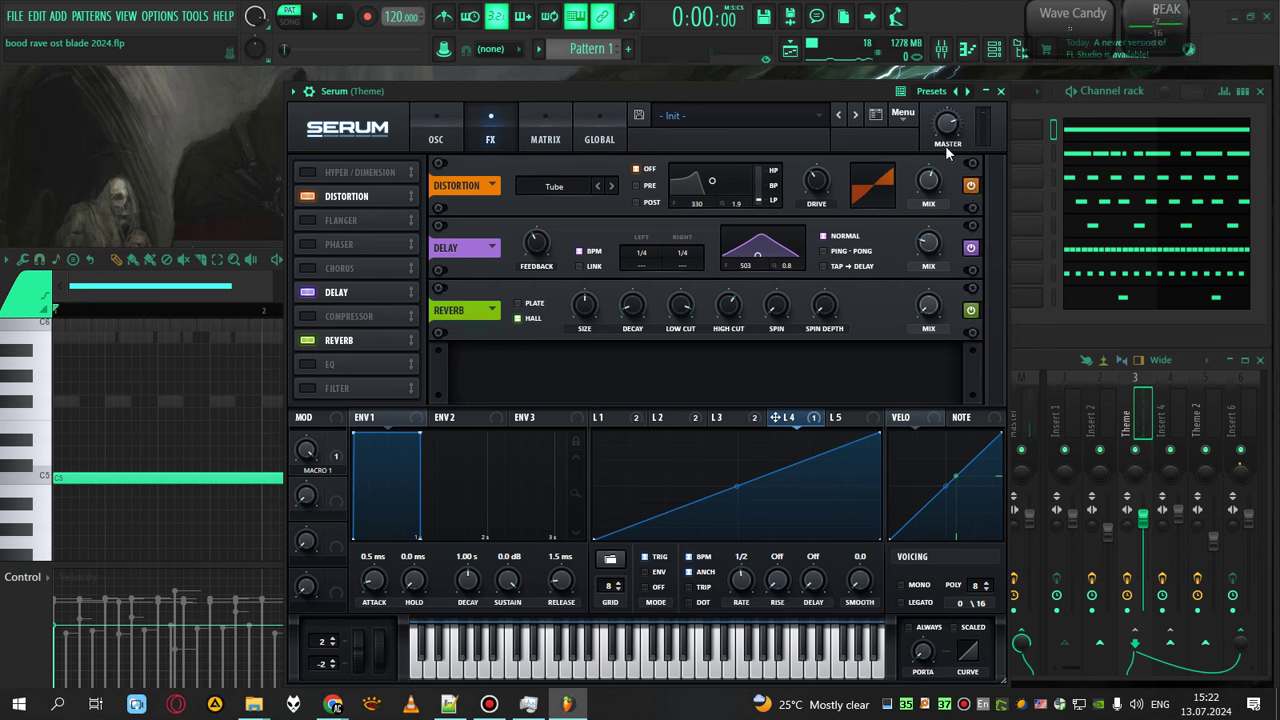
Step: Set the distortion filter to 9769 Hz with Q 0.3 during playback, try the distortion mix at 100%, and lower the mix
key(space)
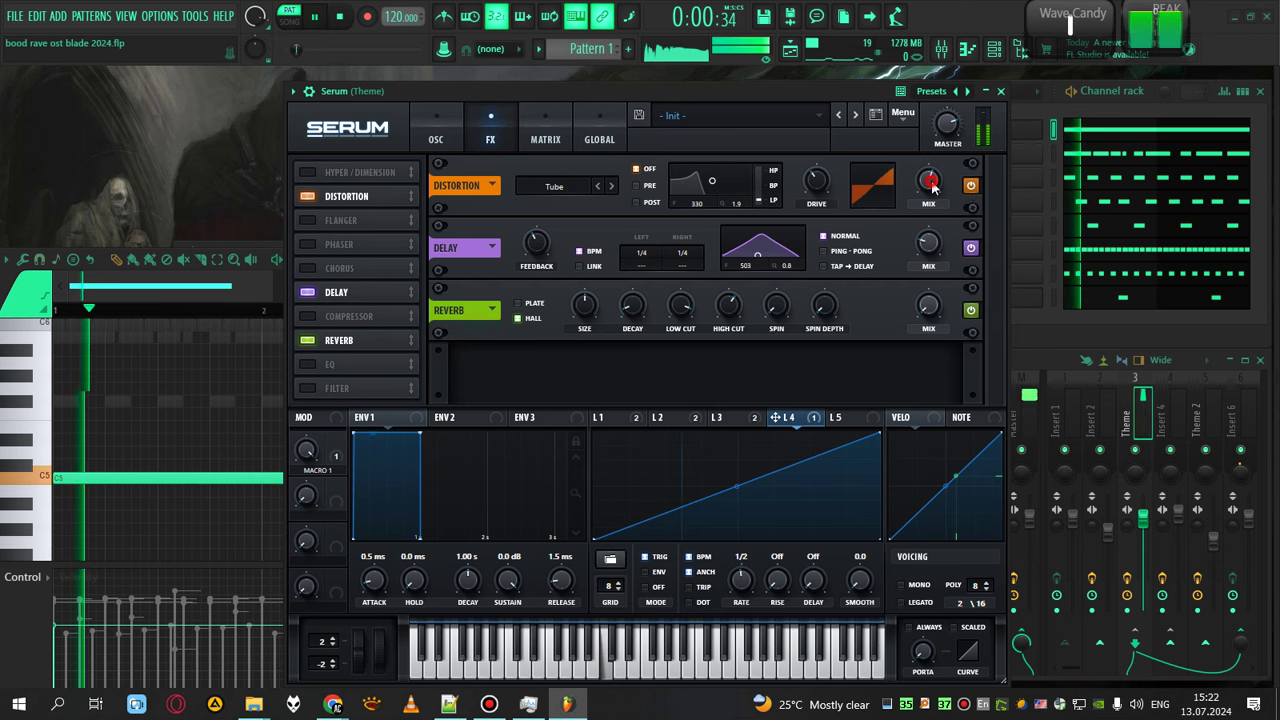
mouse_move(925, 118)
mouse_down()
mouse_move(927, 304)
mouse_move(925, 165)
mouse_move(910, 118)
mouse_up()
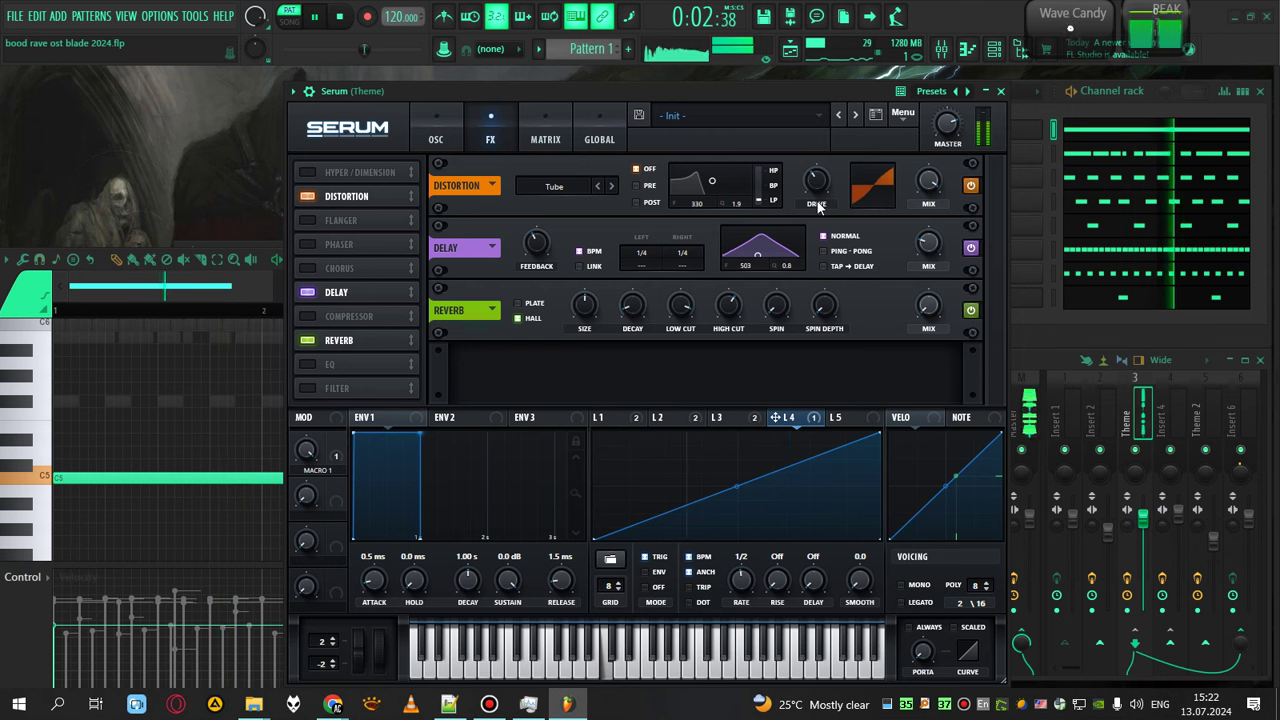
drag(714, 182, 748, 190)
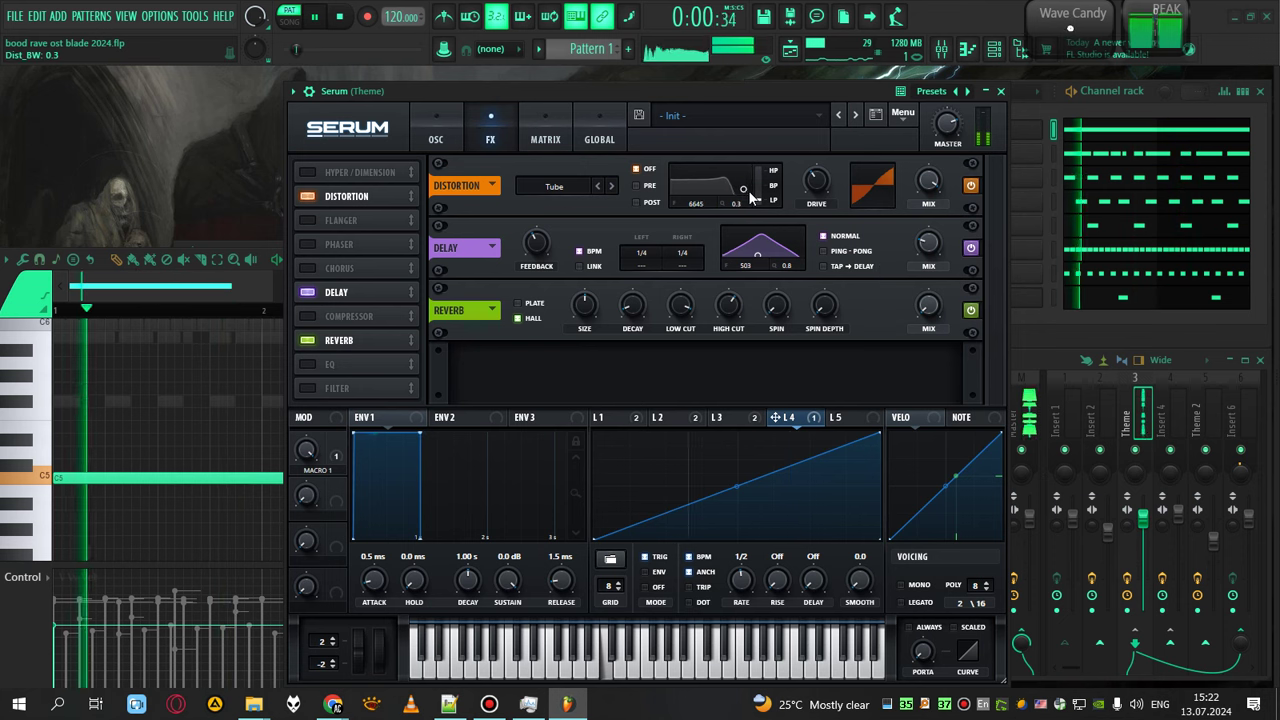
mouse_move(931, 182)
mouse_down()
mouse_move(960, 417)
mouse_move(920, 163)
mouse_up()
key(space)
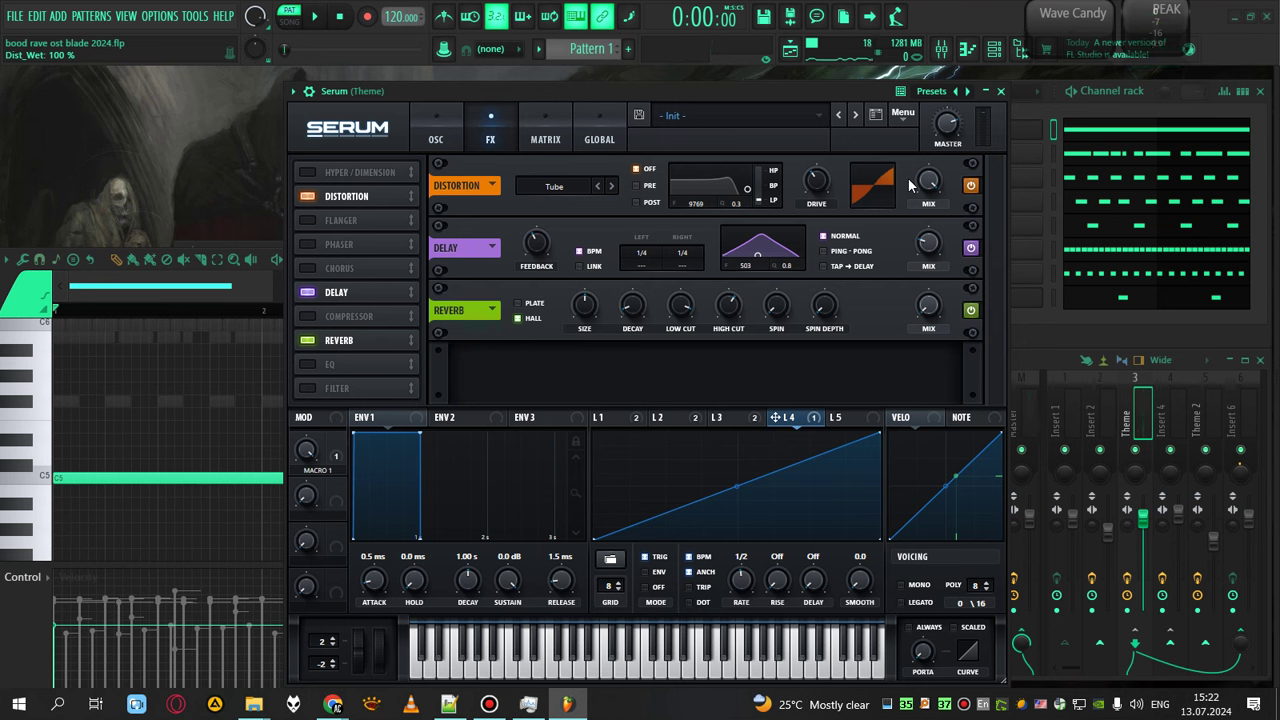
drag(931, 182, 931, 215)
Step: Bypass the delay and reverb and play the pattern to hear the sound with distortion only
key(space)
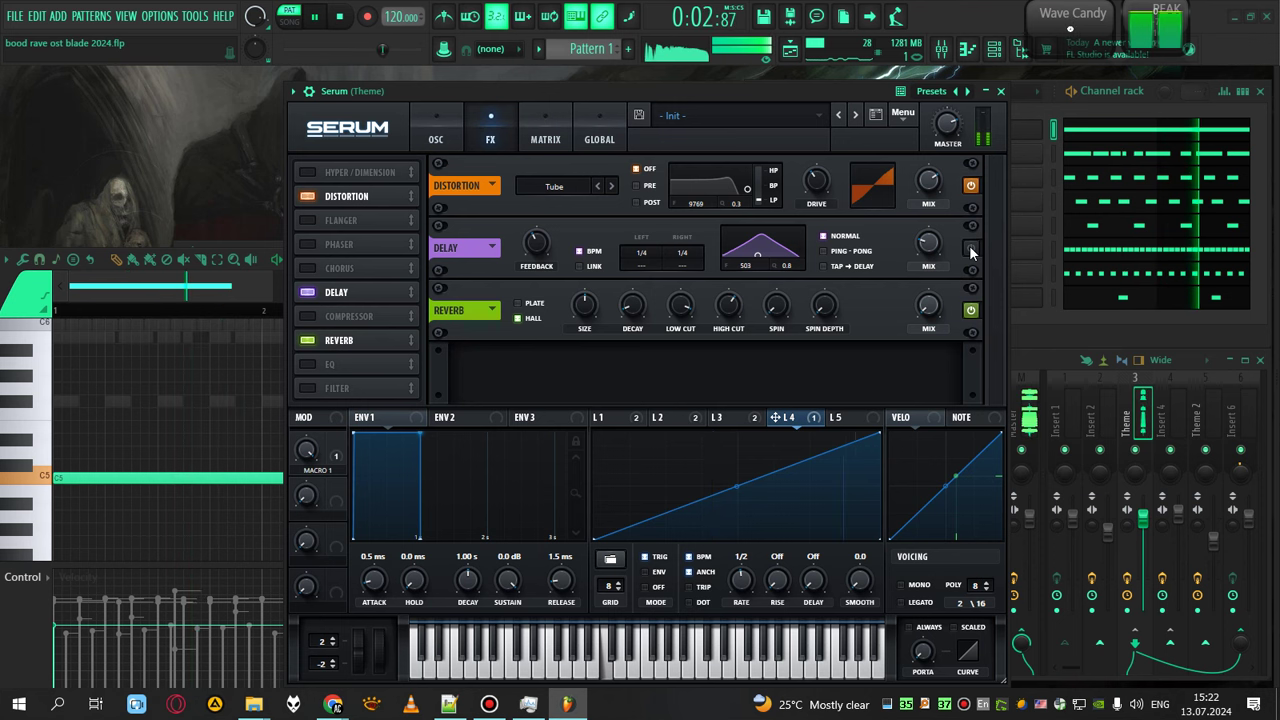
key(space)
click(968, 311)
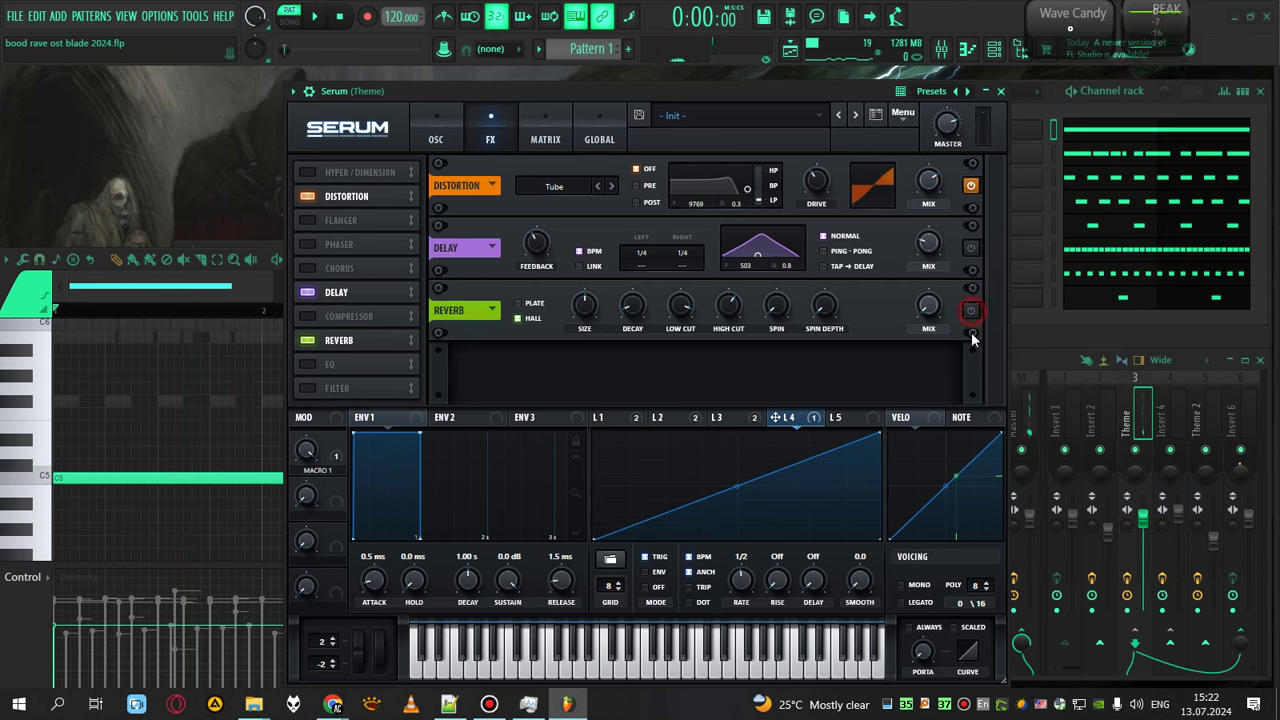
key(space)
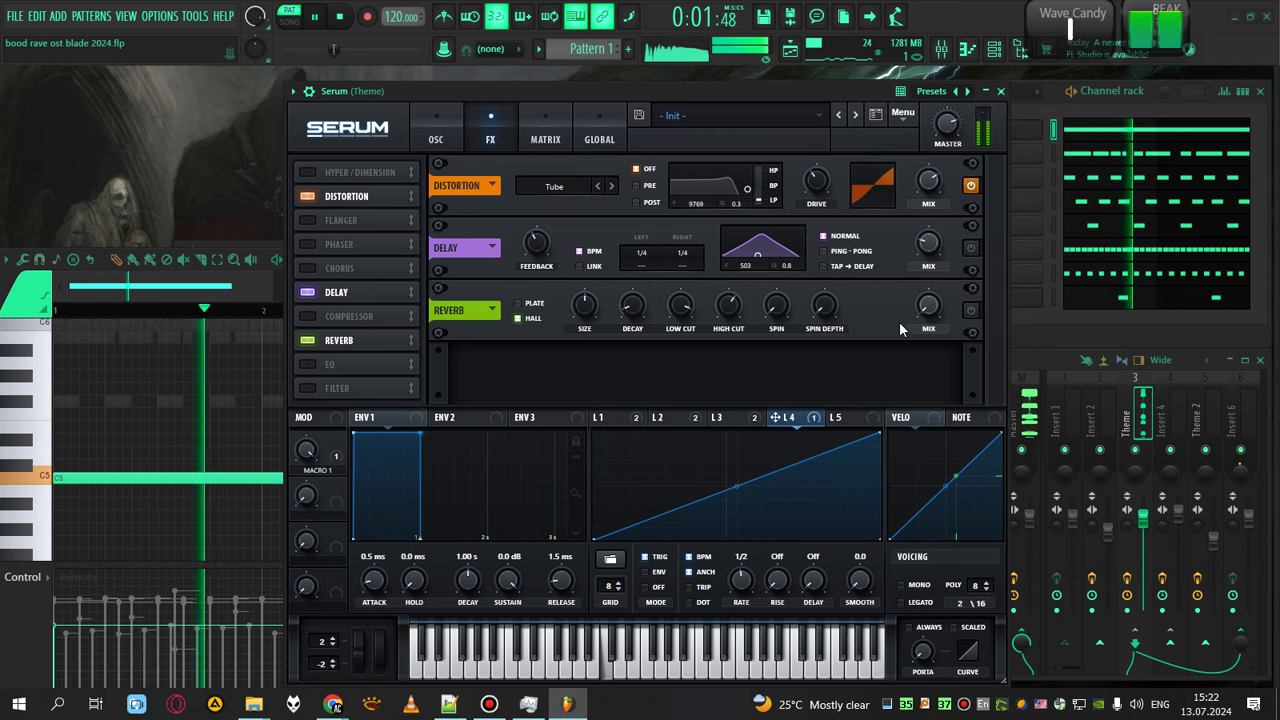
key(space)
Step: Show the Theme track's effect slots in the mixer and play the pattern without Serum's delay and reverb
click(1051, 358)
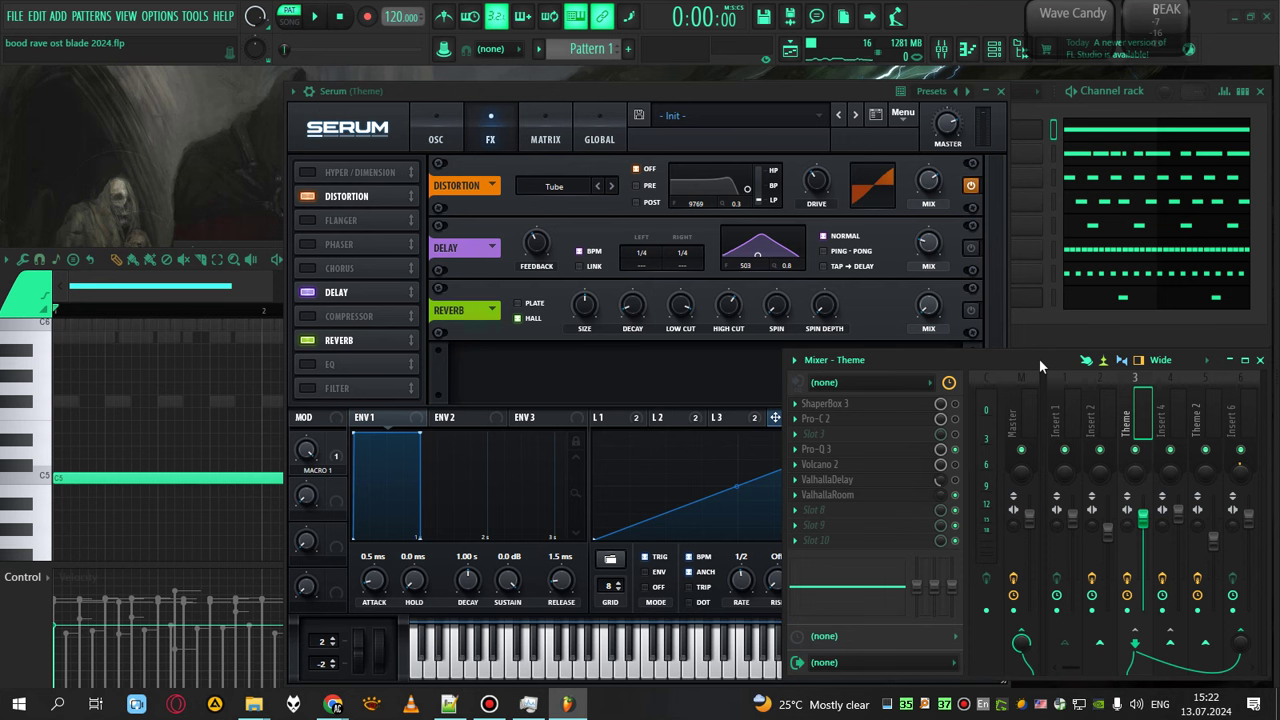
key(space)
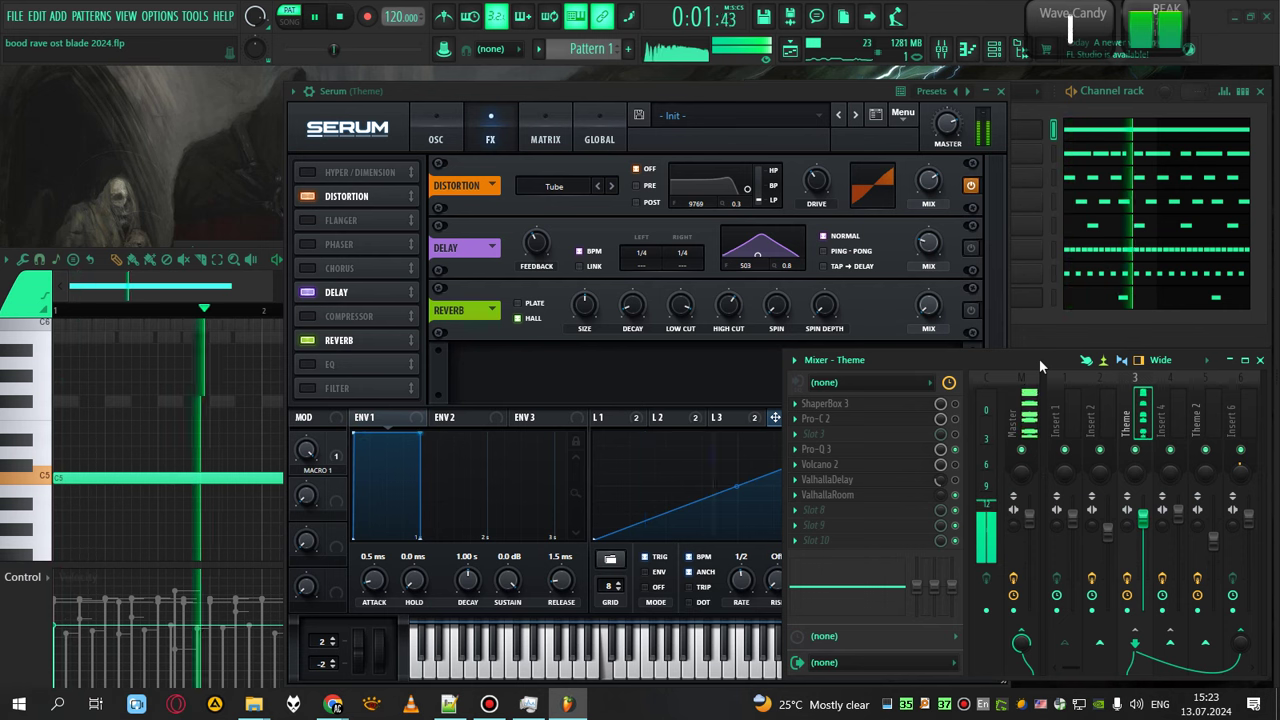
key(space)
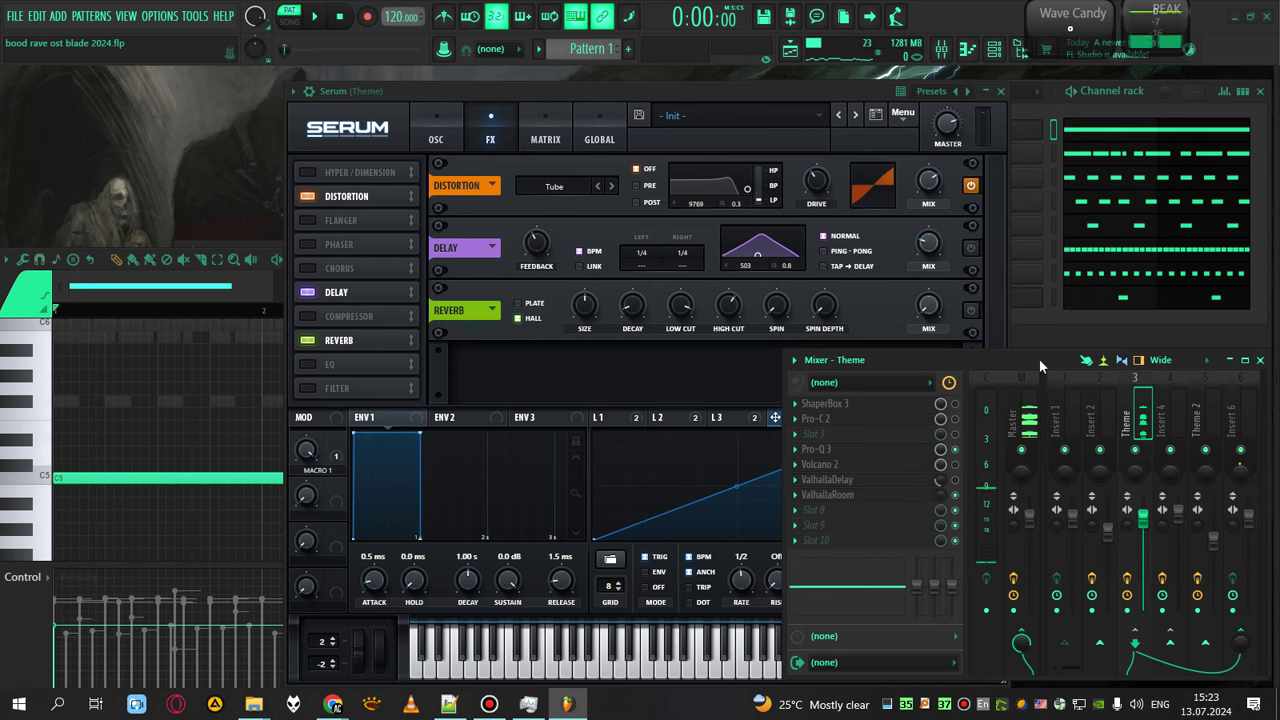
Step: Enable the 1/4 delay during playback to hear its effect, and bypass it again
key(space)
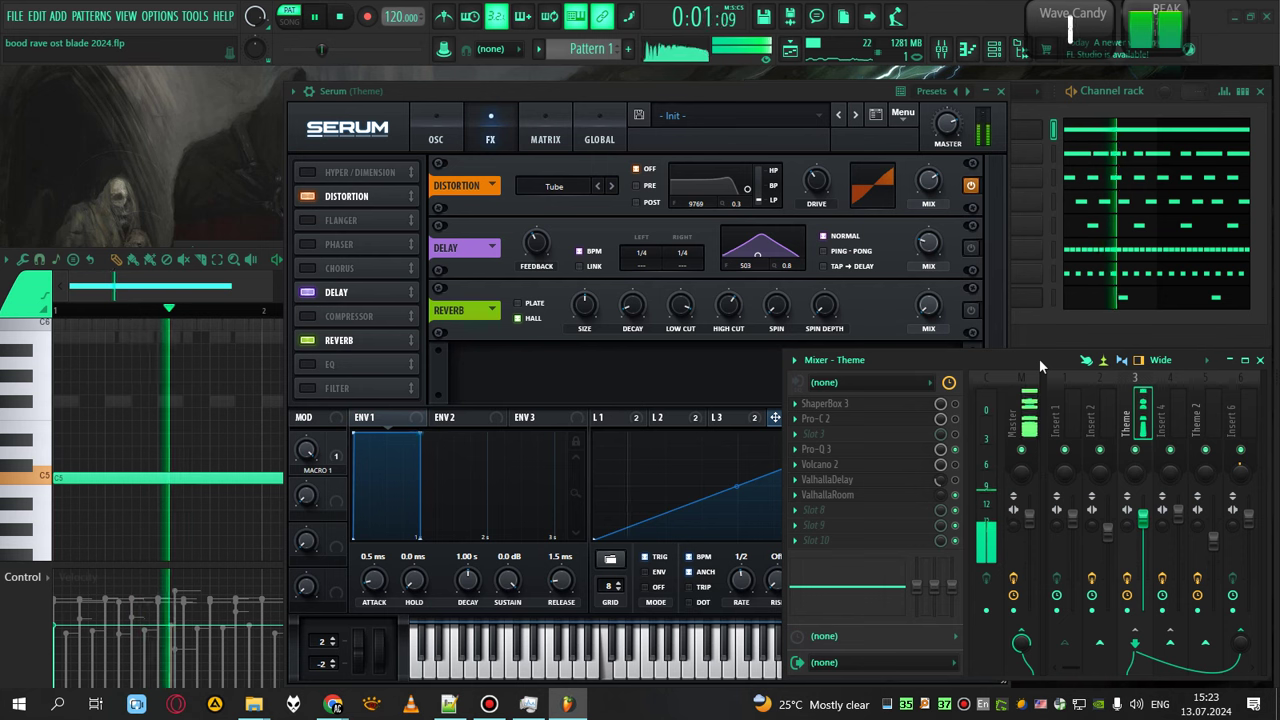
click(970, 248)
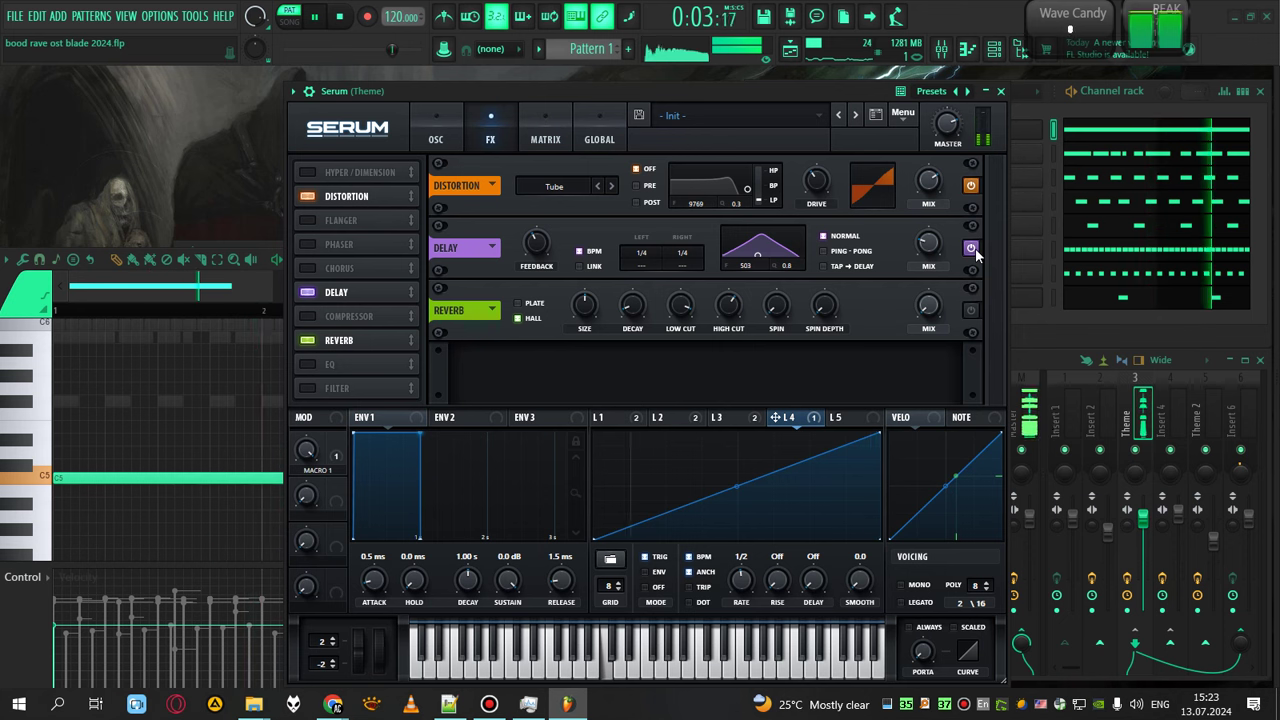
key(space)
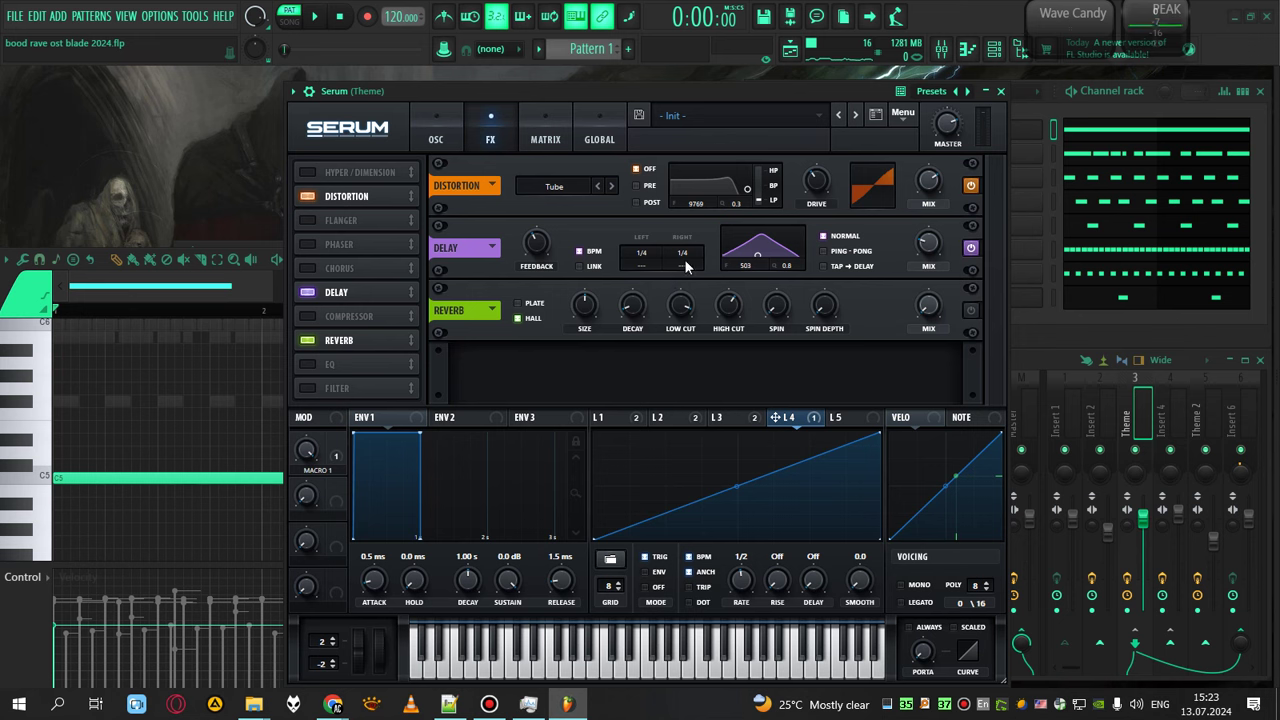
key(space)
click(971, 248)
key(space)
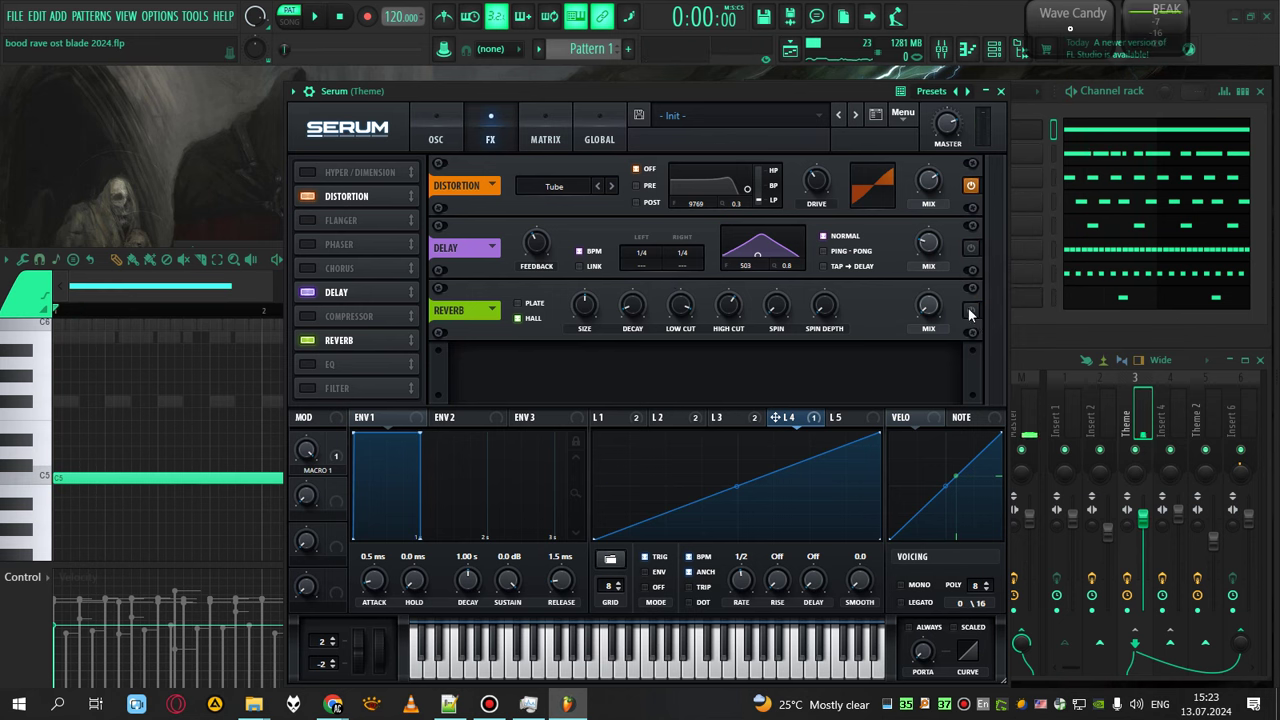
Step: Enable the Hall reverb, play the pattern, and show the Theme track's effect slots in the mixer
key(space)
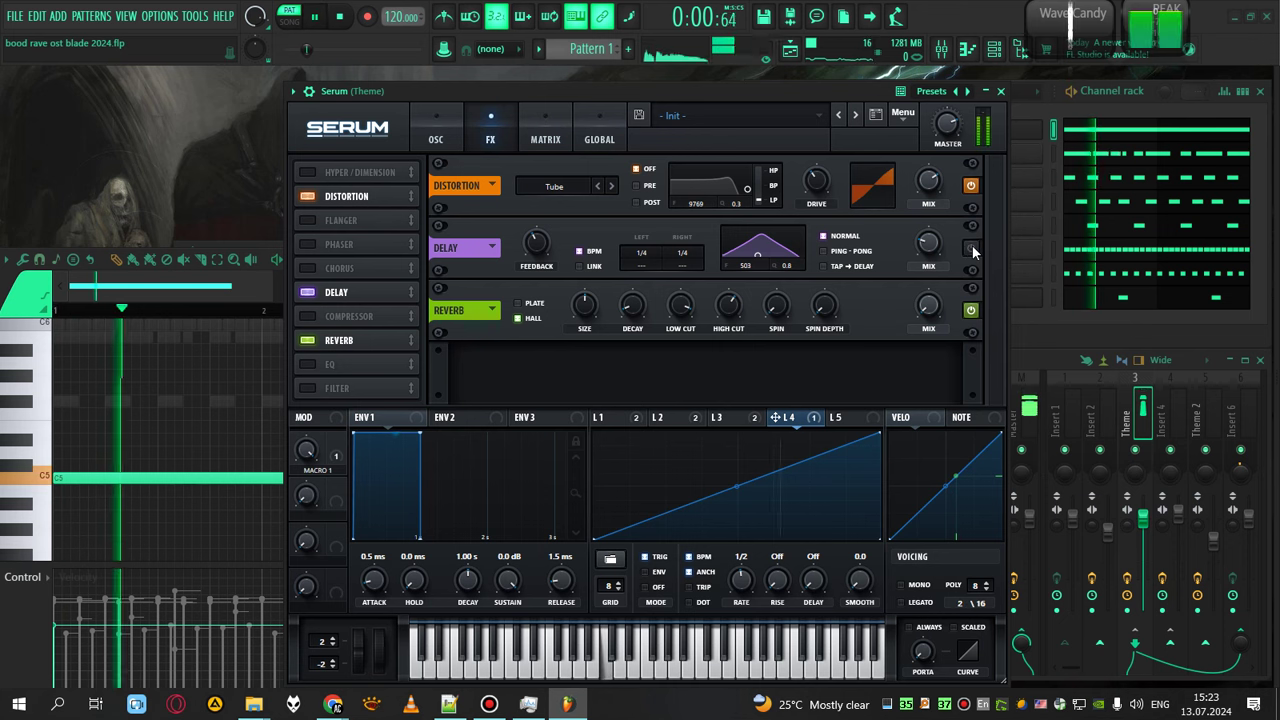
key(space)
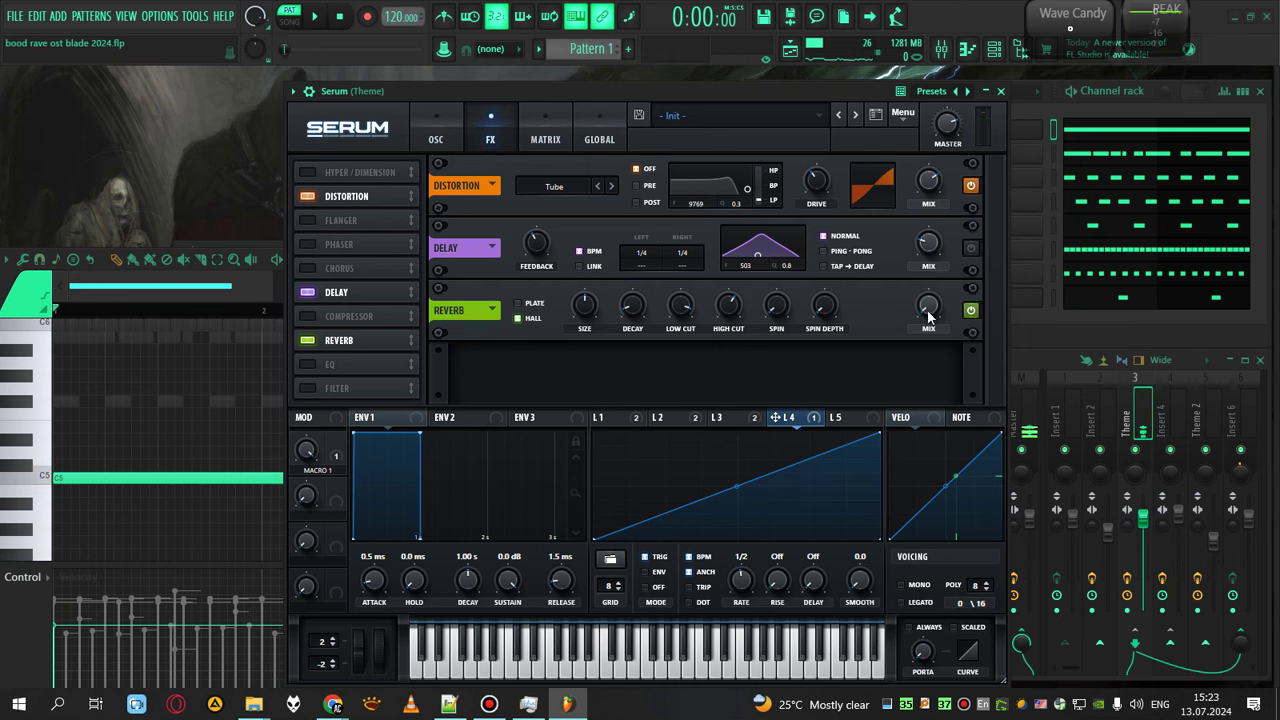
click(1040, 362)
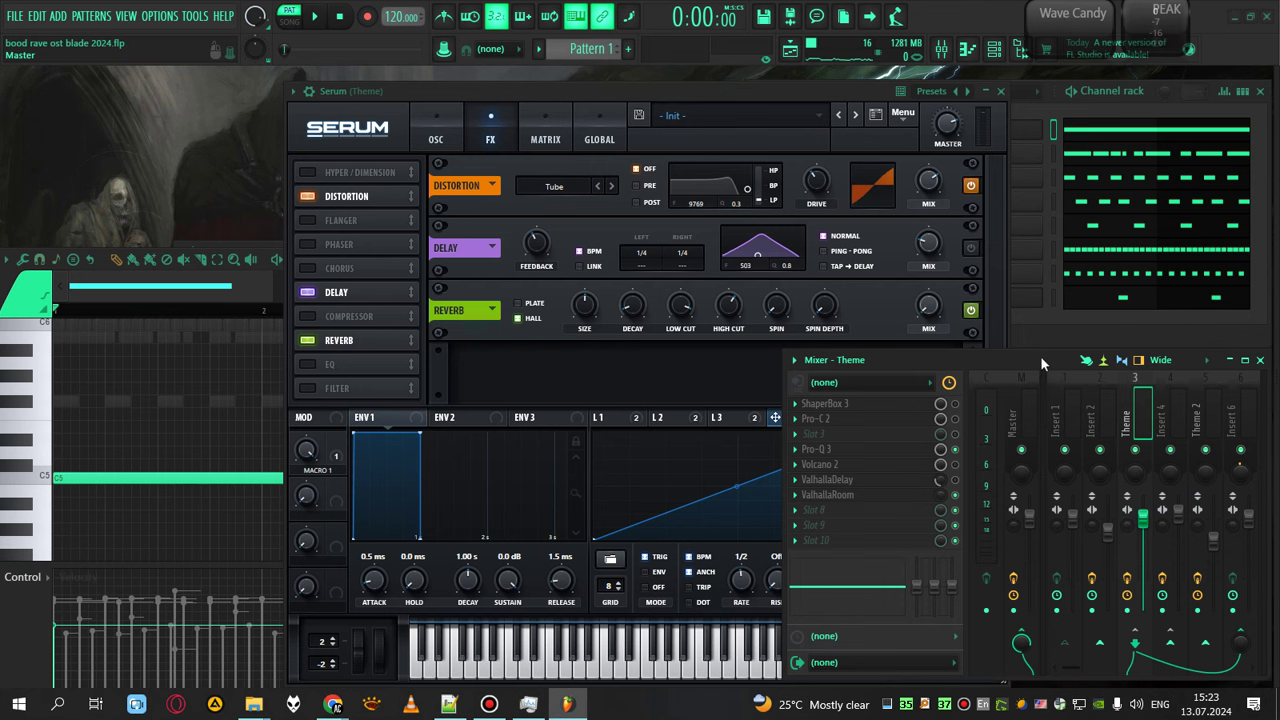
Step: Try the reverb mix at 11% while playing the pattern, and reduce it to 5%
click(929, 306)
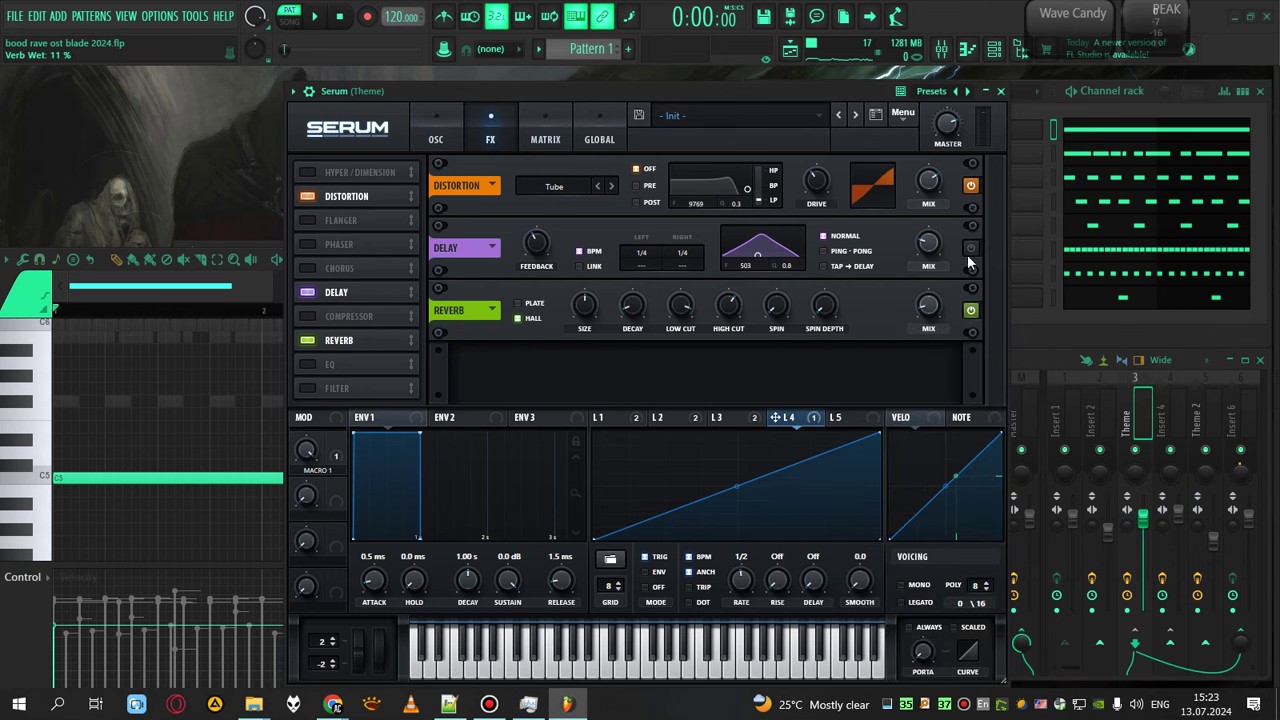
key(space)
drag(932, 304, 931, 311)
key(space)
click(930, 309)
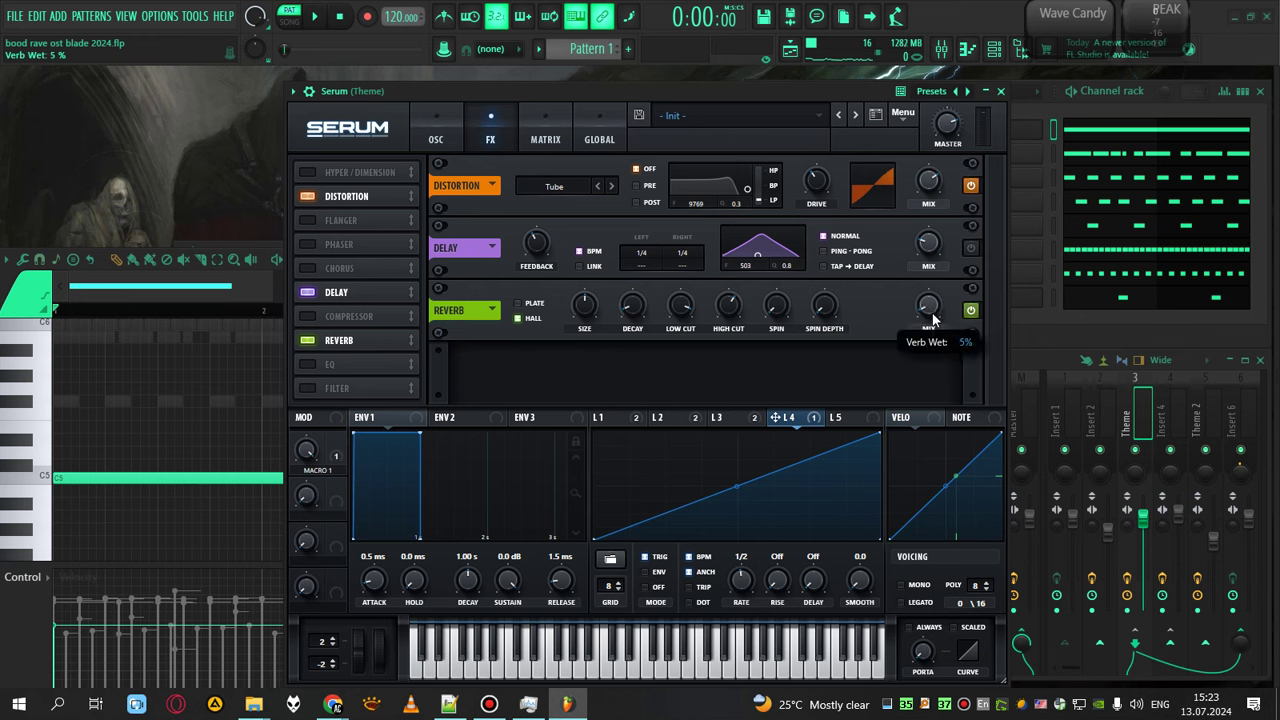
Step: Play the pattern and raise the reverb mix to 32% to hear a stronger reverb
key(space)
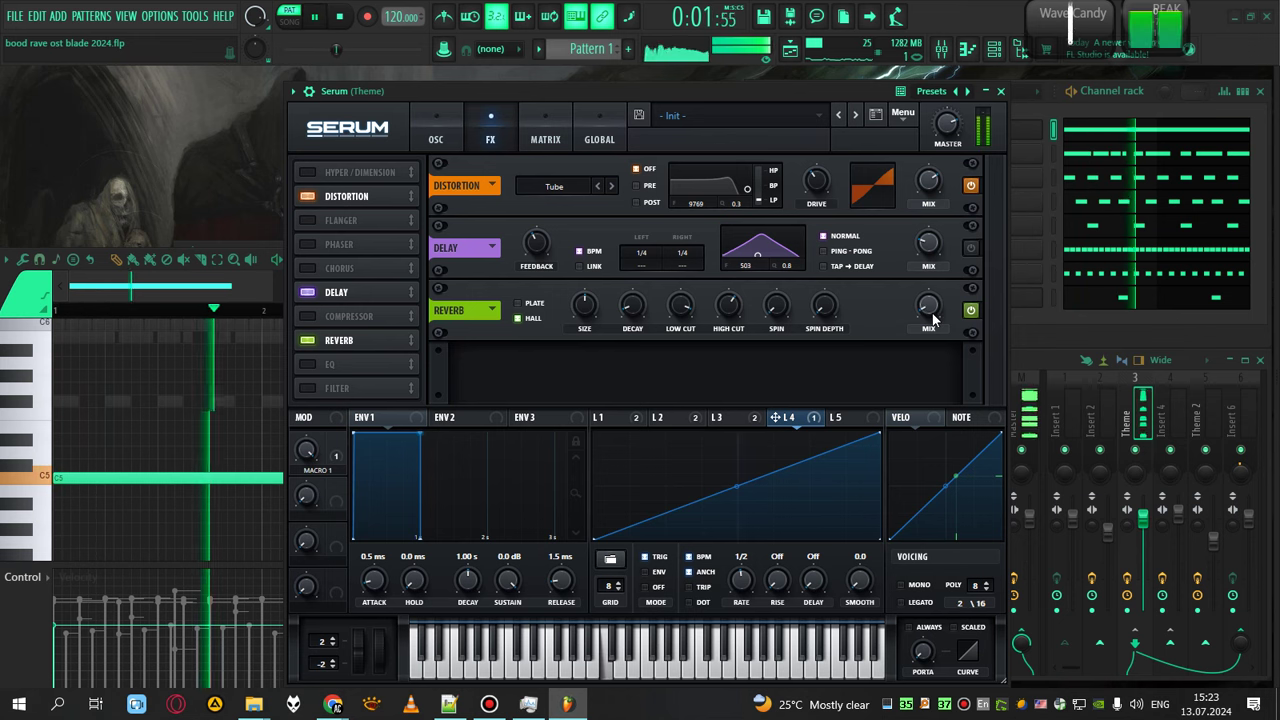
drag(930, 308, 927, 256)
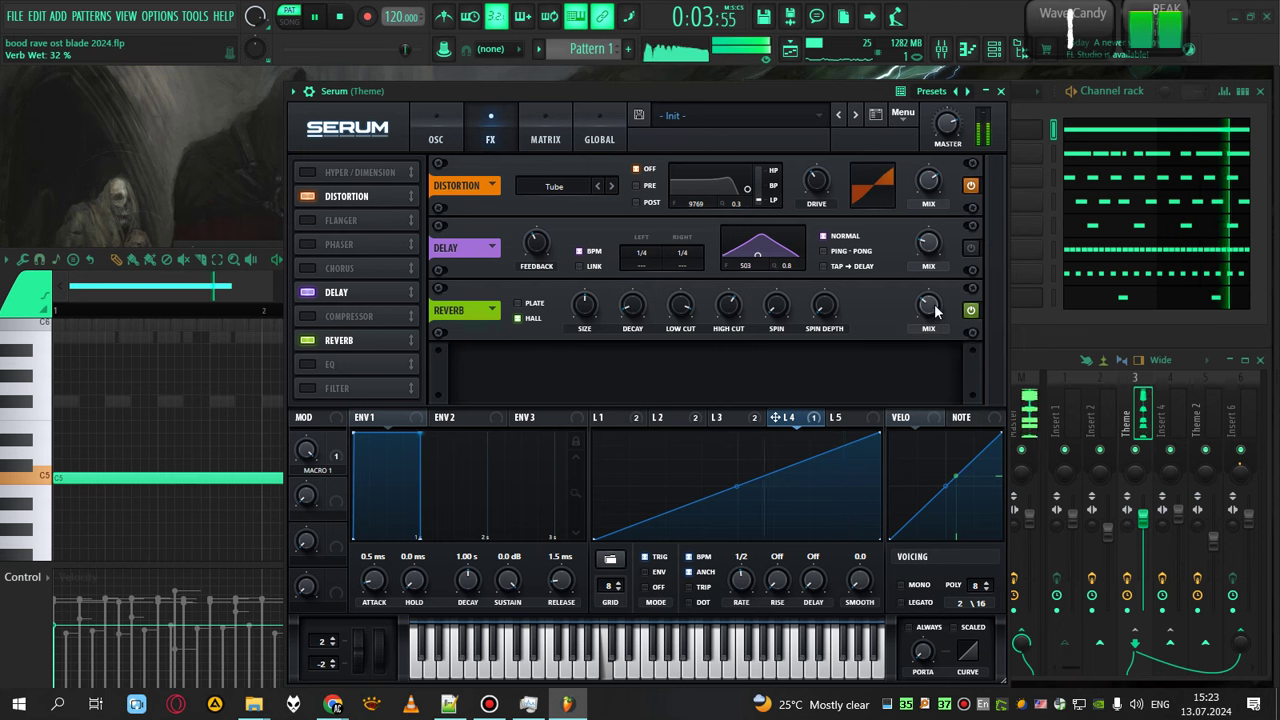
key(space)
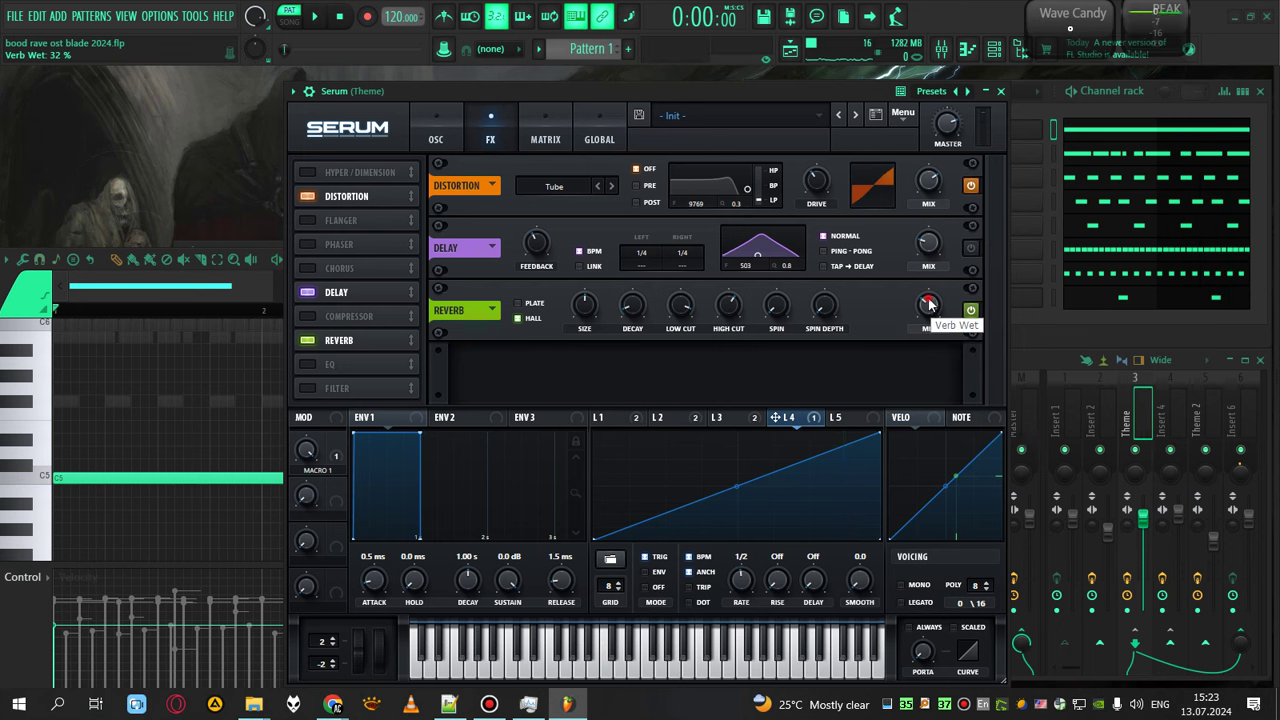
Step: Lower the reverb mix, re-enable the delay with a reduced mix, and play the pattern to check both effects
drag(929, 305, 929, 321)
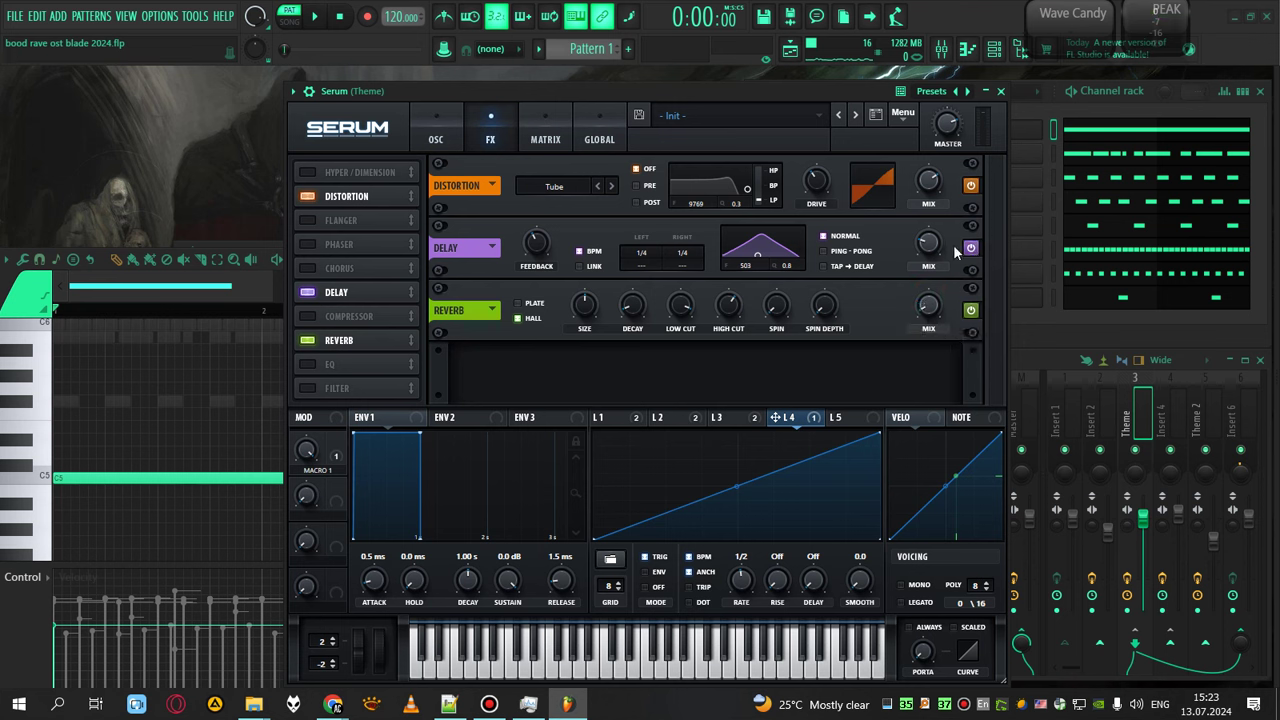
key(space)
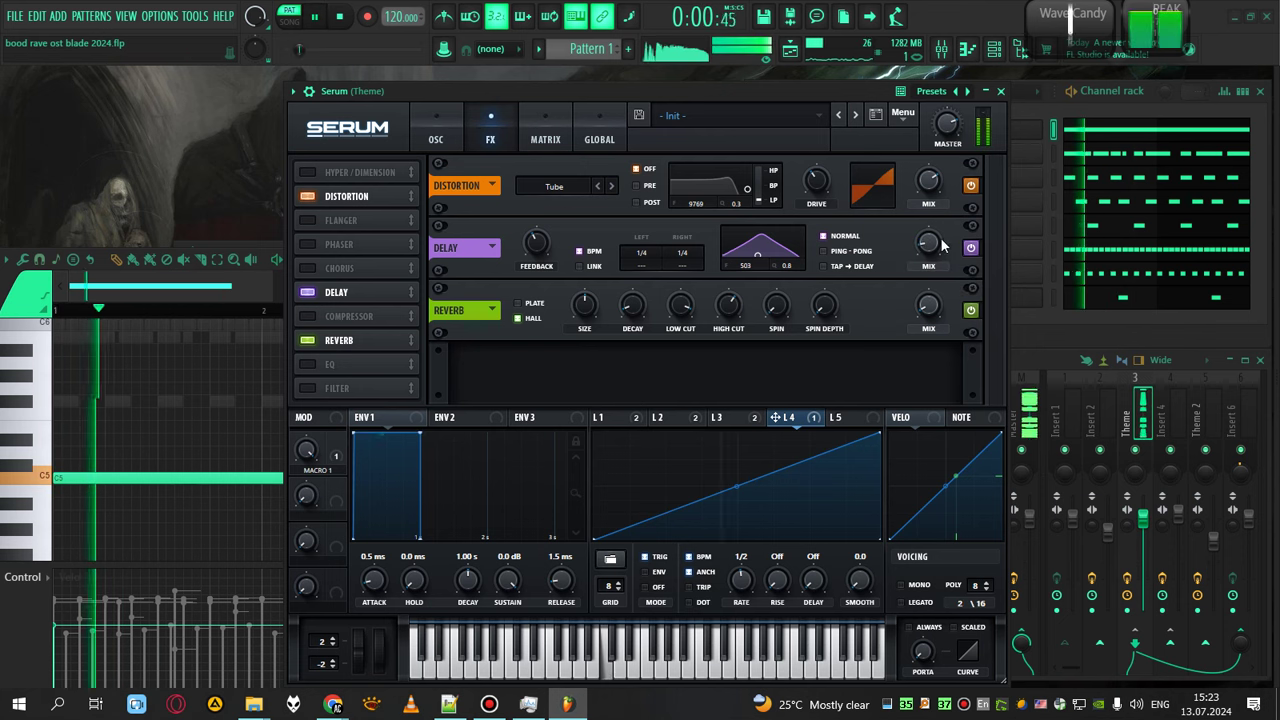
key(space)
Step: Bring the mixer forward, briefly open ValhallaDelay on the Theme track, close it, and play the pattern
click(1046, 360)
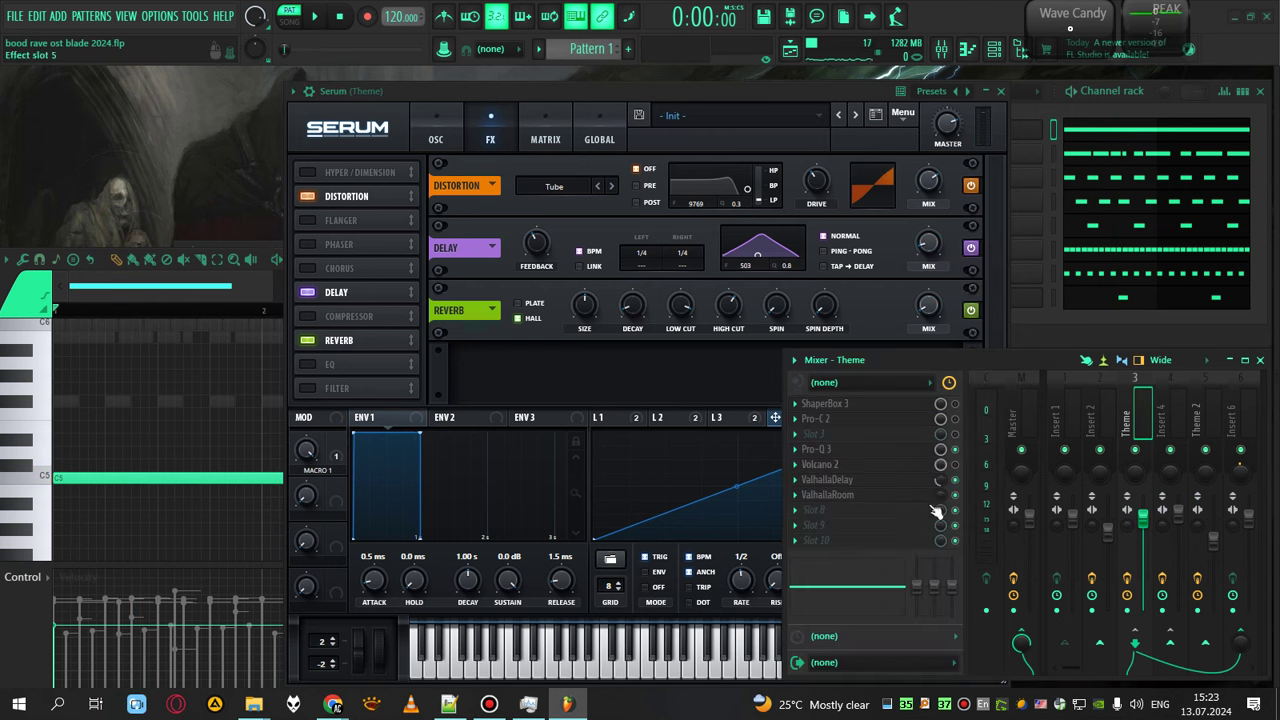
click(888, 481)
click(964, 126)
key(space)
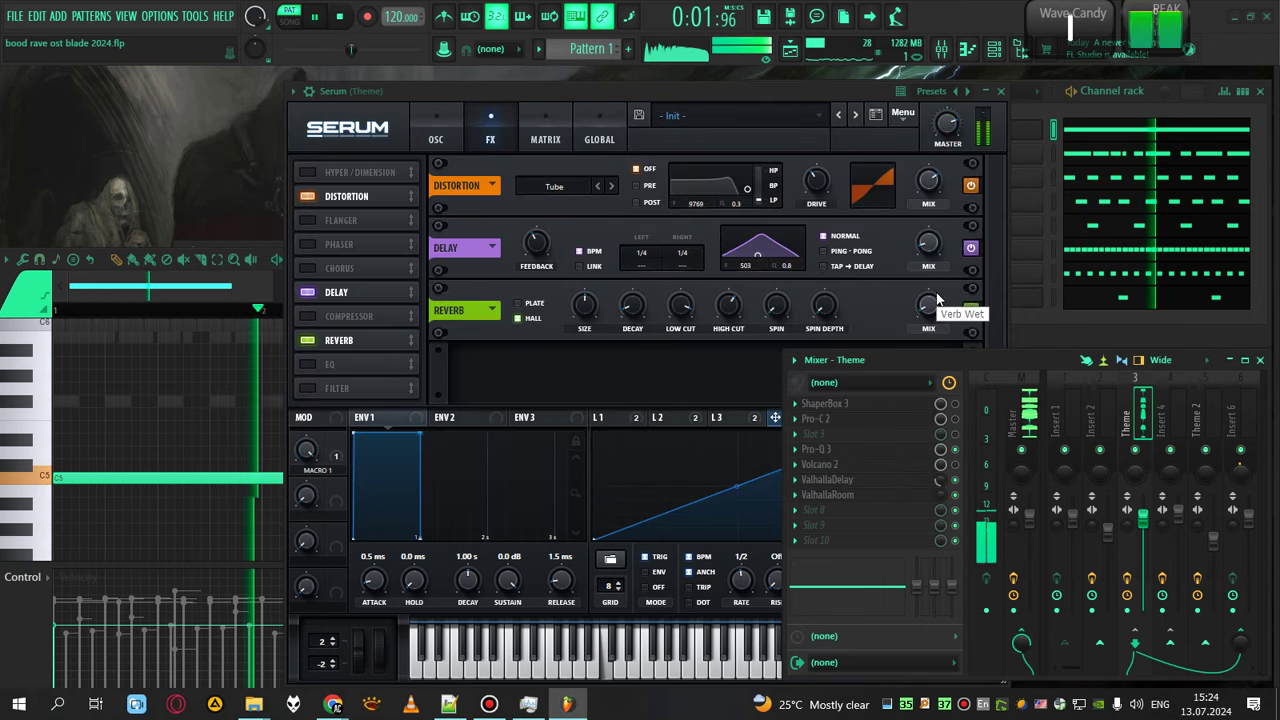
key(space)
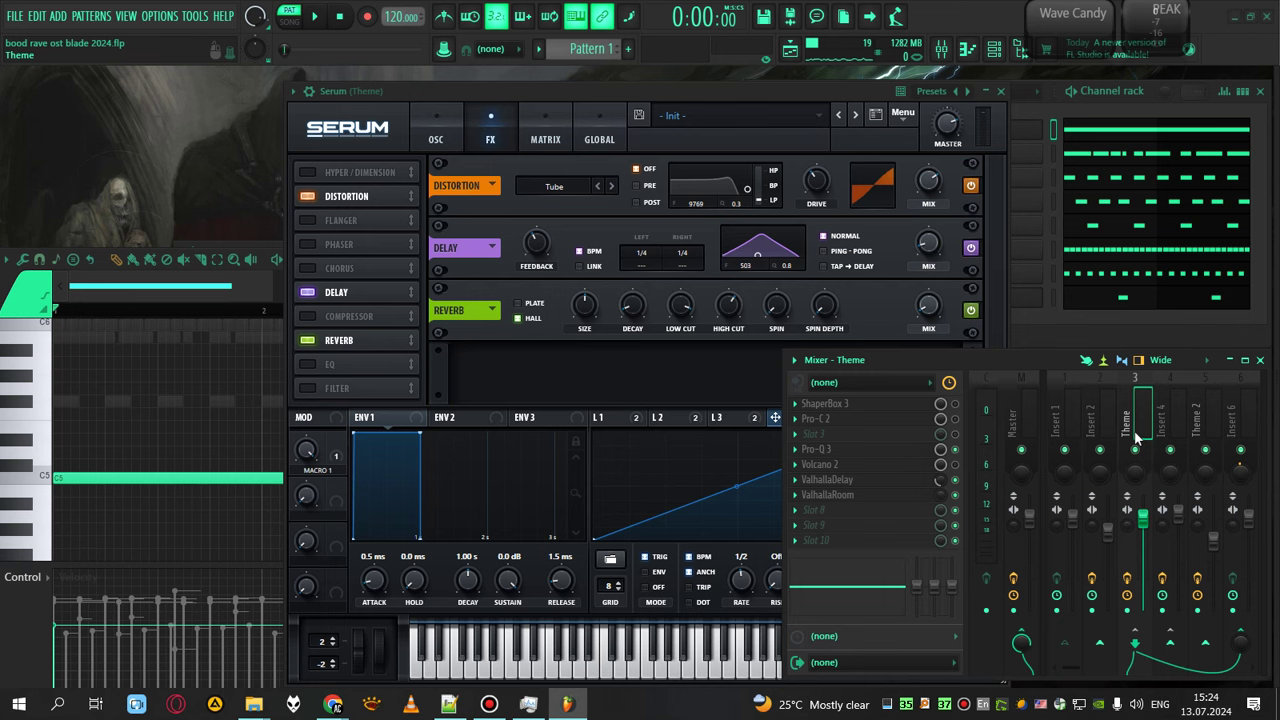
Step: Open Pro-Q 3 on the Theme track and play the pattern to examine the low-mid cut against the spectrum
click(868, 452)
drag(607, 168, 847, 191)
mouse_move(597, 398)
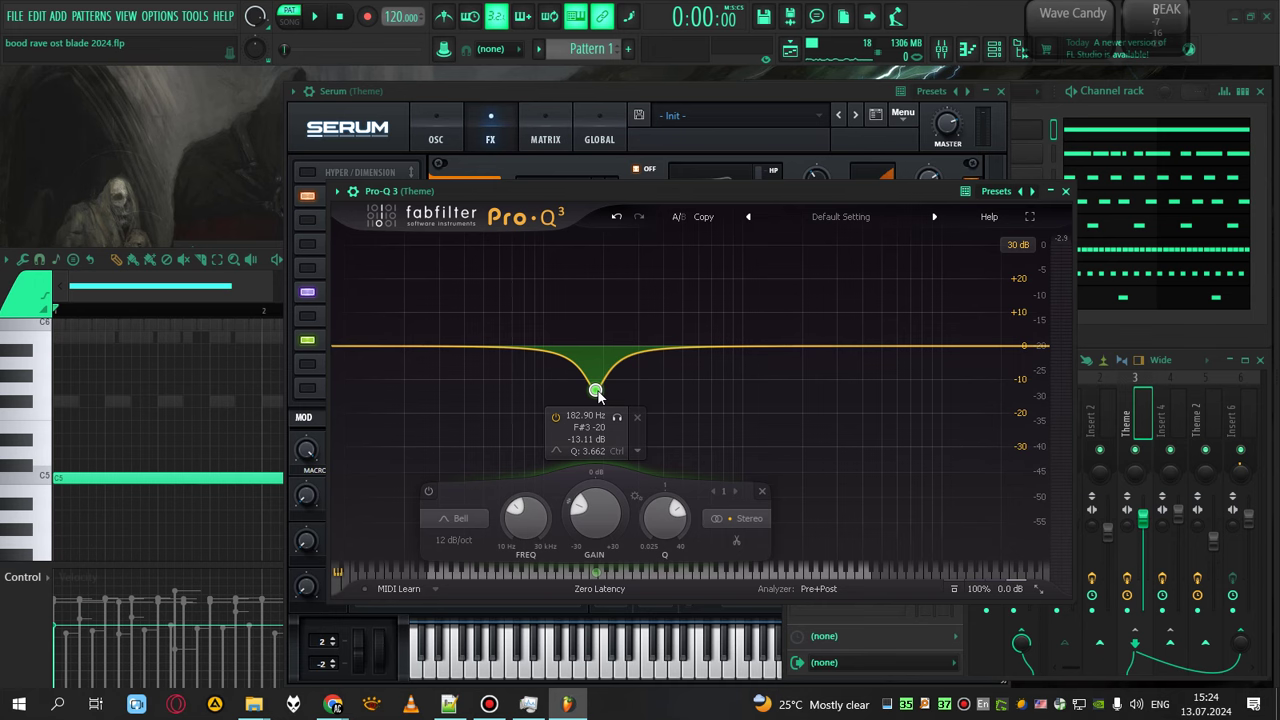
key(space)
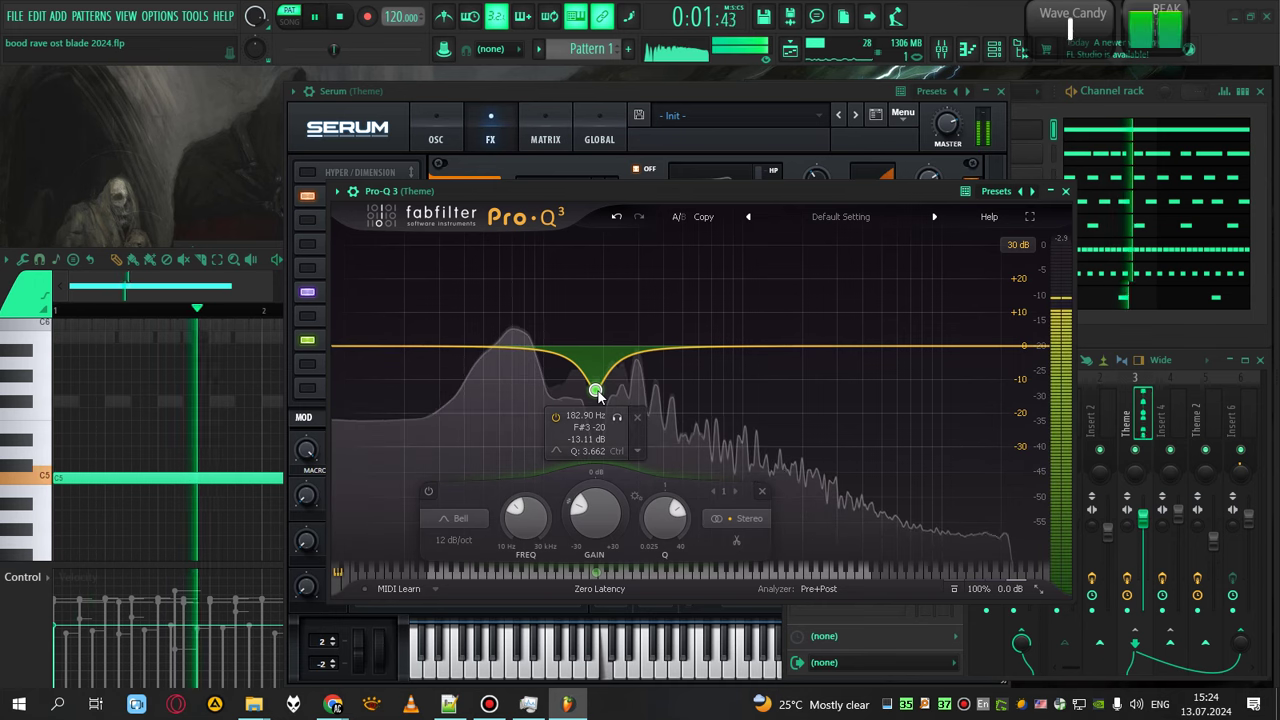
key(space)
drag(781, 190, 799, 253)
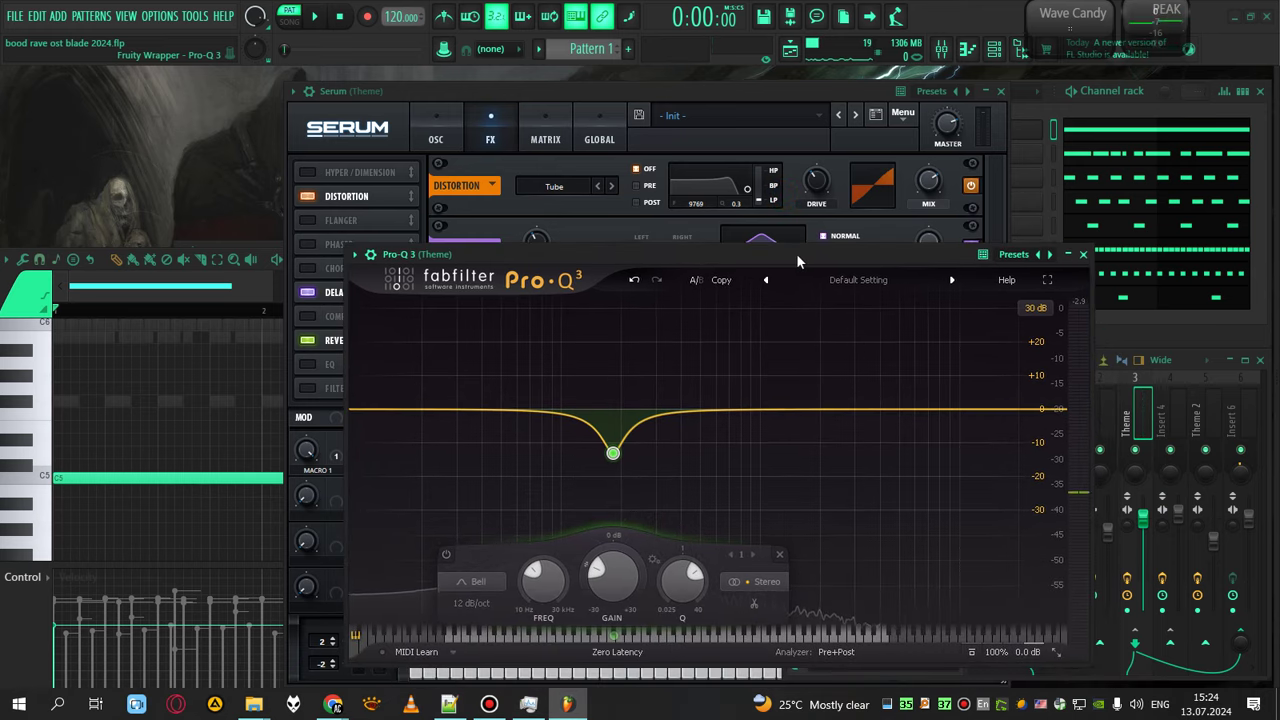
Step: During pattern playback, move the Pro-Q 3 bell band to about 356 Hz with a gain of about +5.70 dB
key(space)
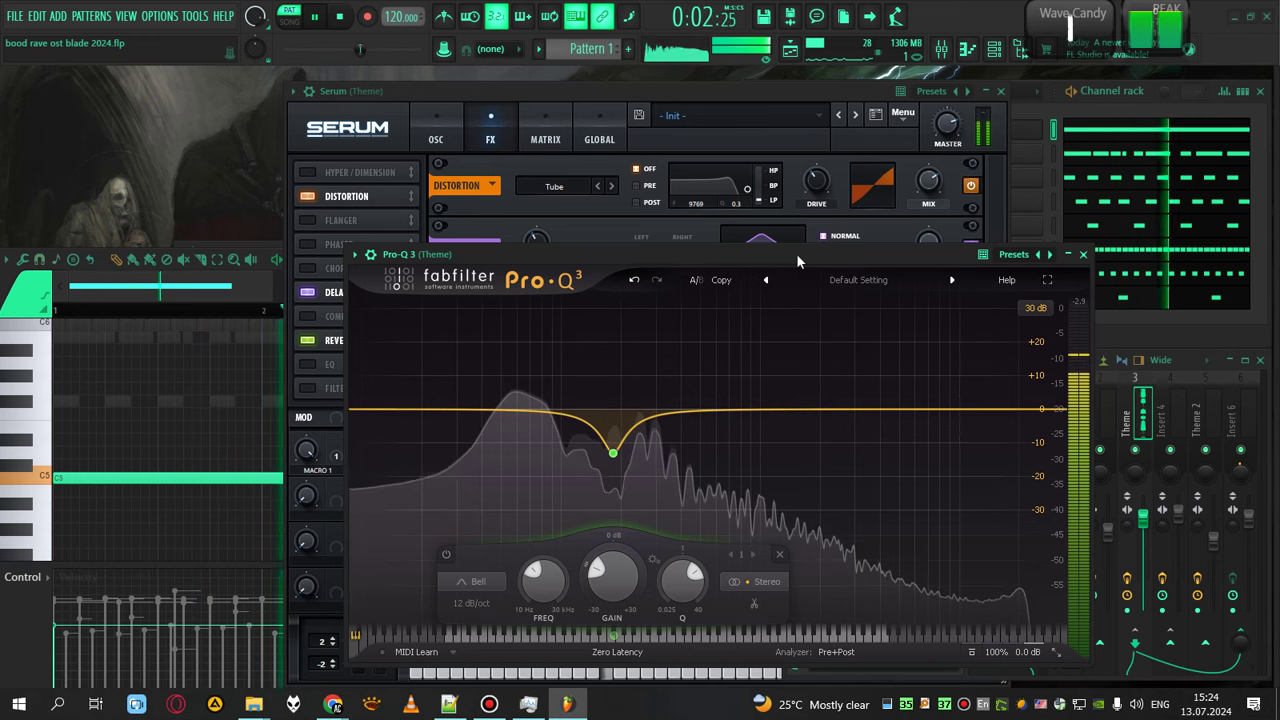
mouse_move(614, 455)
drag(614, 455, 676, 397)
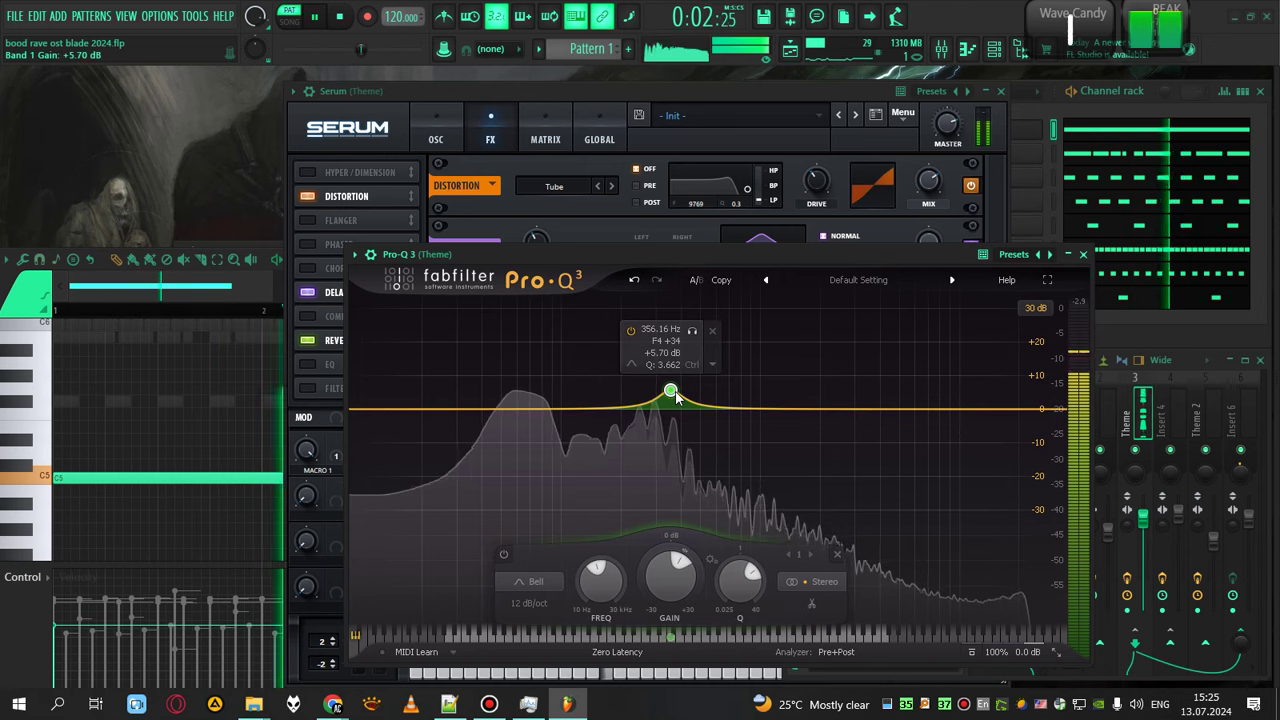
key(space)
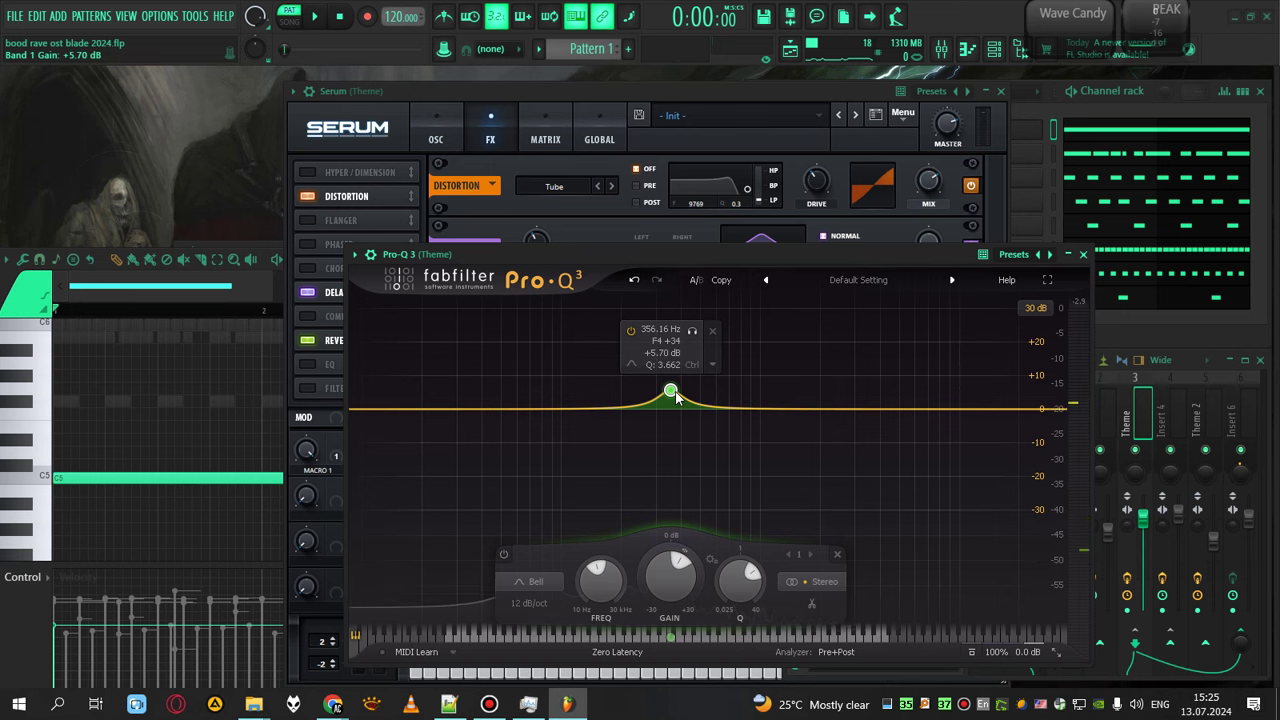
Step: Replay the pattern several times to hear the boosted Pro-Q 3 band and examine its spectrum
key(space)
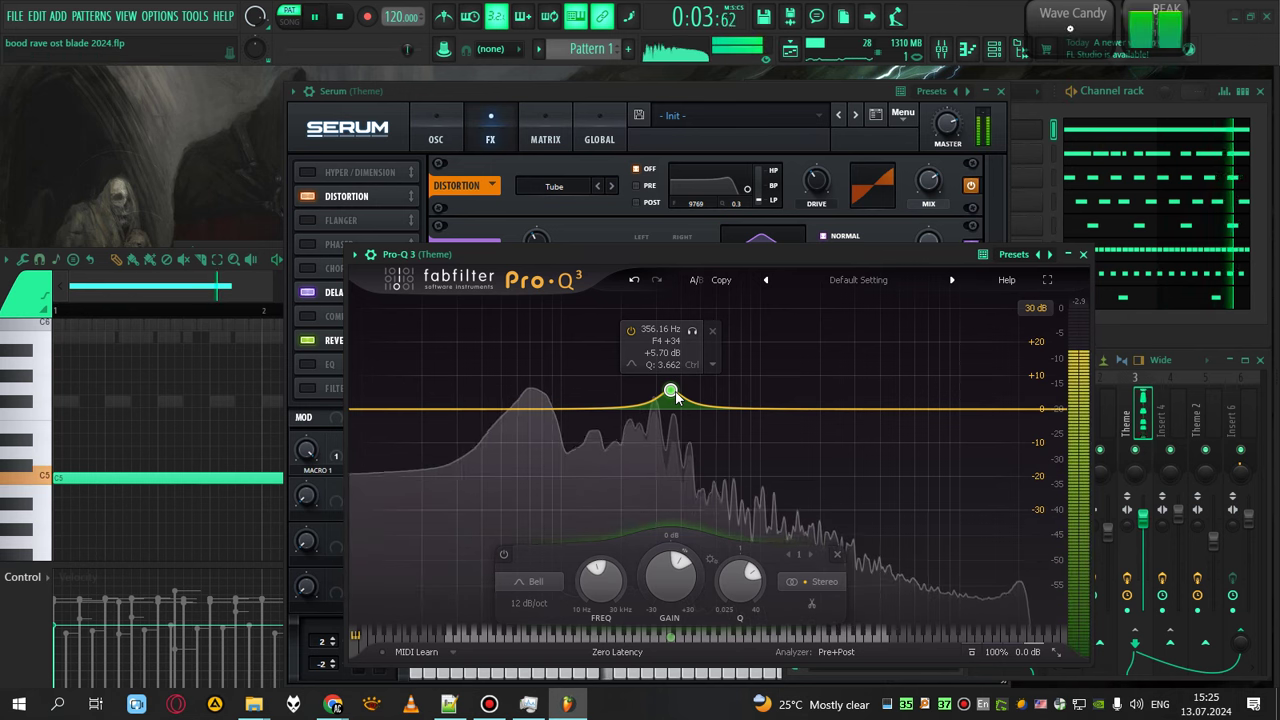
key(space)
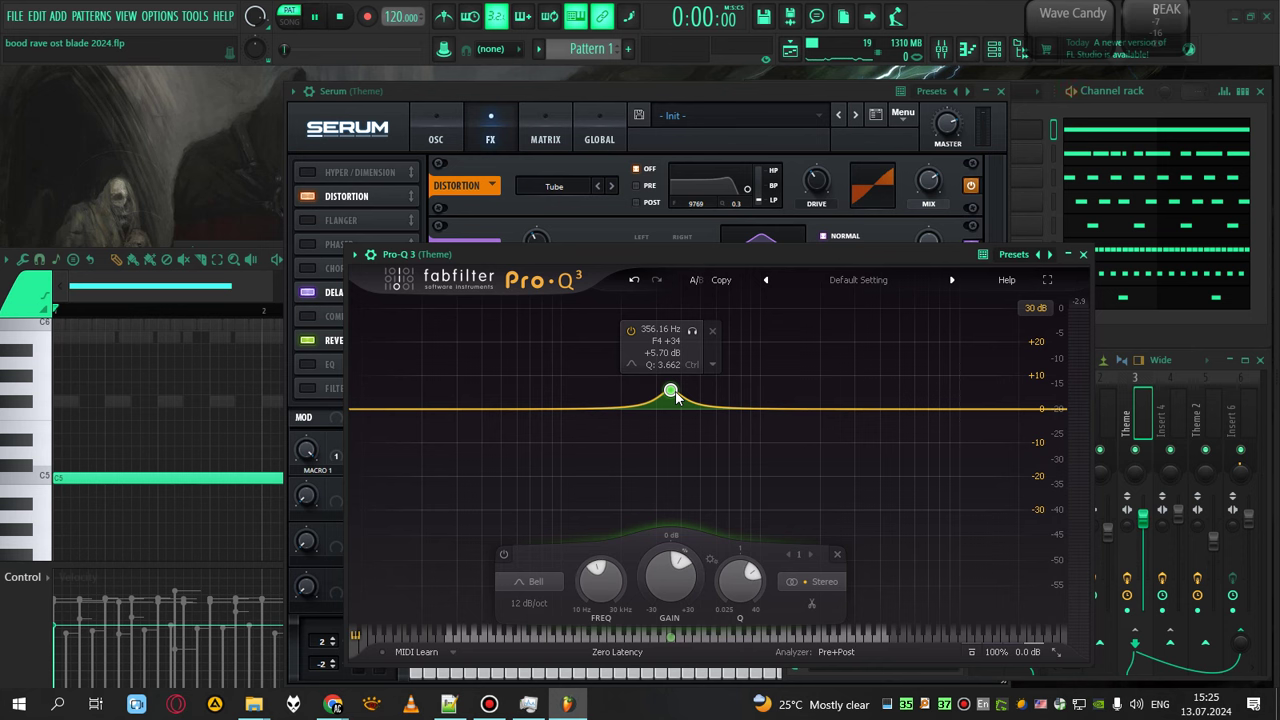
key(space)
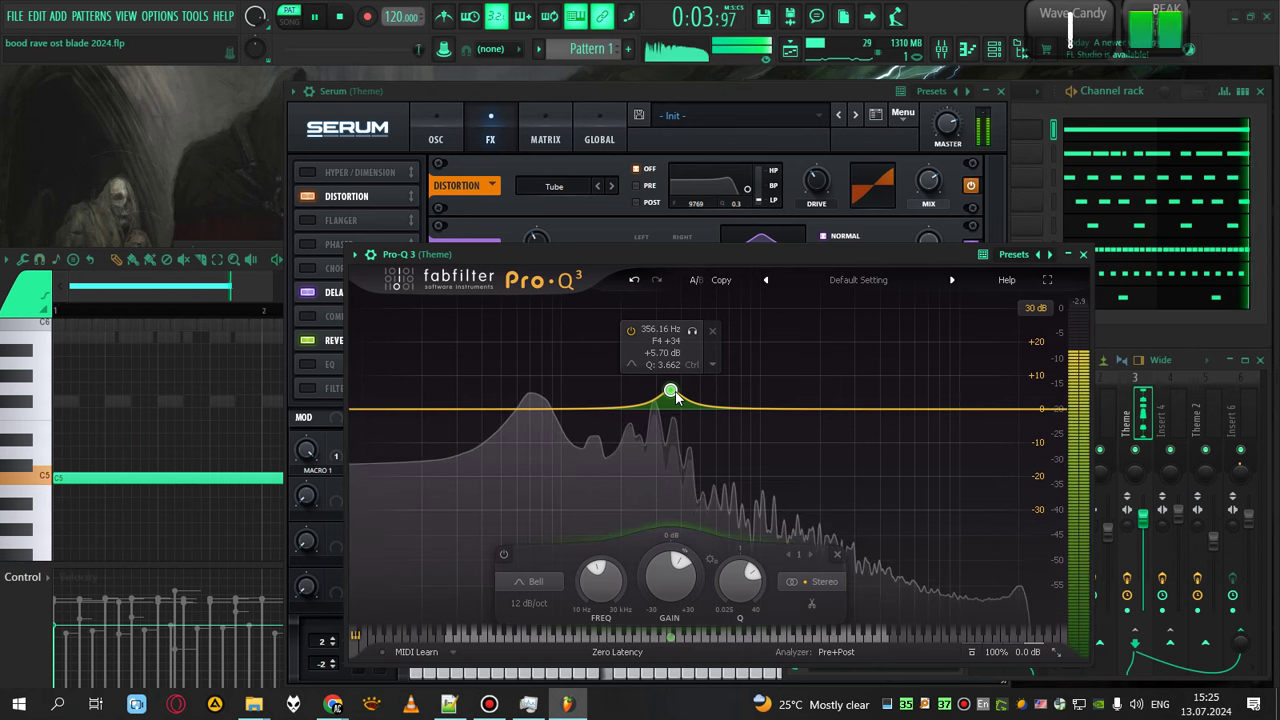
key(space)
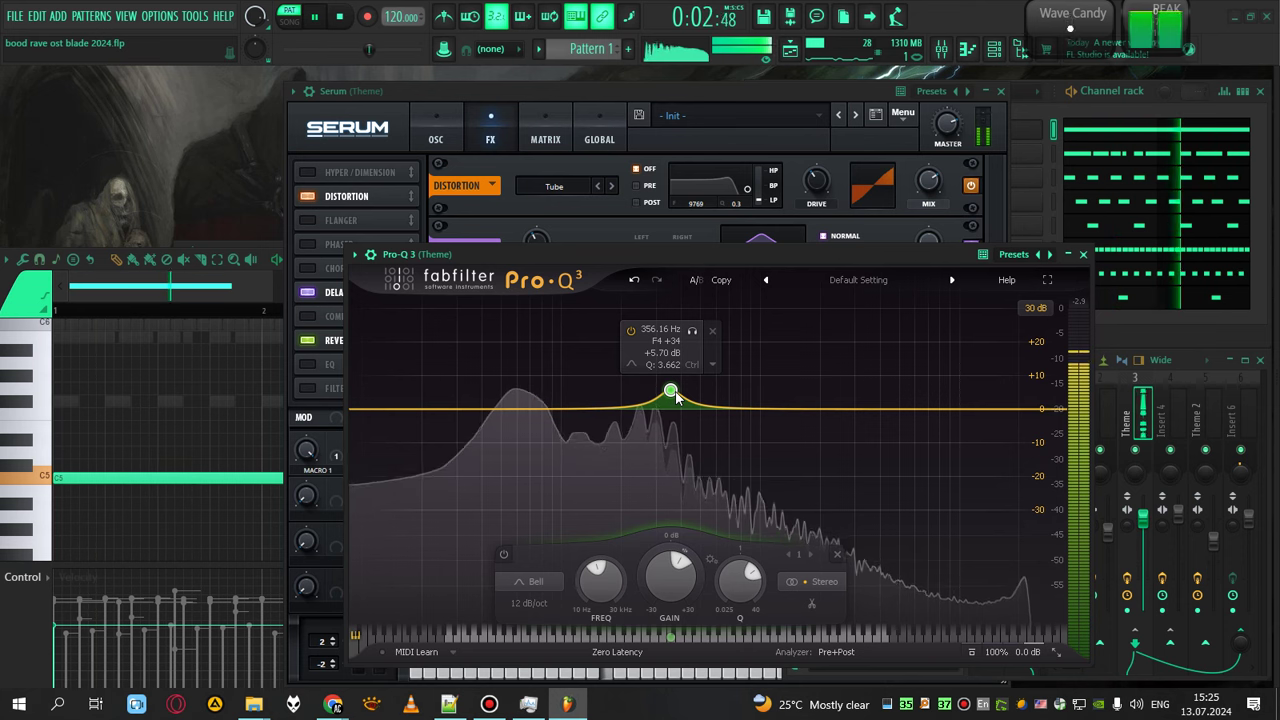
key(space)
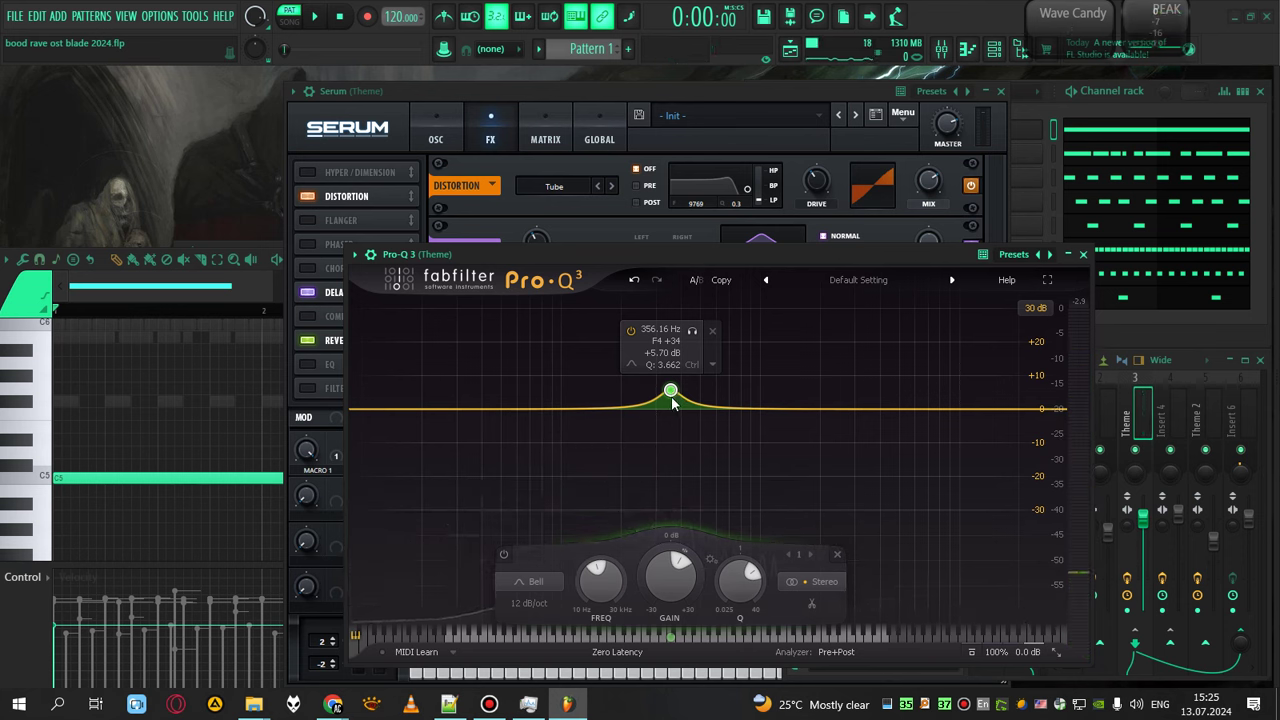
Step: Close Pro-Q 3, play the pattern once more, and close the Serum plugin to reveal the channel rack
click(1083, 254)
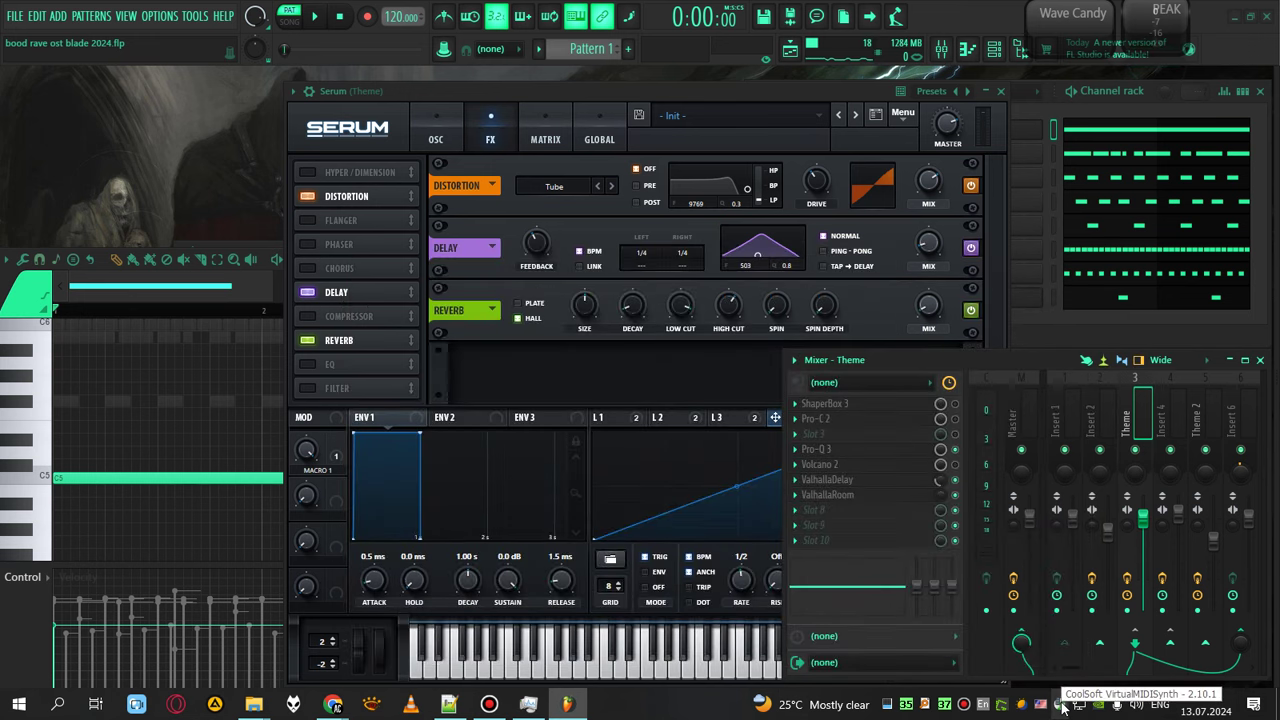
key(space)
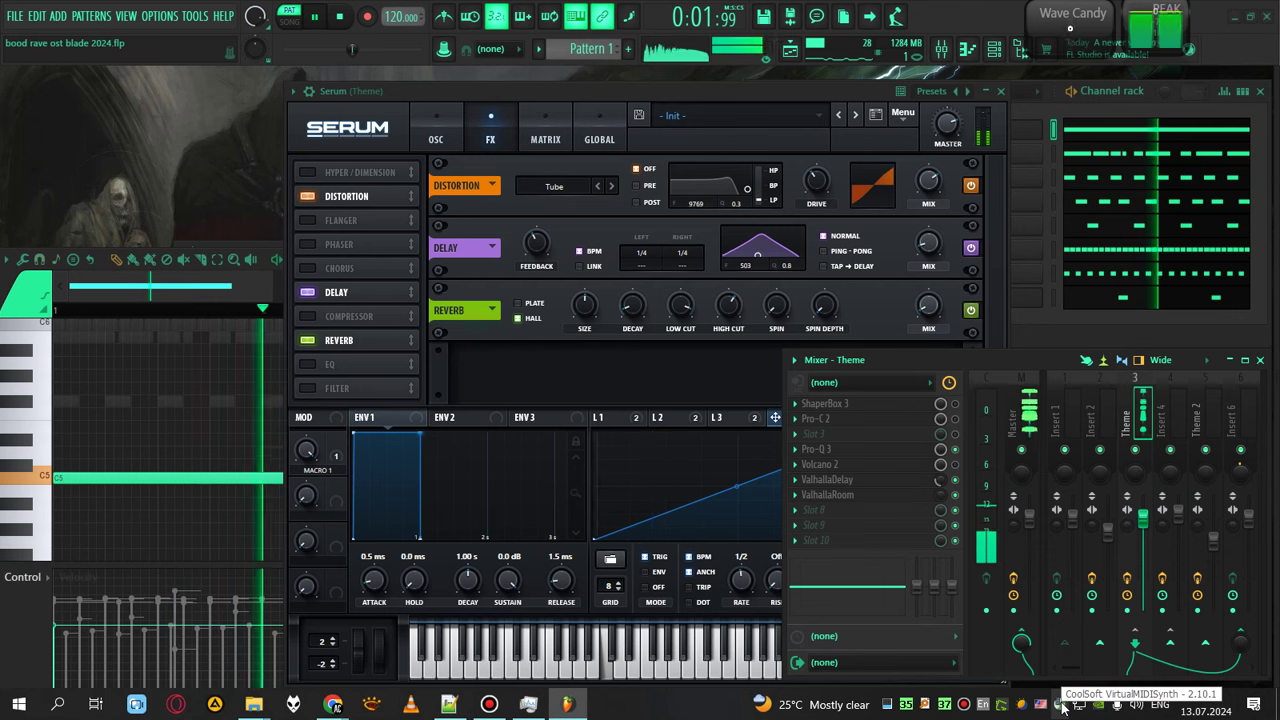
key(space)
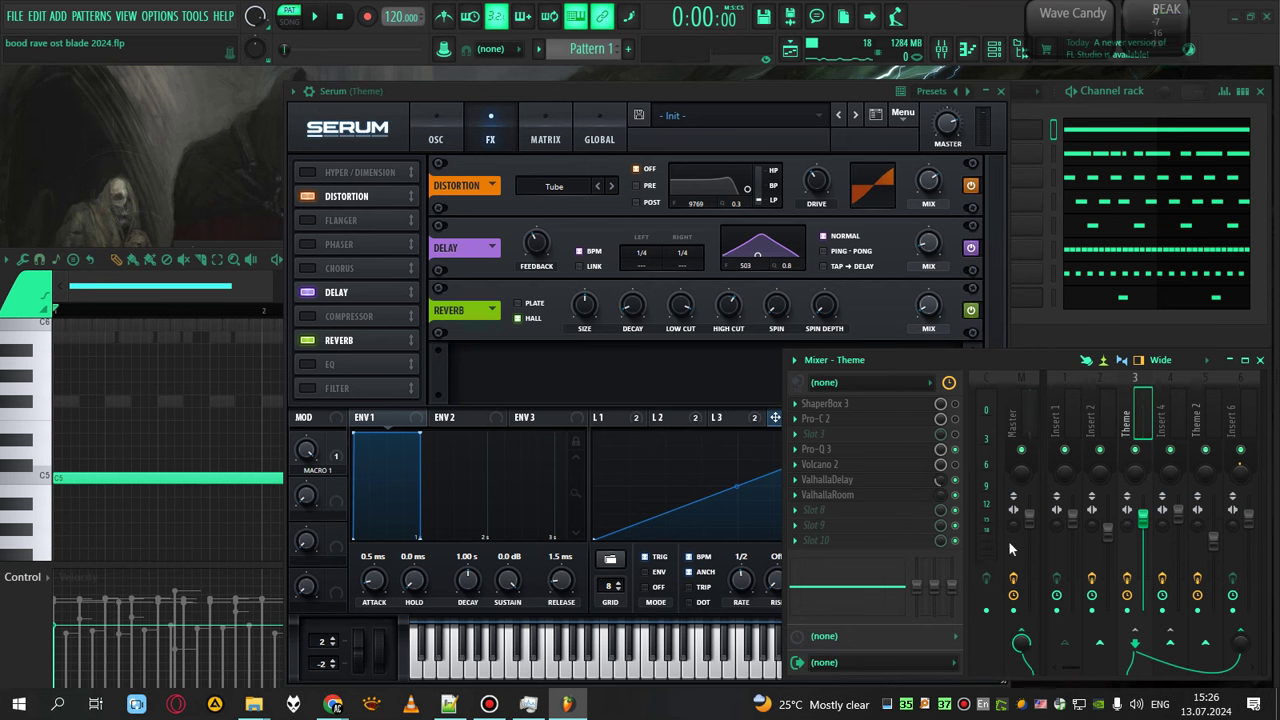
click(1000, 91)
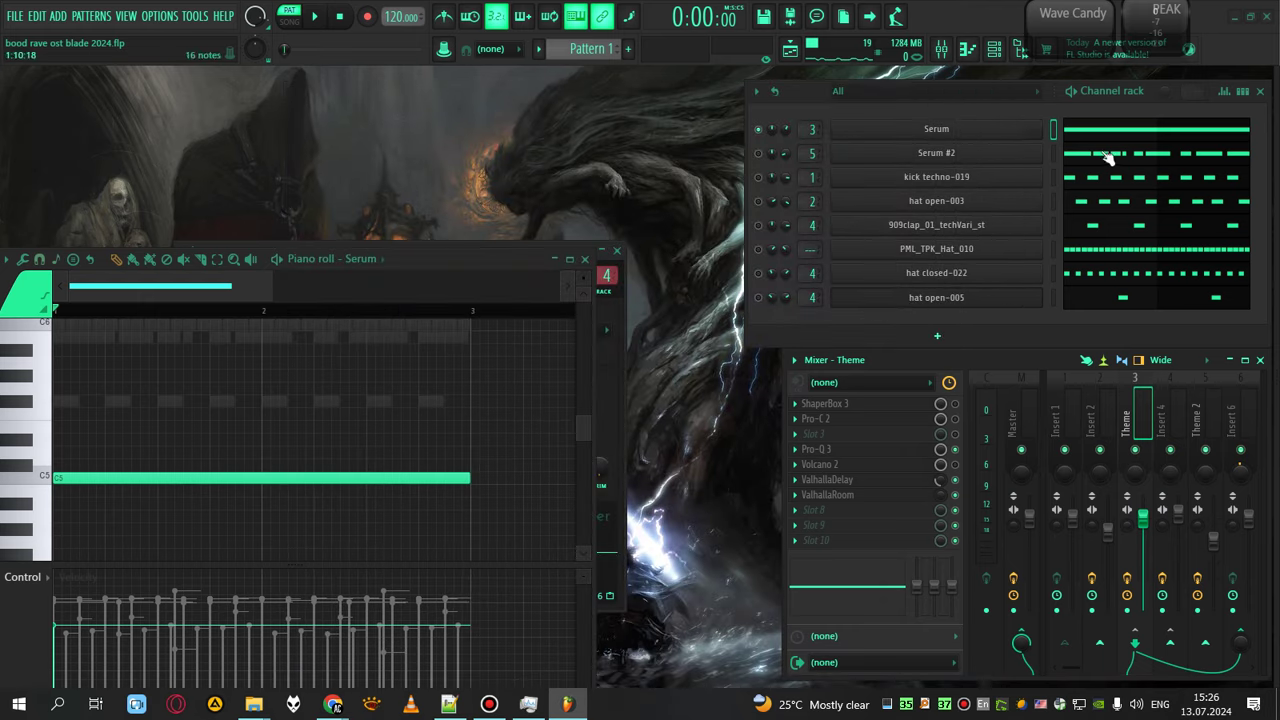
Step: Select the kick techno-019 channel, mute Serum, unmute the kick, and play the pattern to hear the kick alone
click(1053, 175)
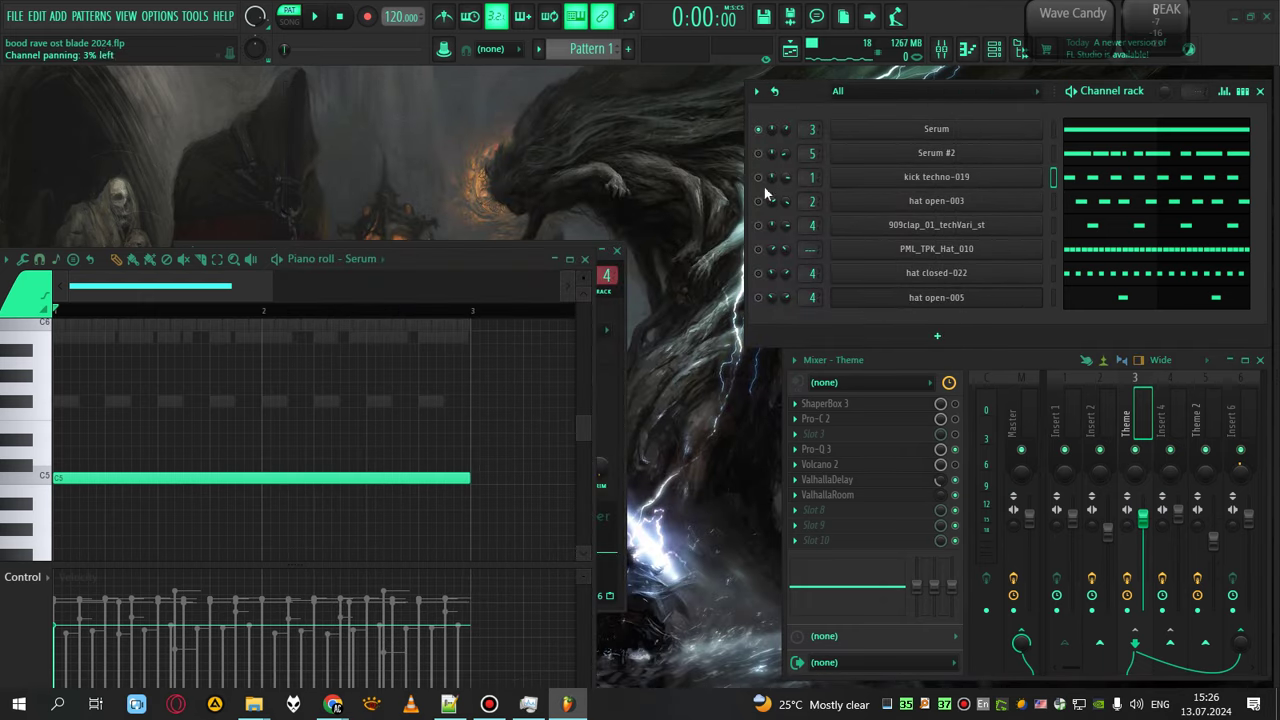
key(space)
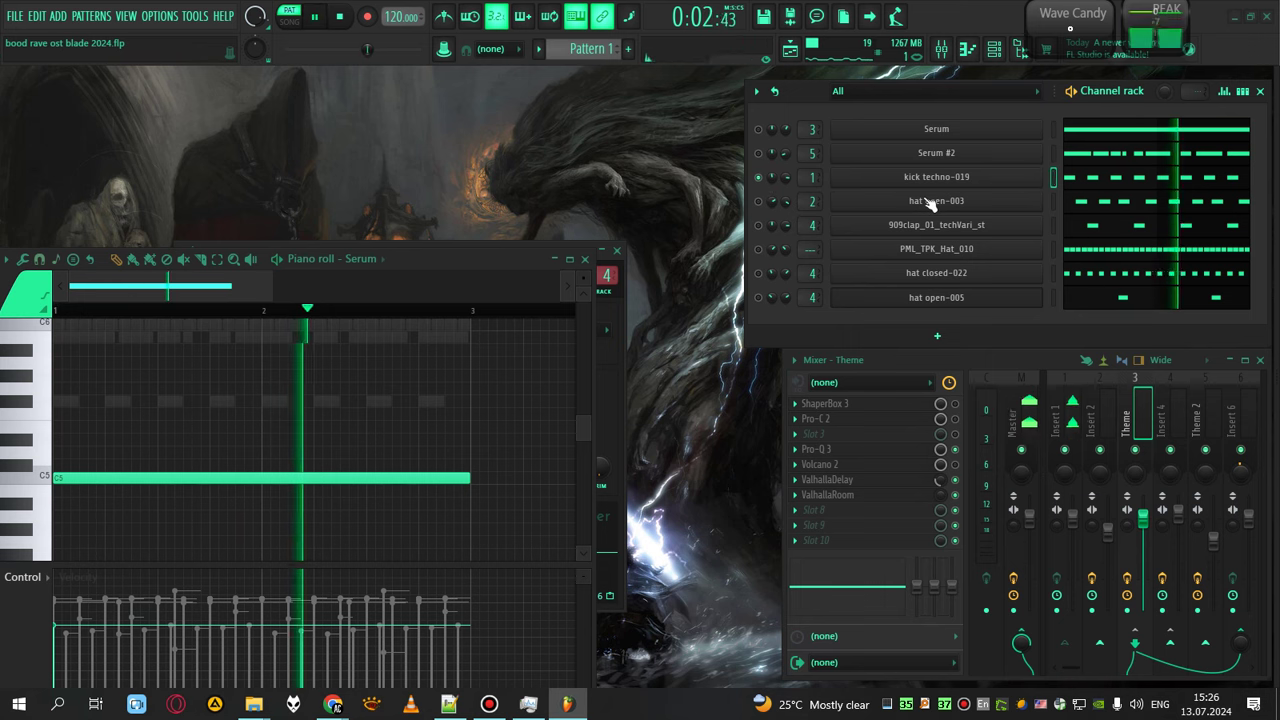
key(space)
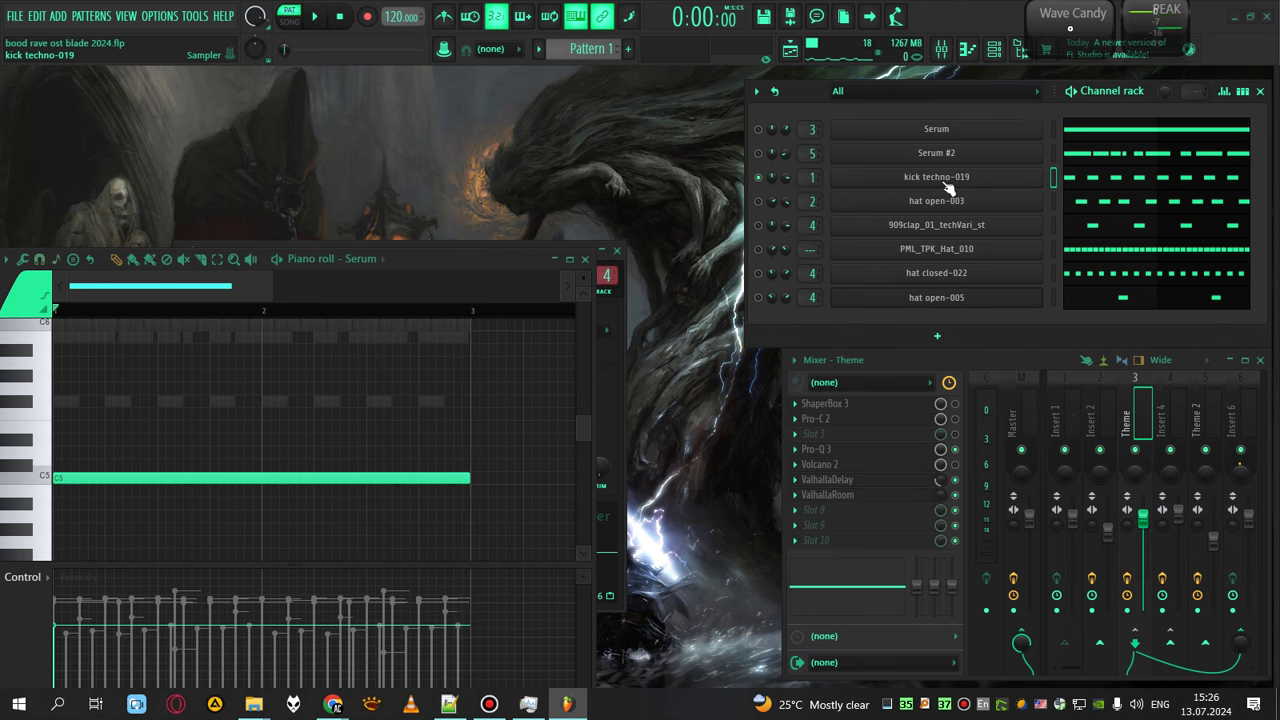
key(space)
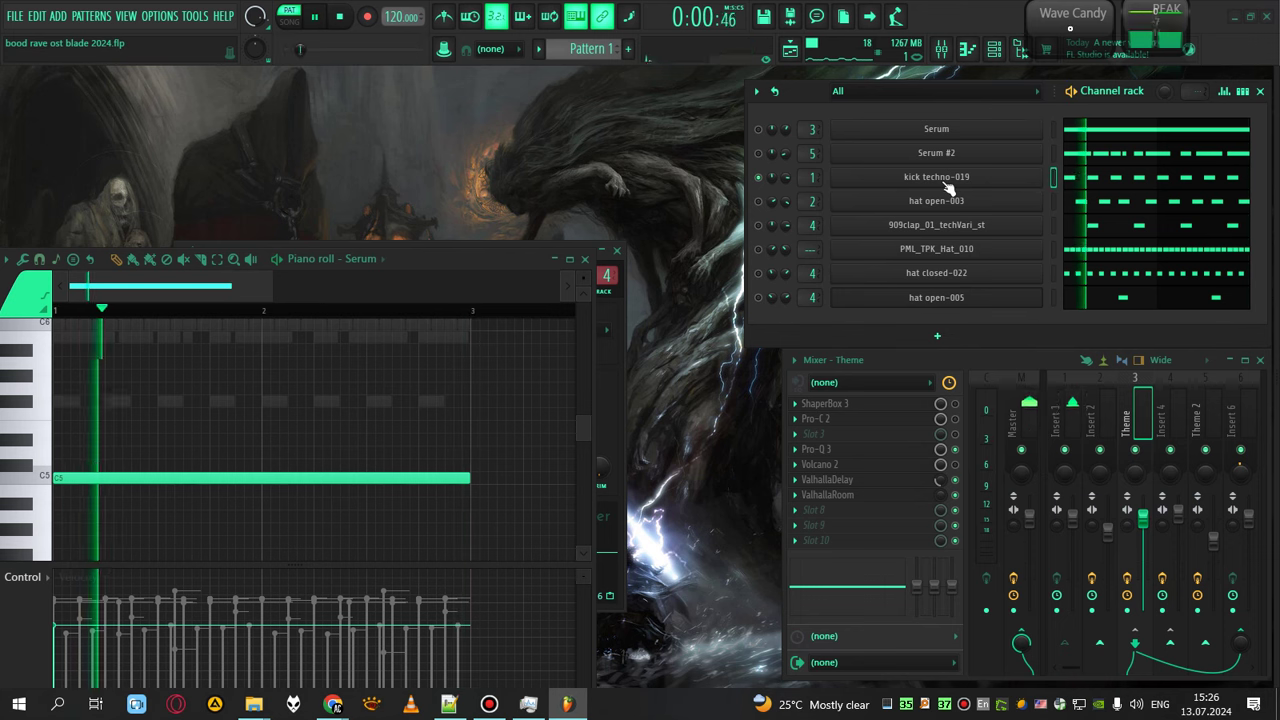
key(space)
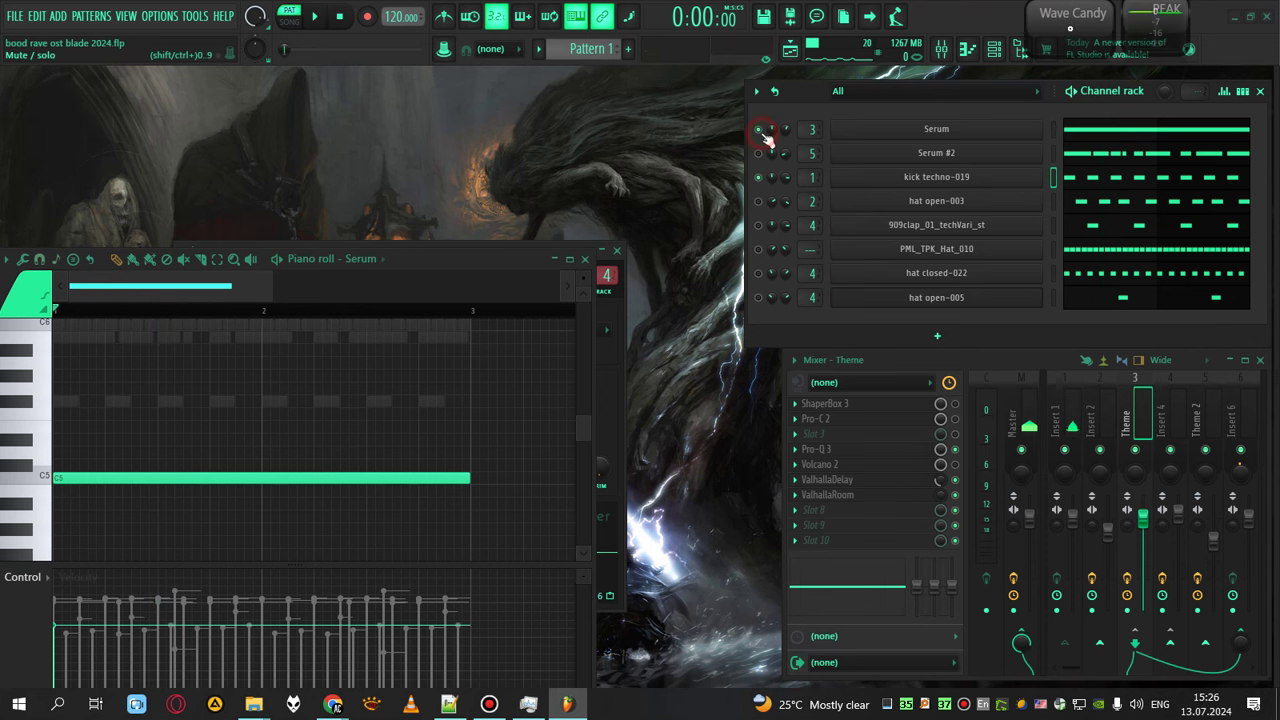
Step: Unmute Serum, play it together with the kick, and toggle Pro-C 2 on the Theme track between listens
key(space)
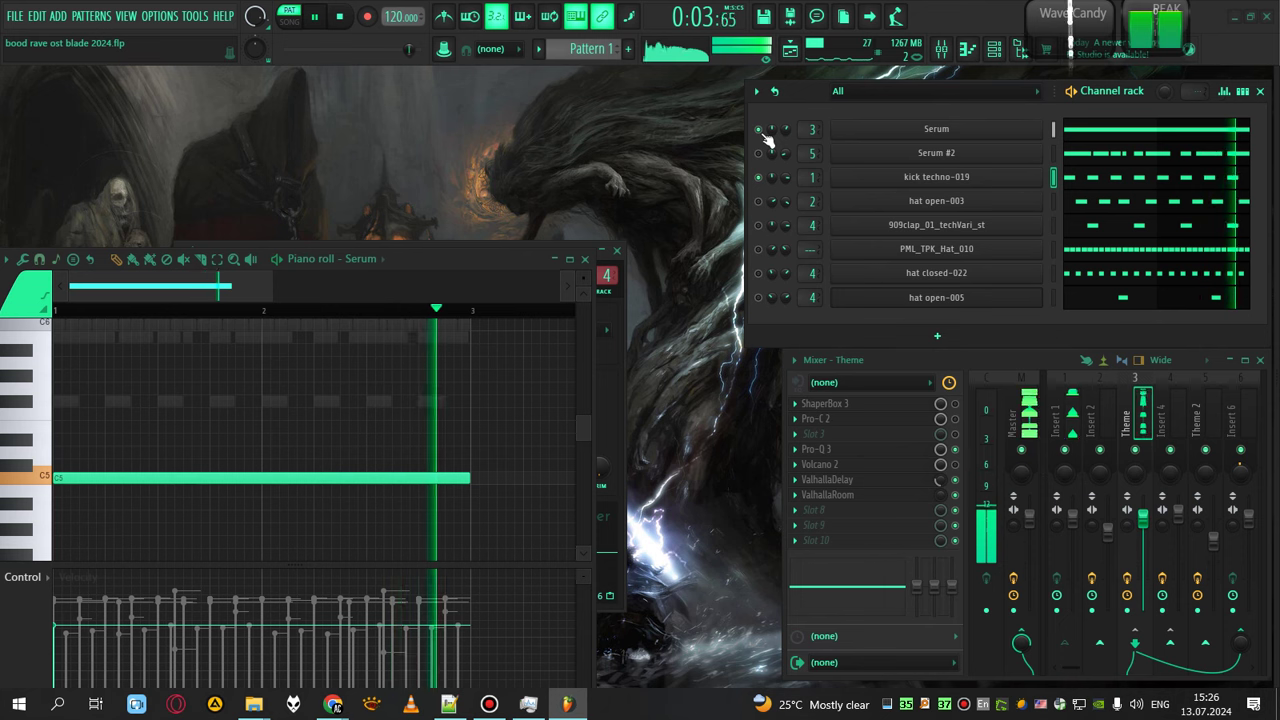
key(space)
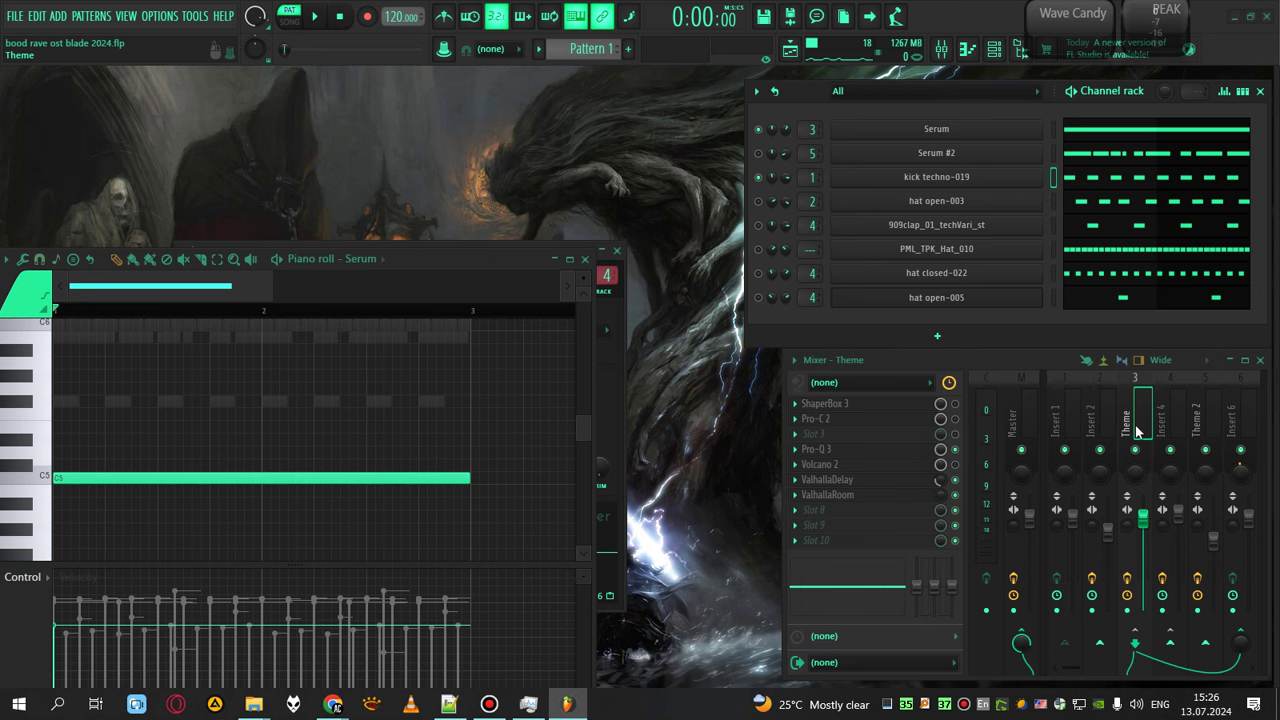
click(957, 421)
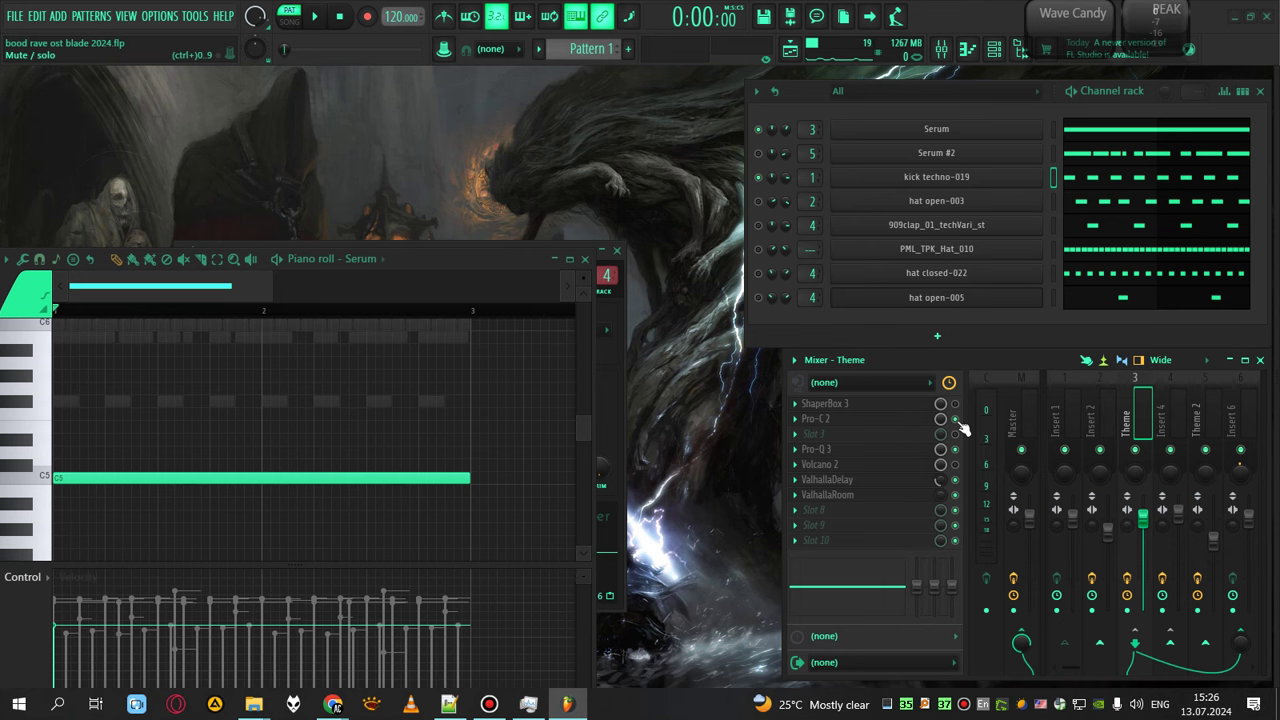
key(space)
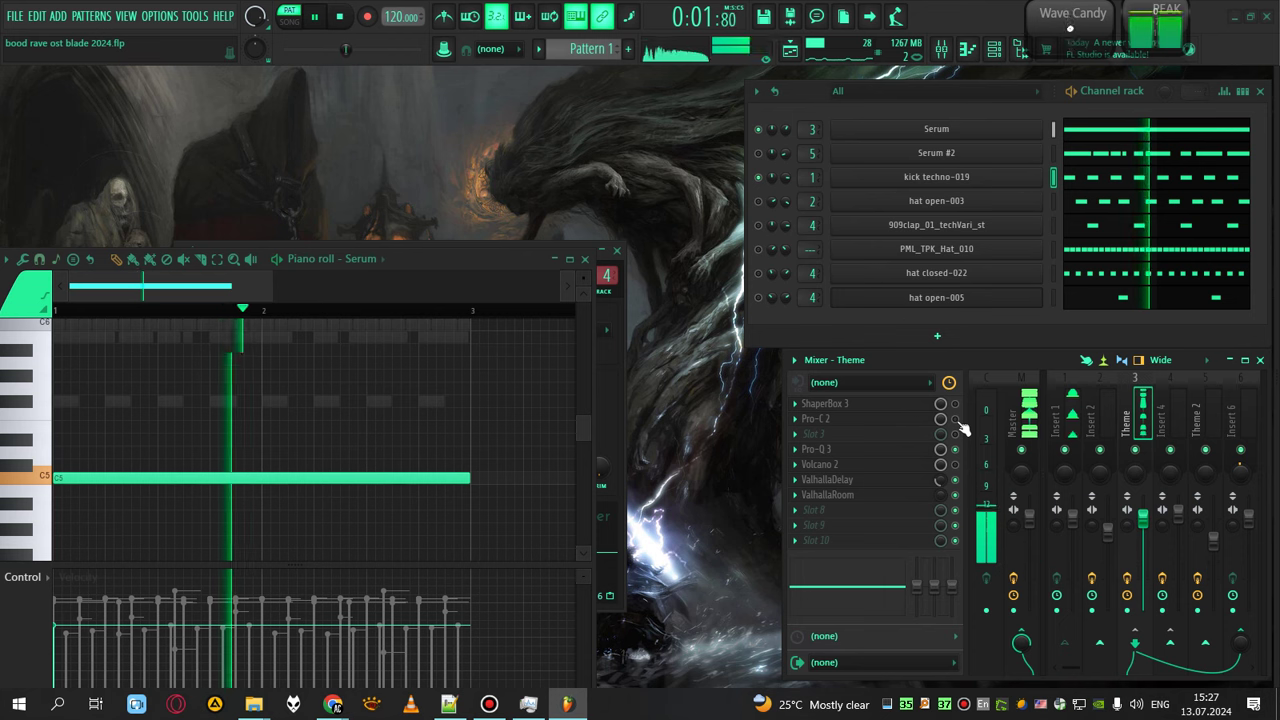
key(space)
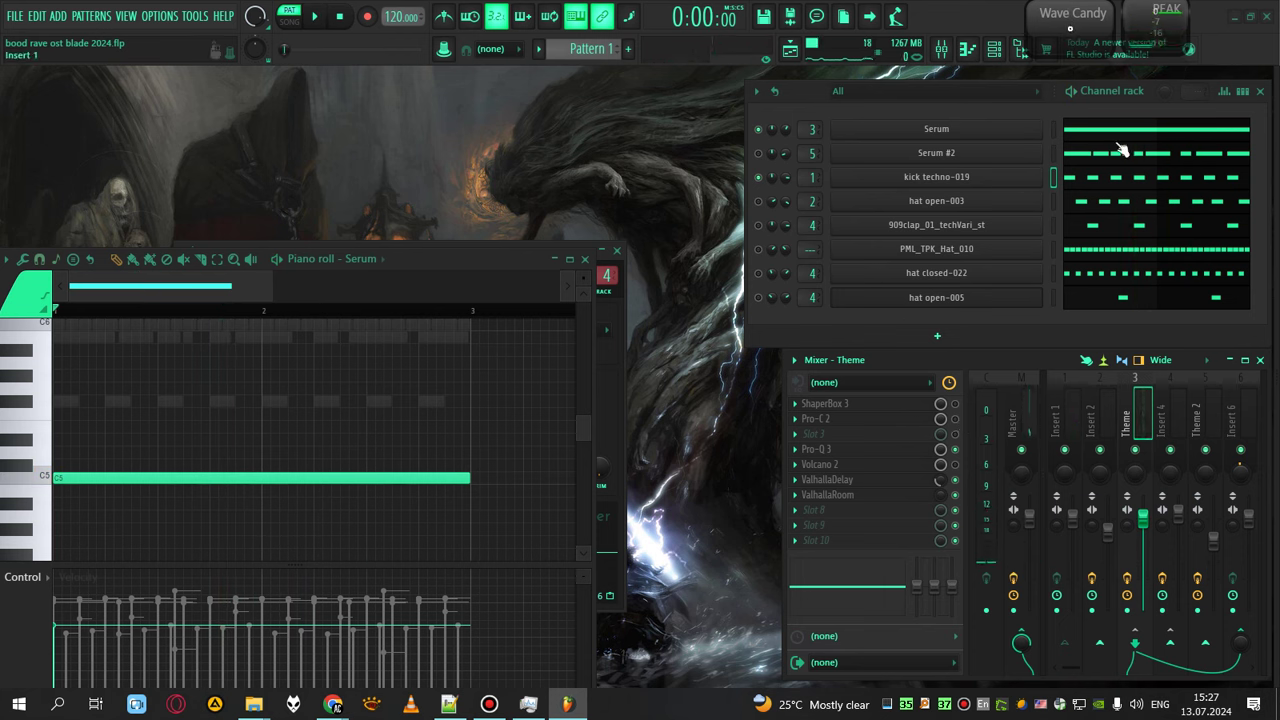
Step: Unmute hat open-003, mute the kick, and play the hat together with the Serum theme
click(758, 201)
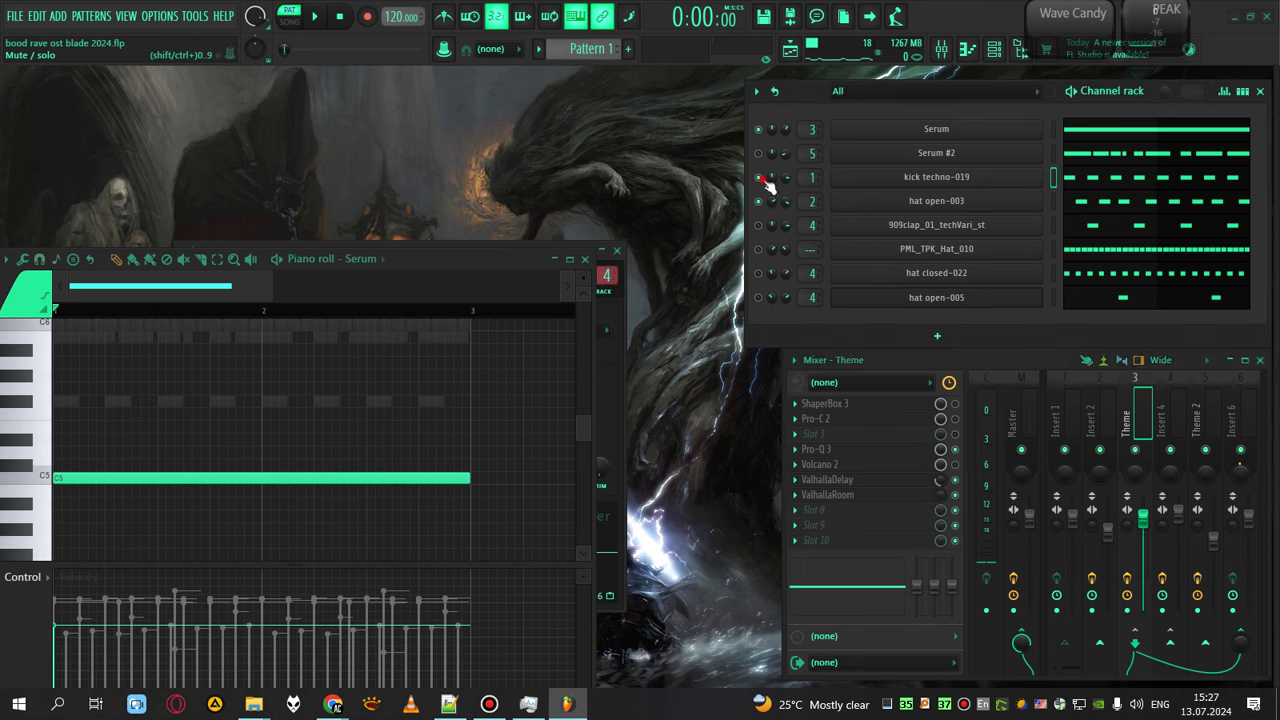
key(space)
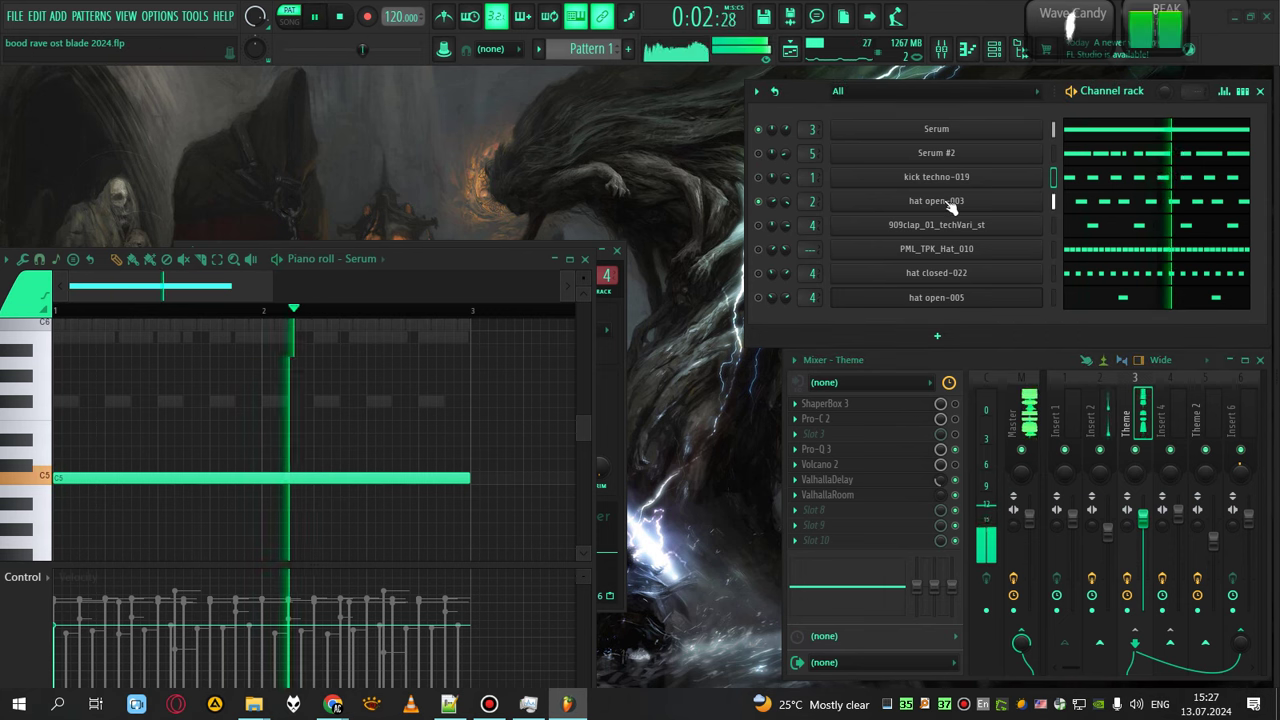
key(space)
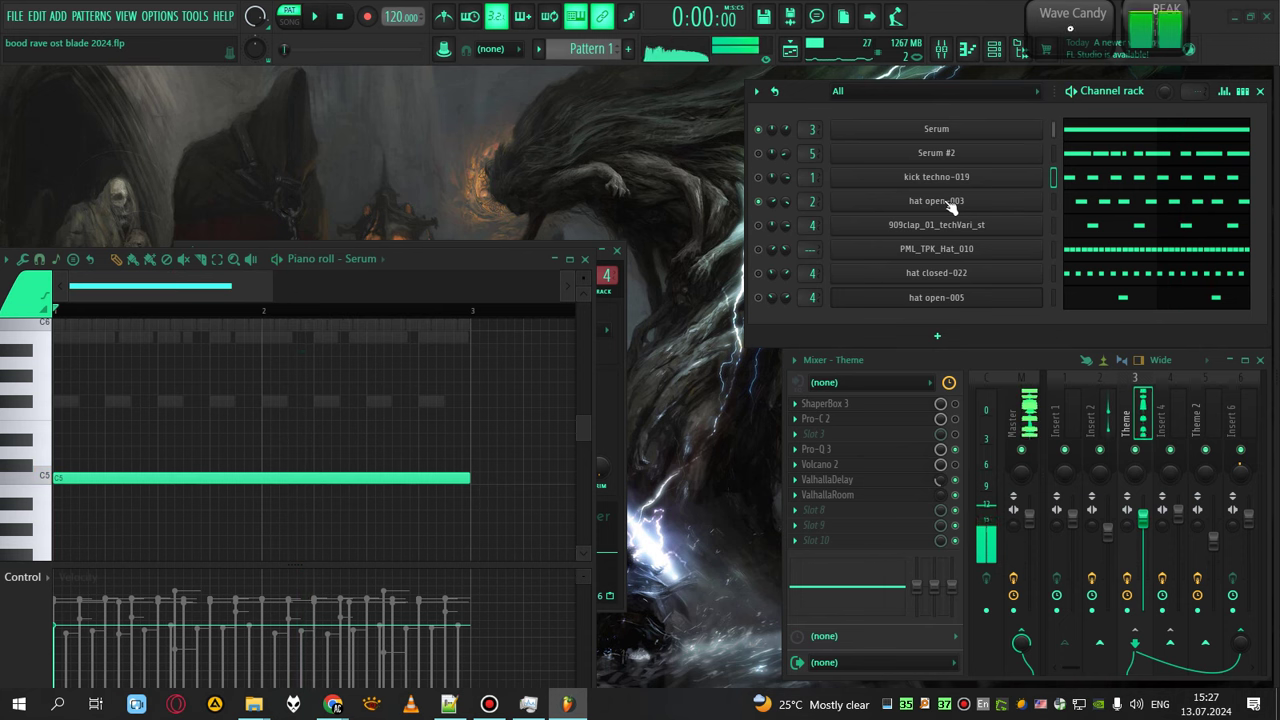
Step: Show the hat open-003 notes in the piano roll and play the pattern to check their rhythm with the theme
click(1123, 203)
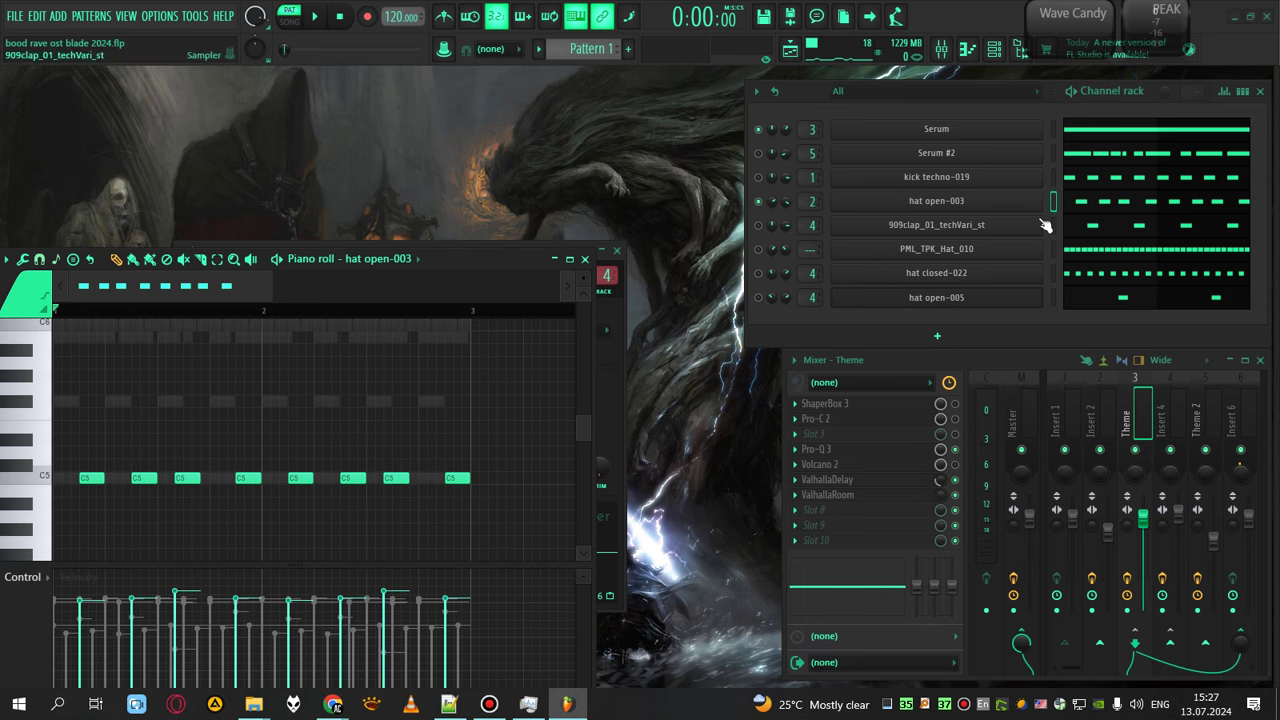
key(space)
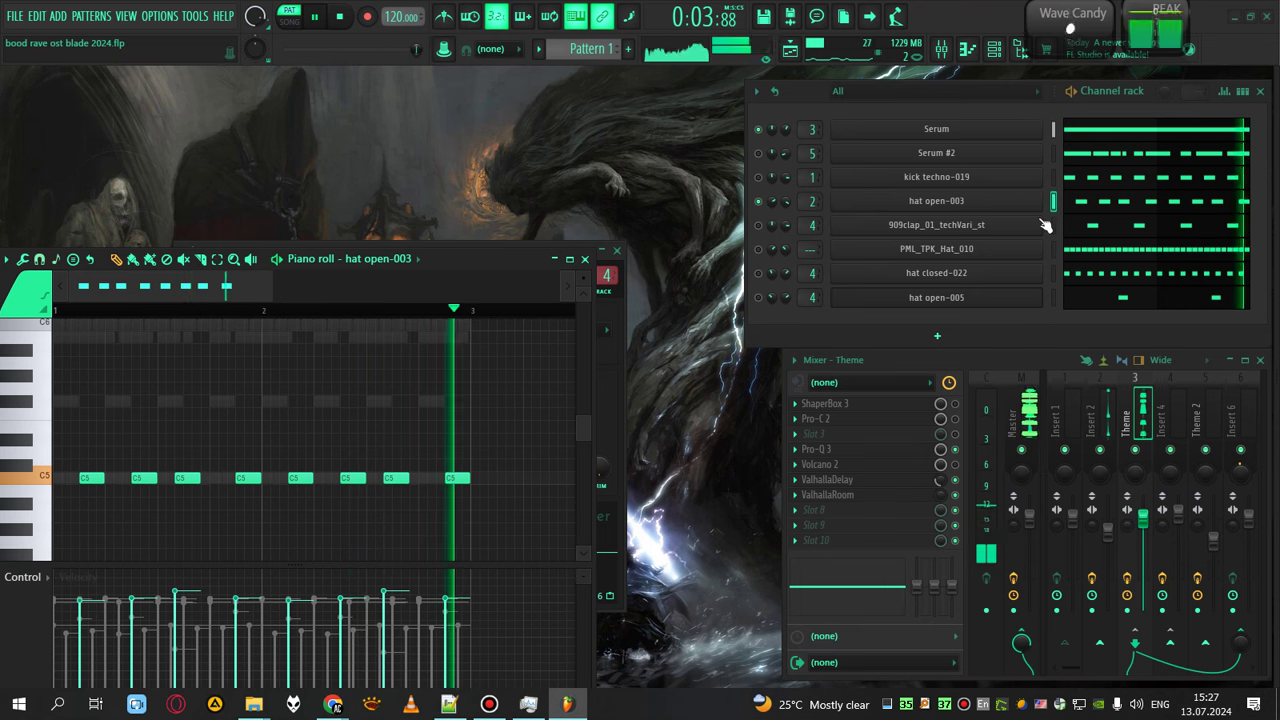
key(space)
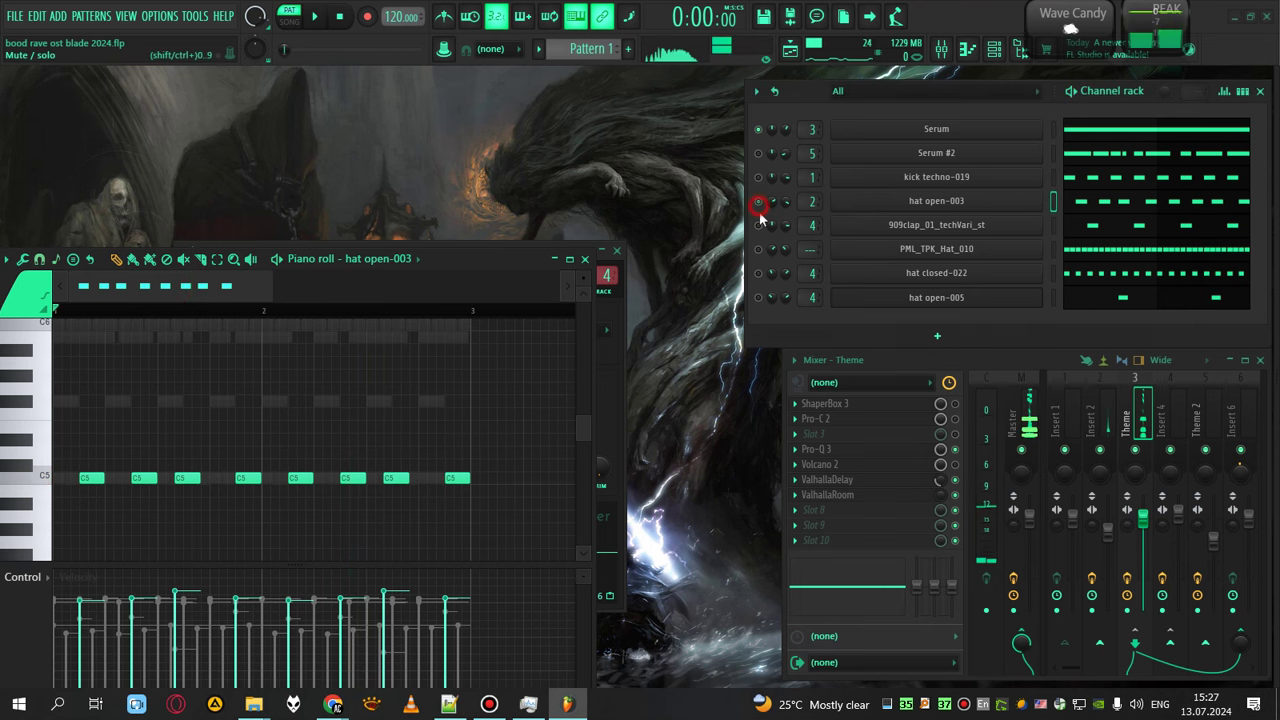
Step: Select the 909clap_01_techVari_st channel, play it with Serum, and show the Insert 4 mixer track
click(1053, 225)
key(space)
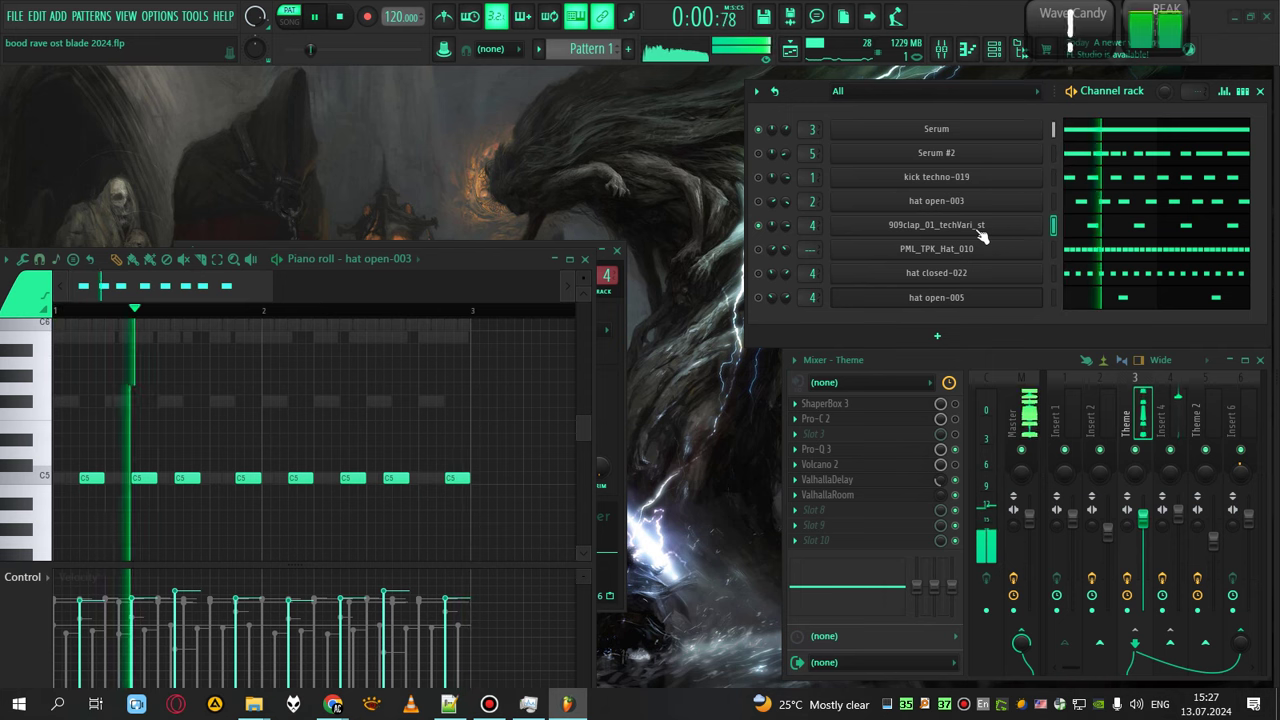
click(1166, 412)
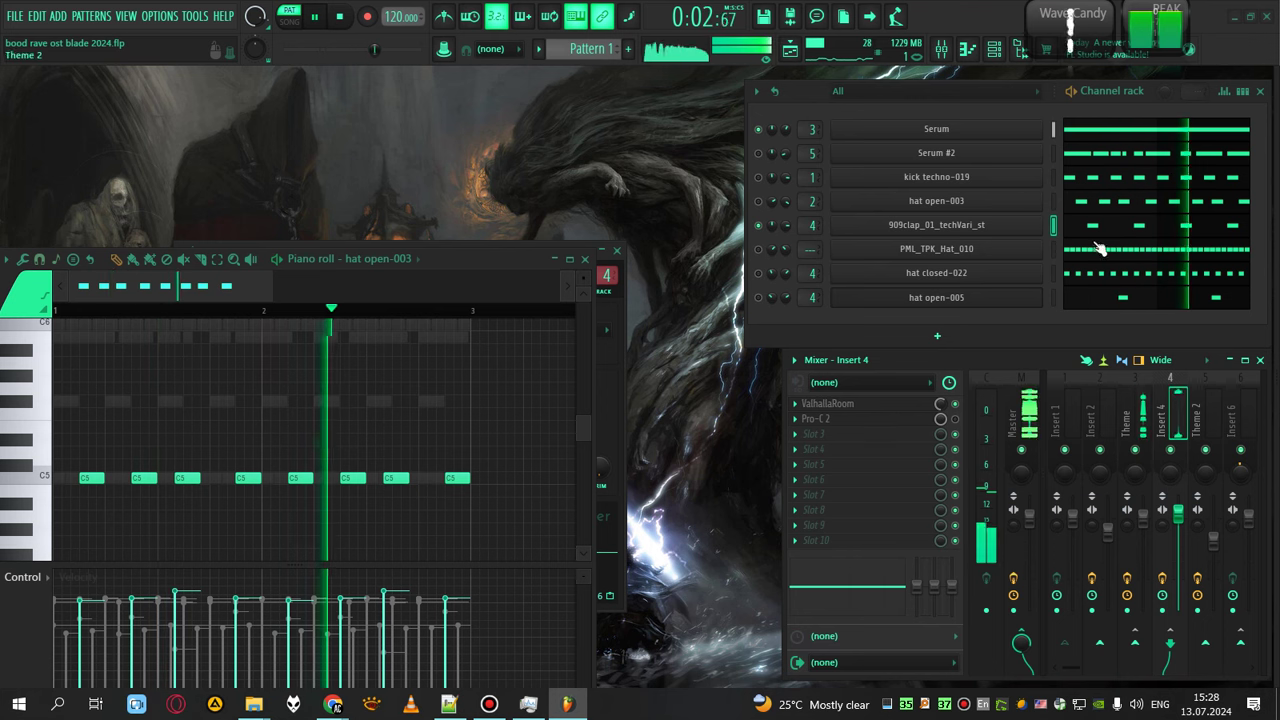
key(space)
Step: Select the PML_TPK_Hat_010 channel, play it with Serum, and show its notes in the piano roll
click(1056, 256)
key(space)
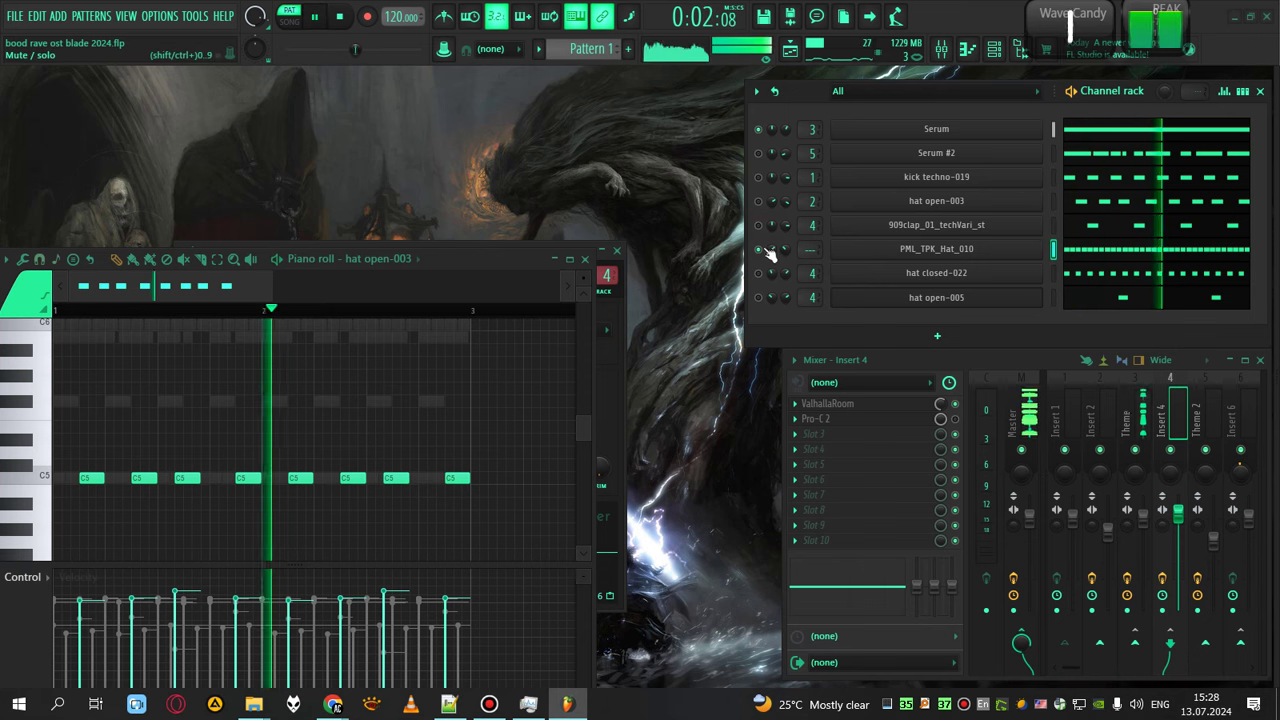
click(986, 251)
click(1128, 251)
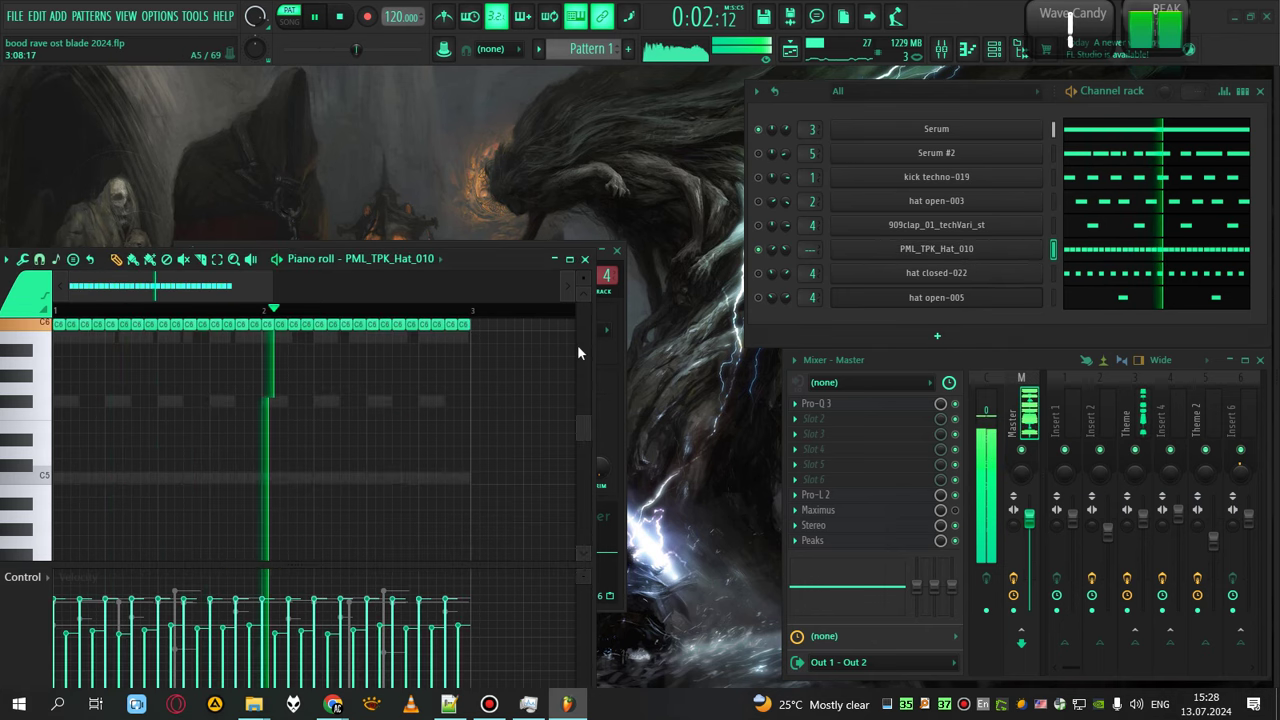
scroll(511, 443, up, 2)
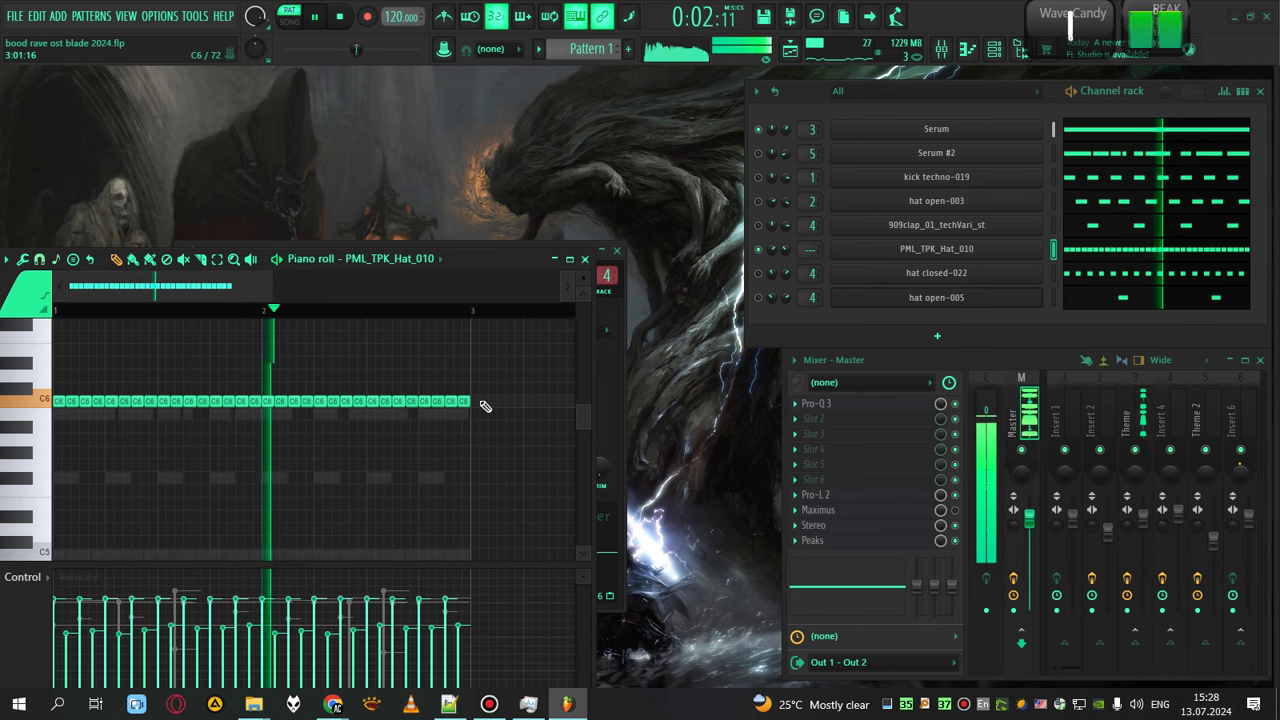
key(space)
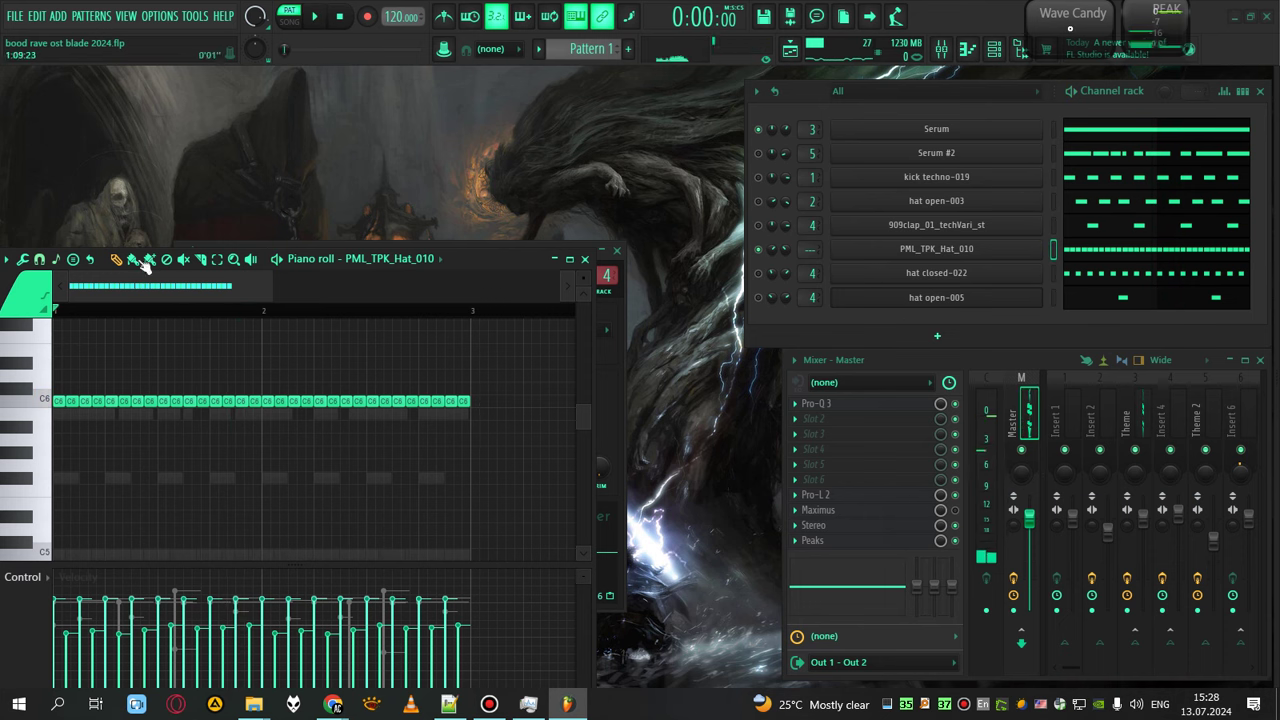
Step: Set the piano roll snap to 1/4 beat and play the PML_TPK_Hat_010 pattern with Serum
click(41, 260)
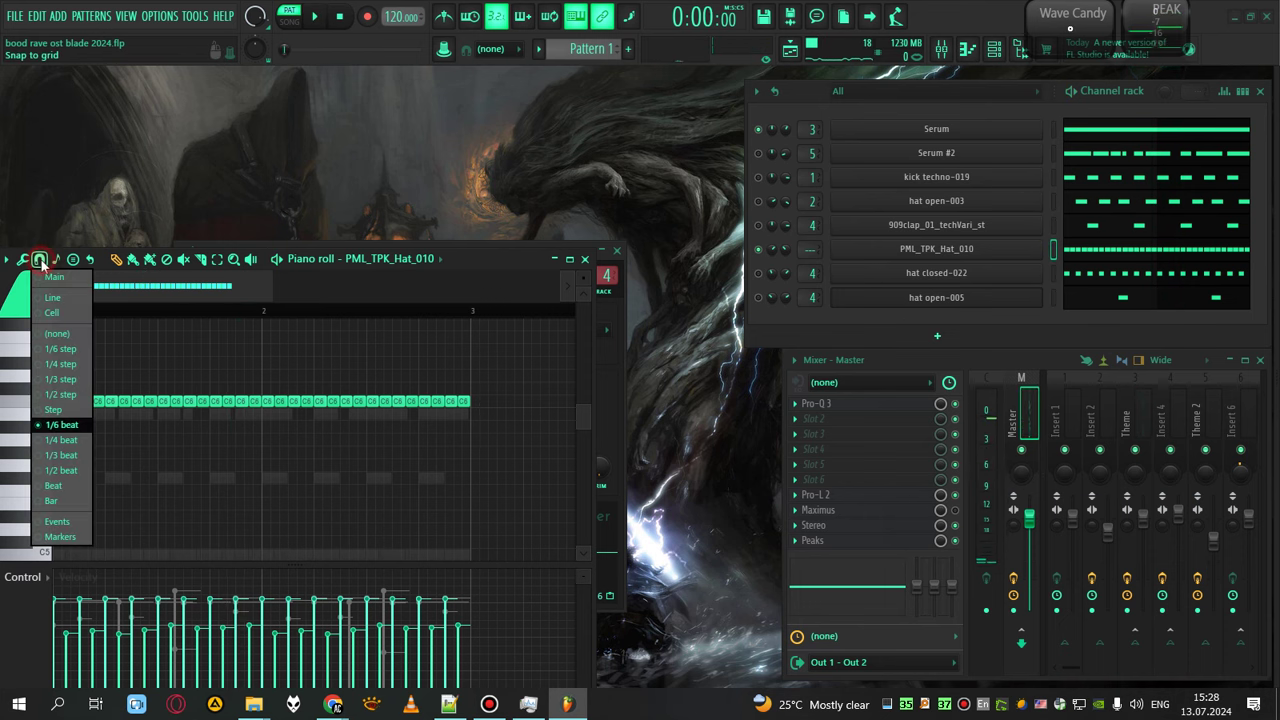
click(62, 440)
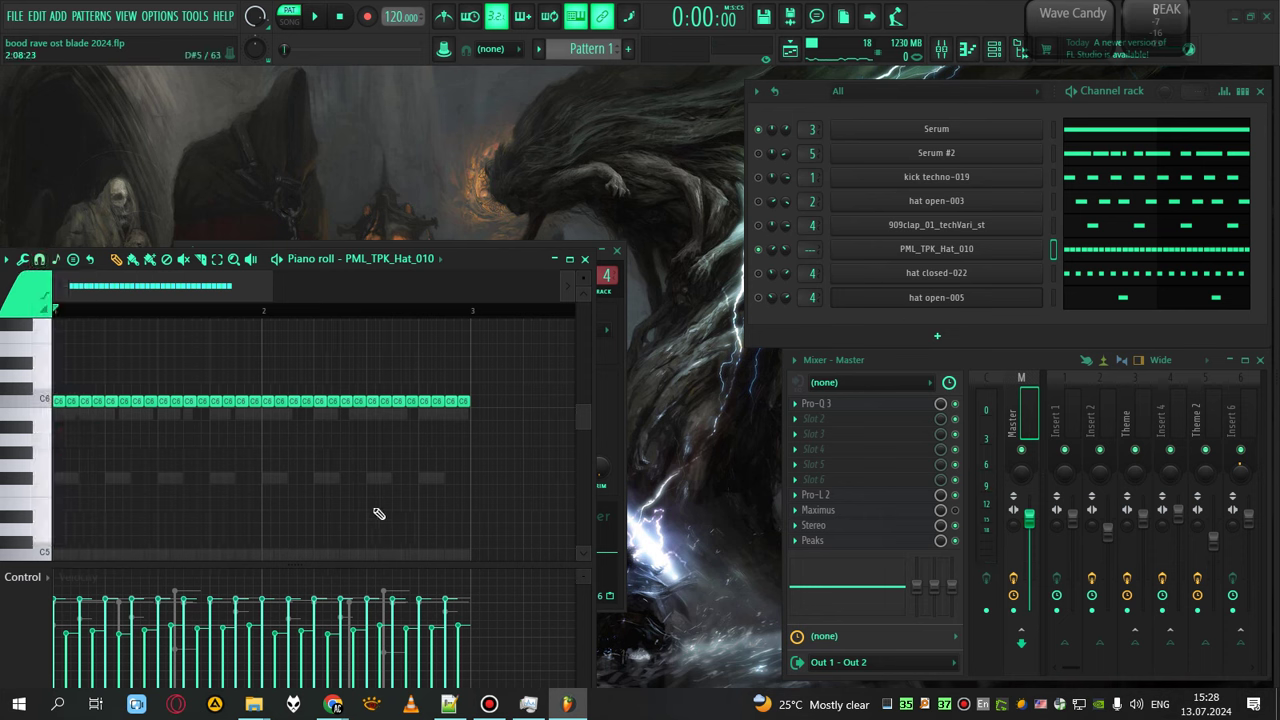
key(space)
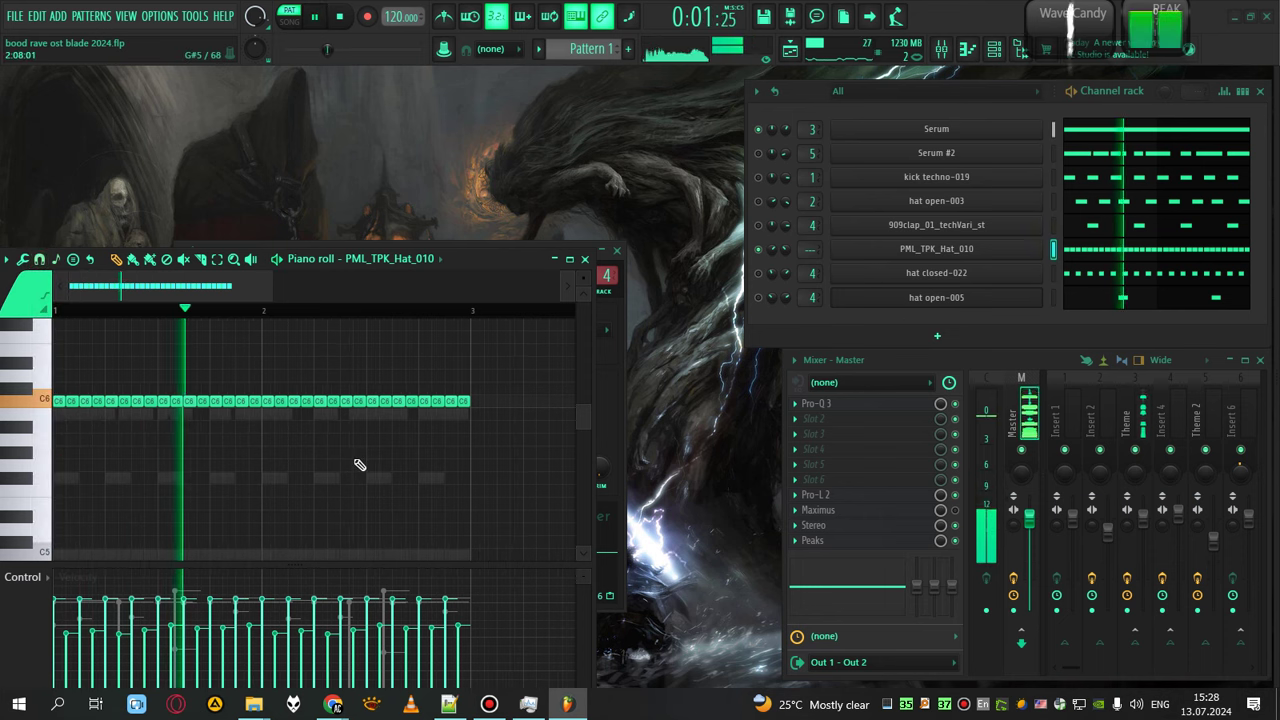
key(space)
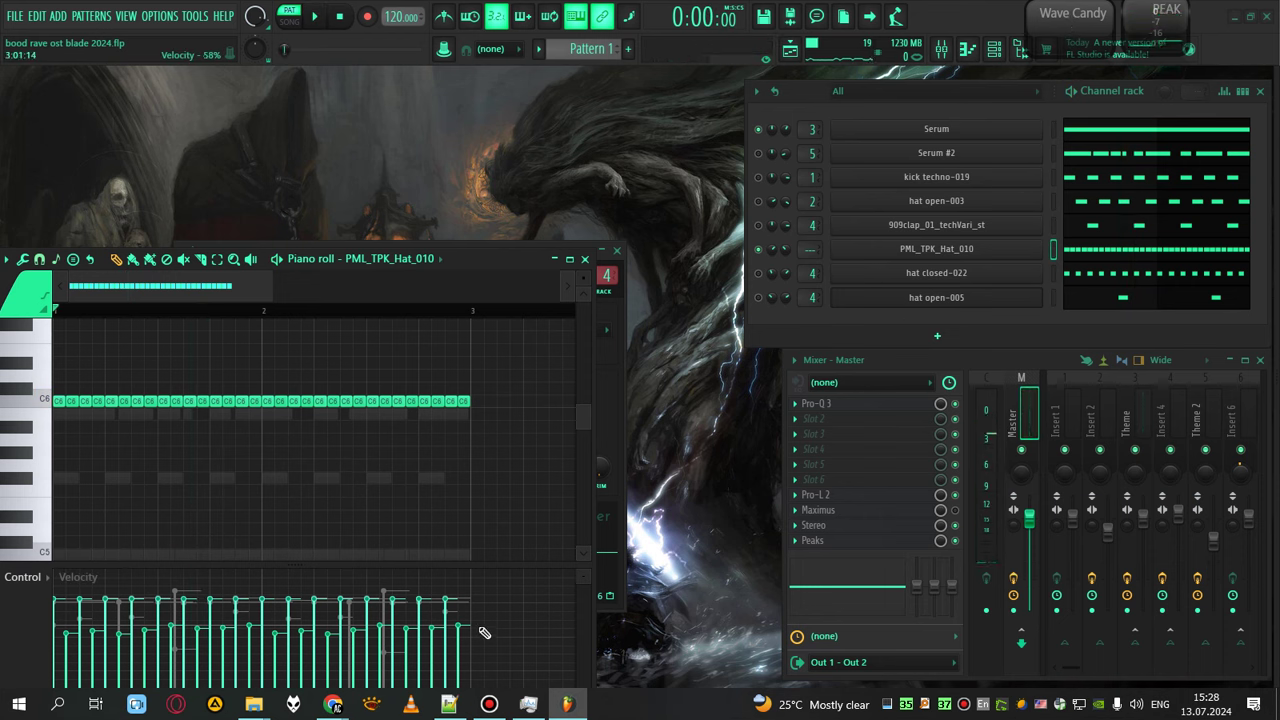
Step: Mute PML_TPK_Hat_010, unmute hat closed-022, and play the closed hat together with Serum
click(758, 250)
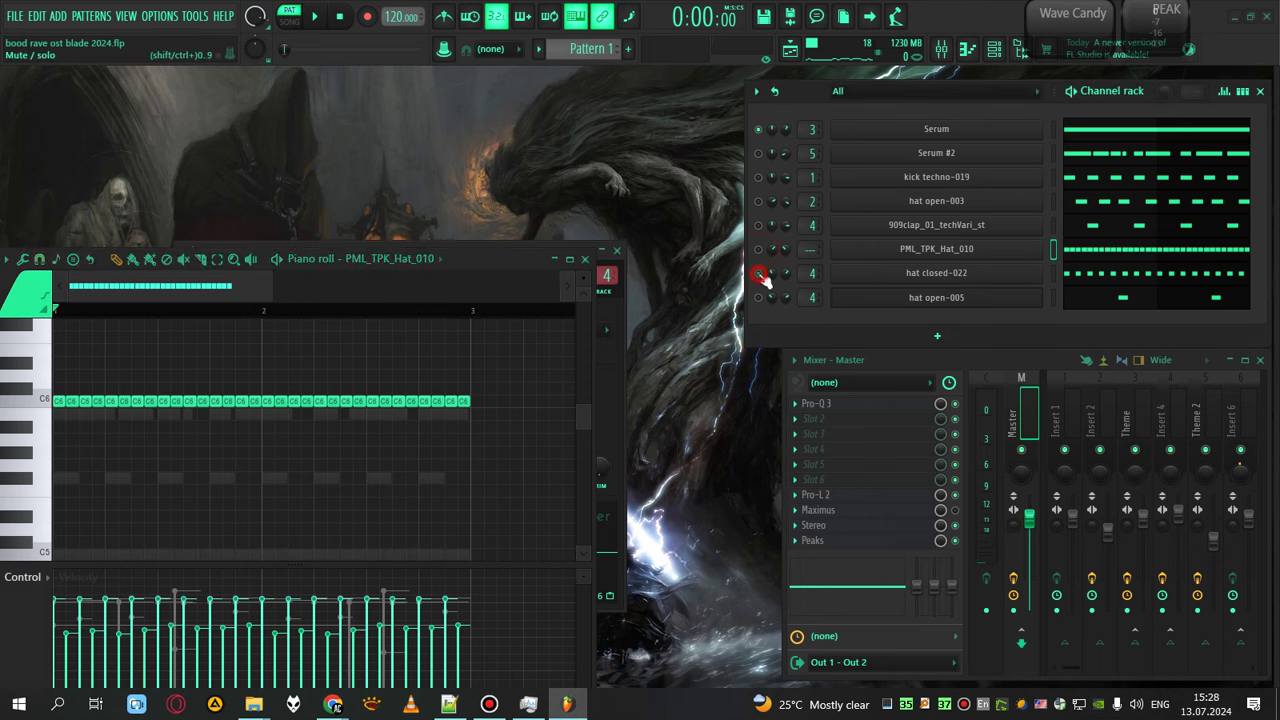
key(space)
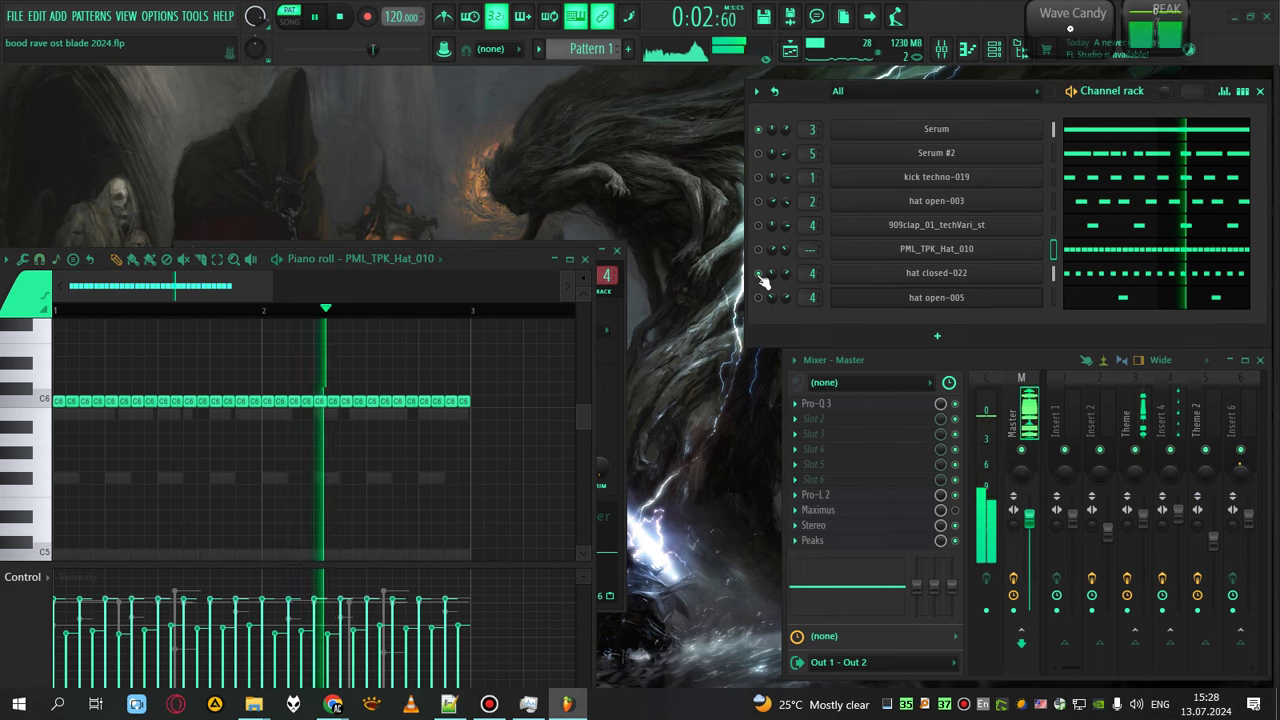
key(space)
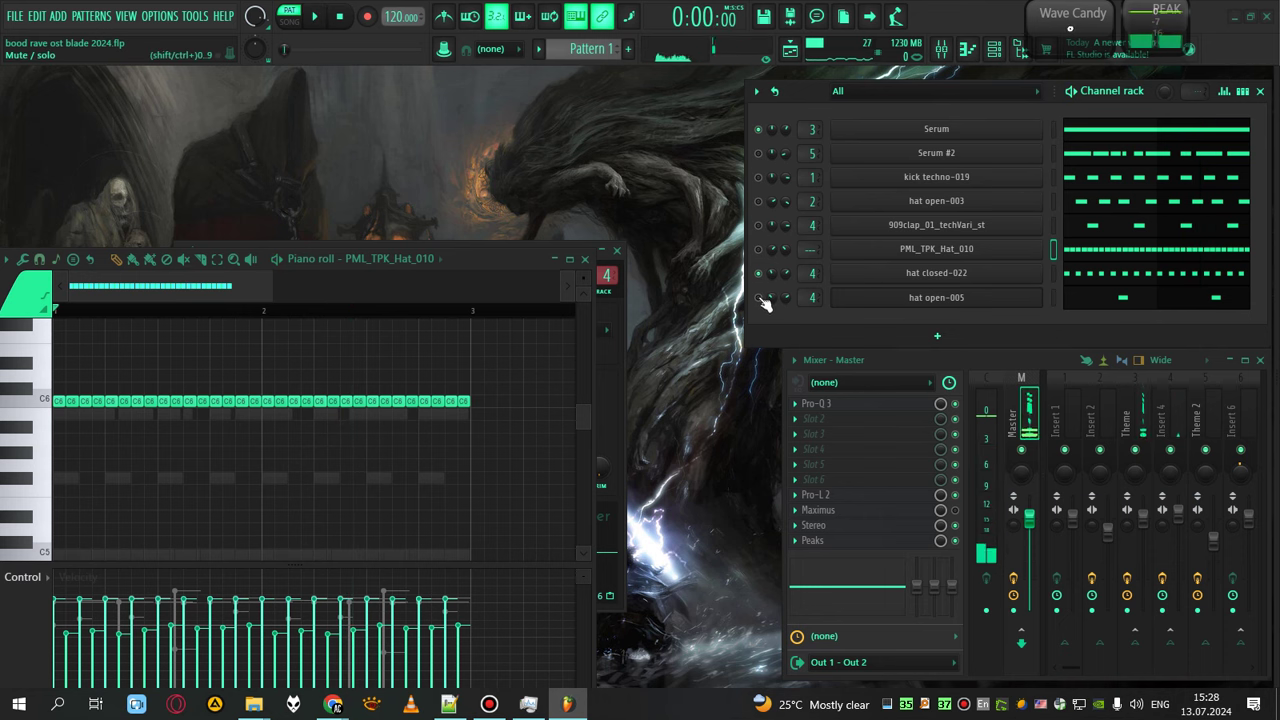
Step: Show the hat open-005 notes in the piano roll and play it with hat closed-022, hat open-003 and Serum
click(1150, 298)
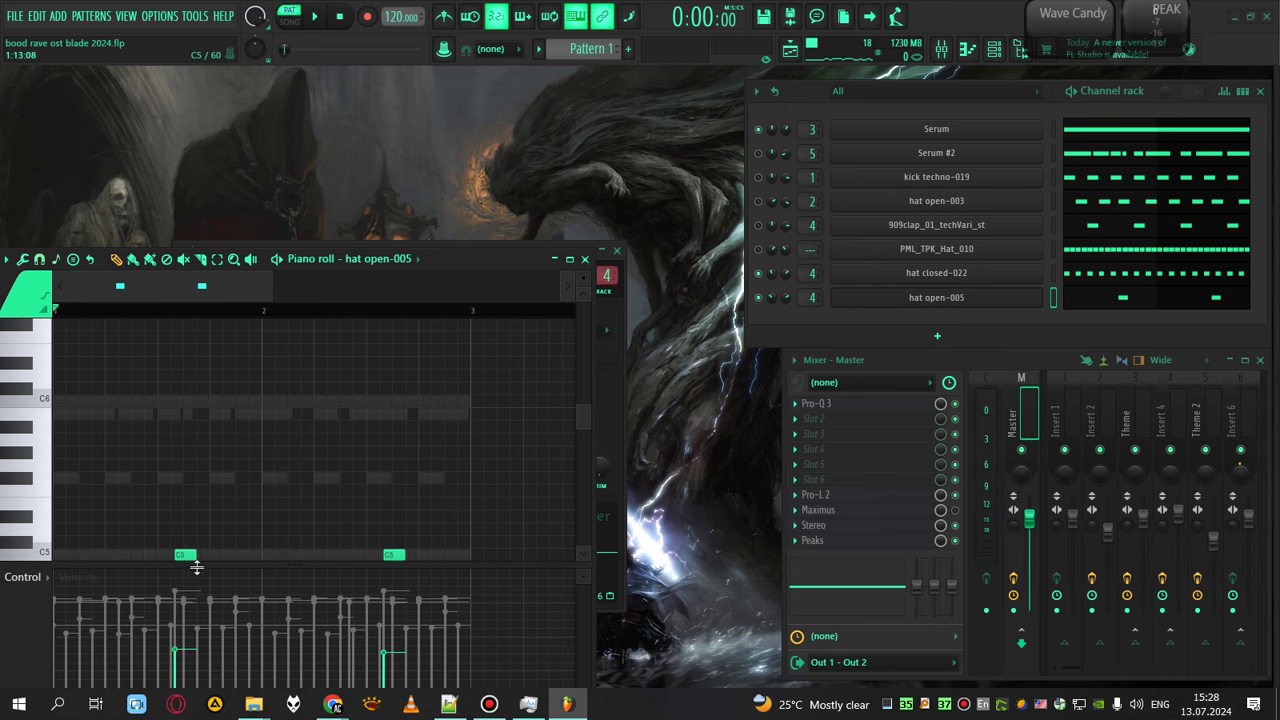
key(space)
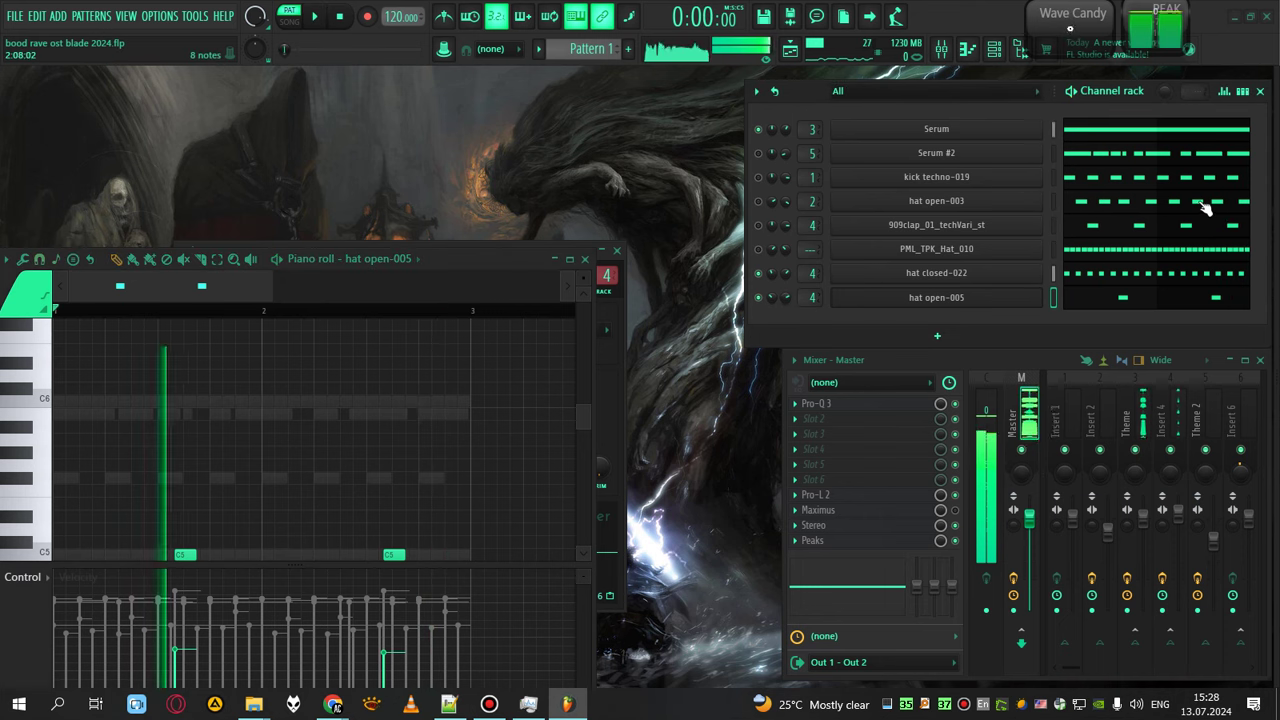
key(space)
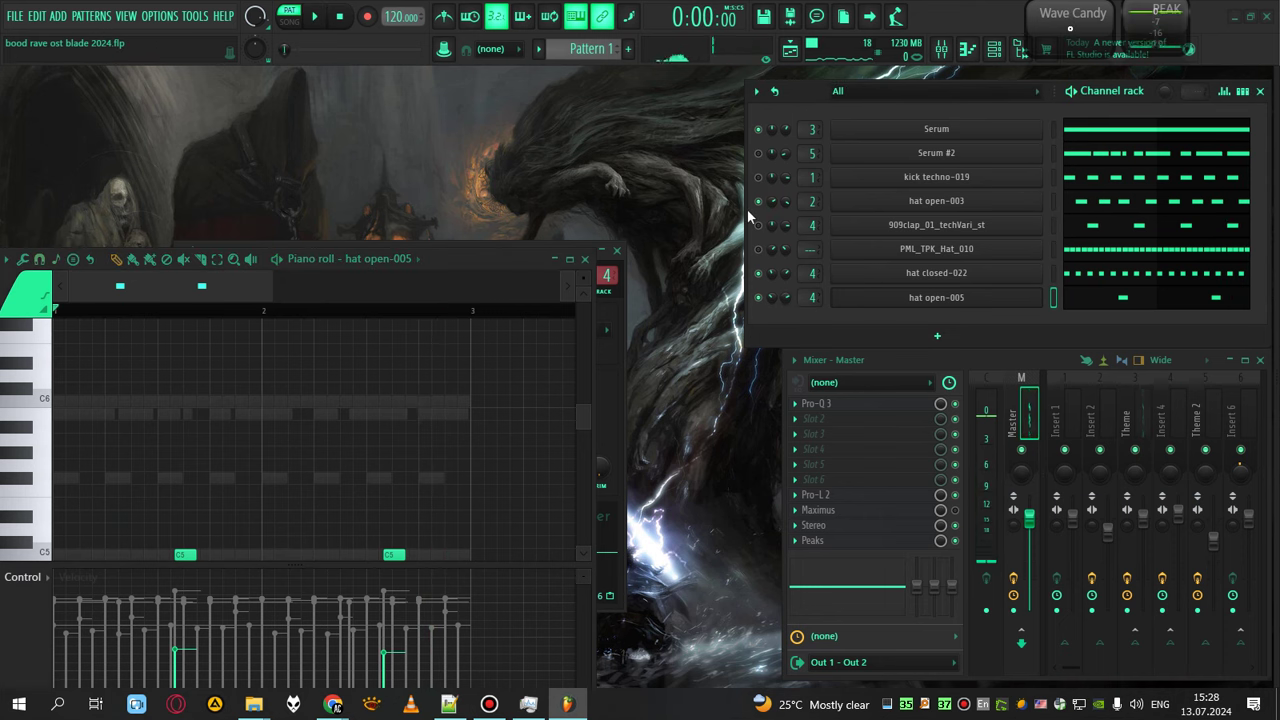
key(space)
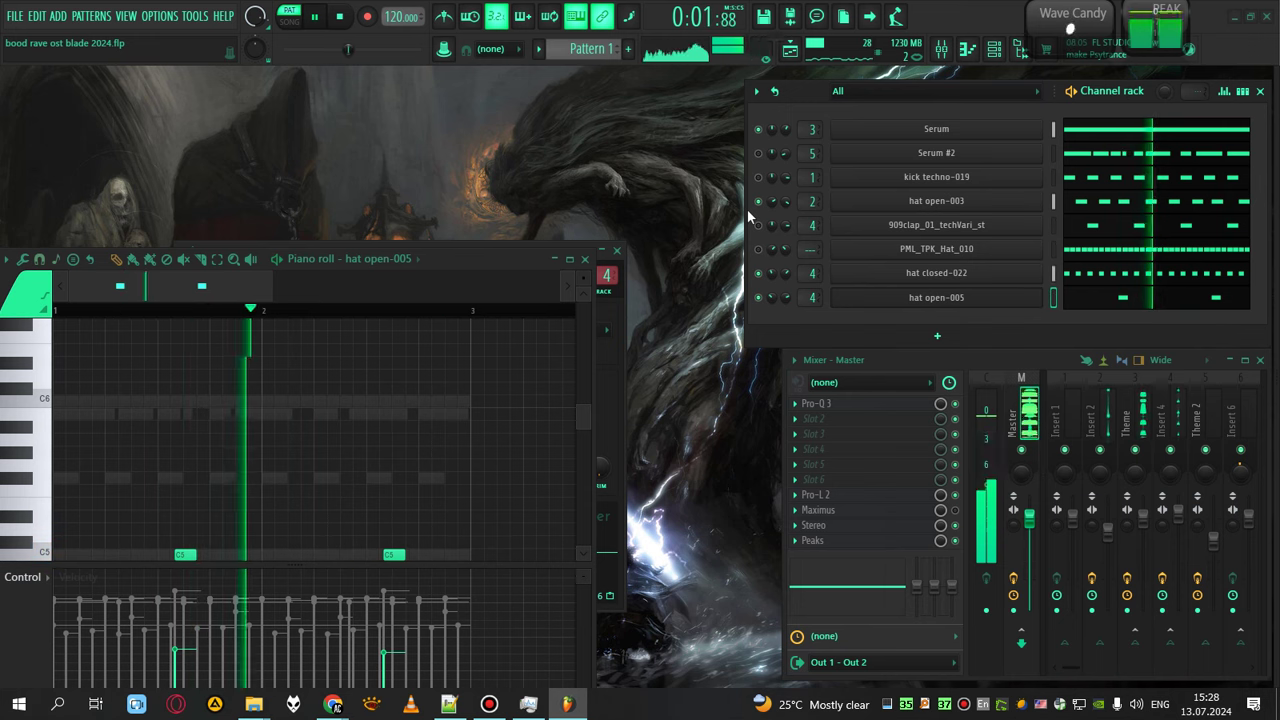
key(space)
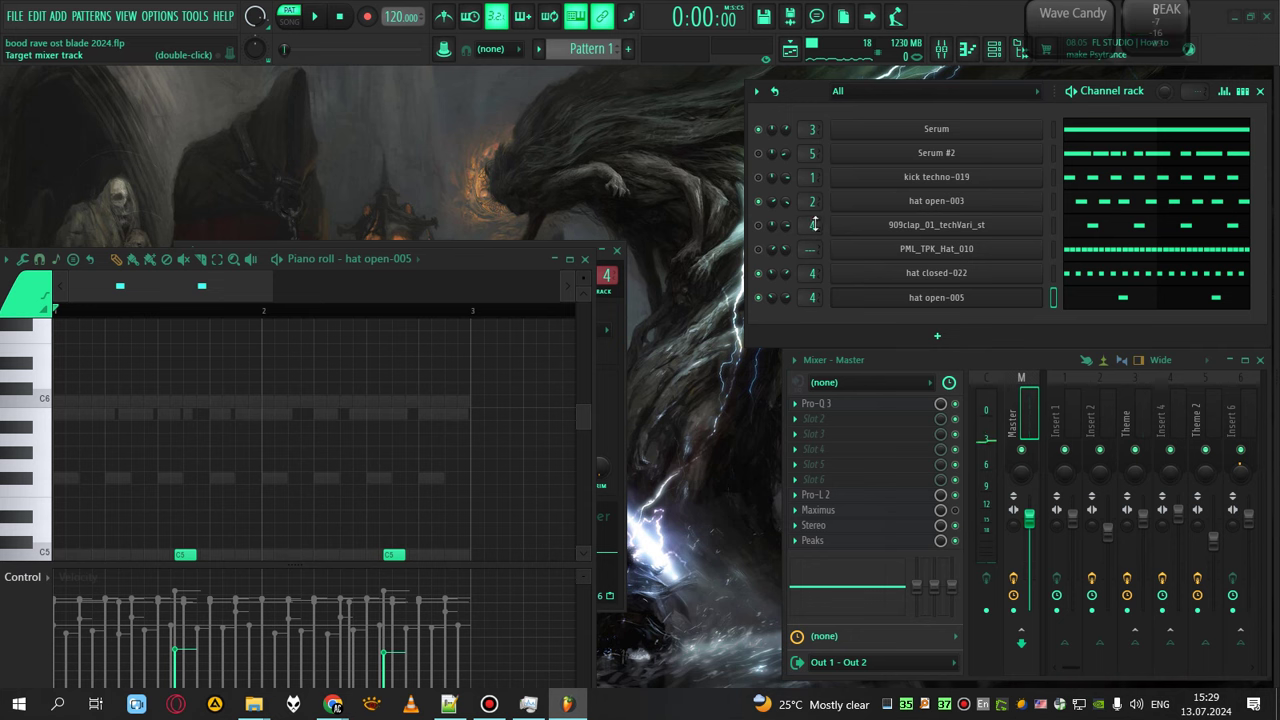
Step: Open ValhallaRoom on the Insert 4 mixer track to examine its reverb settings, and close it
click(1160, 403)
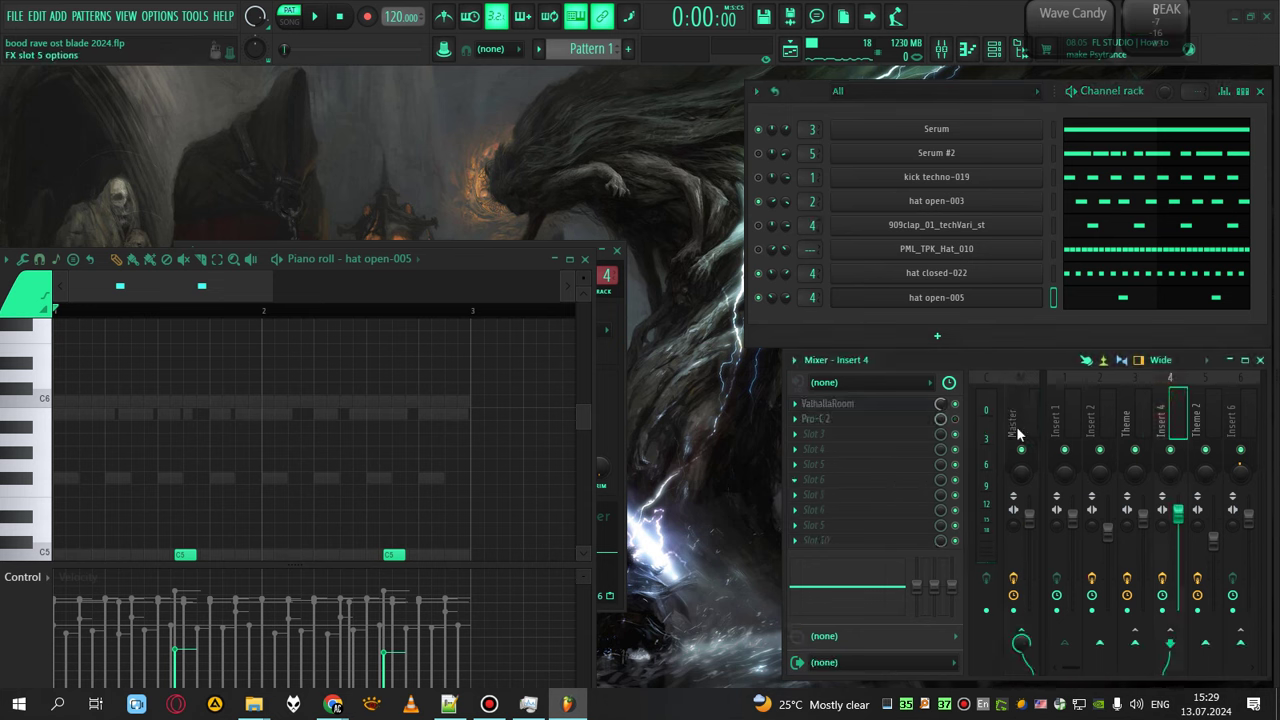
click(910, 404)
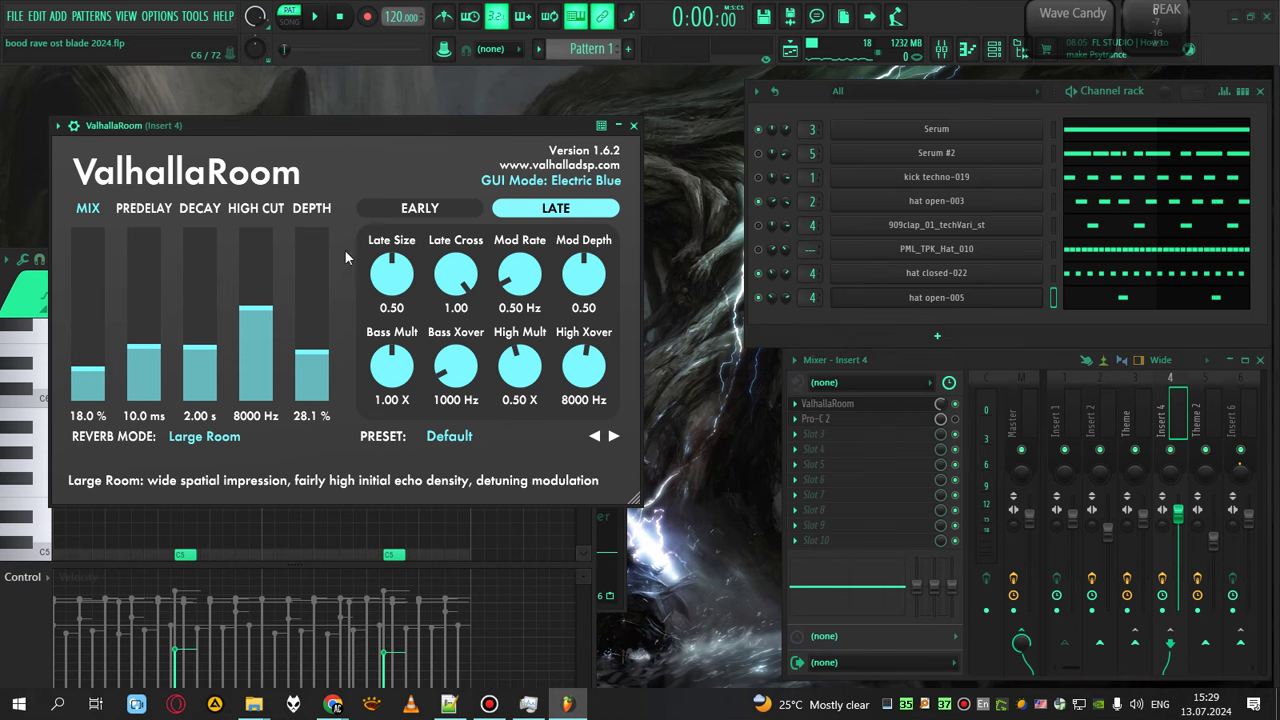
click(633, 126)
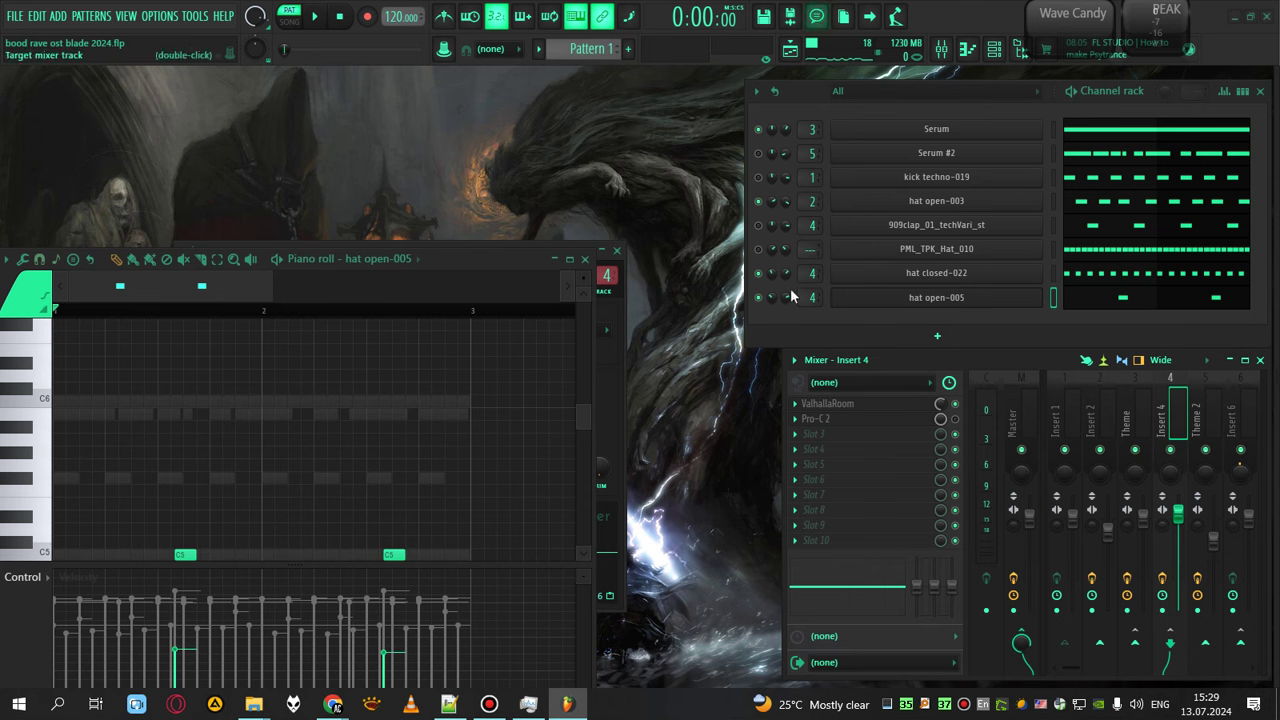
Step: Solo the Serum #2 channel and open its plugin window, moving it clear of the channel rack
right_click(759, 201)
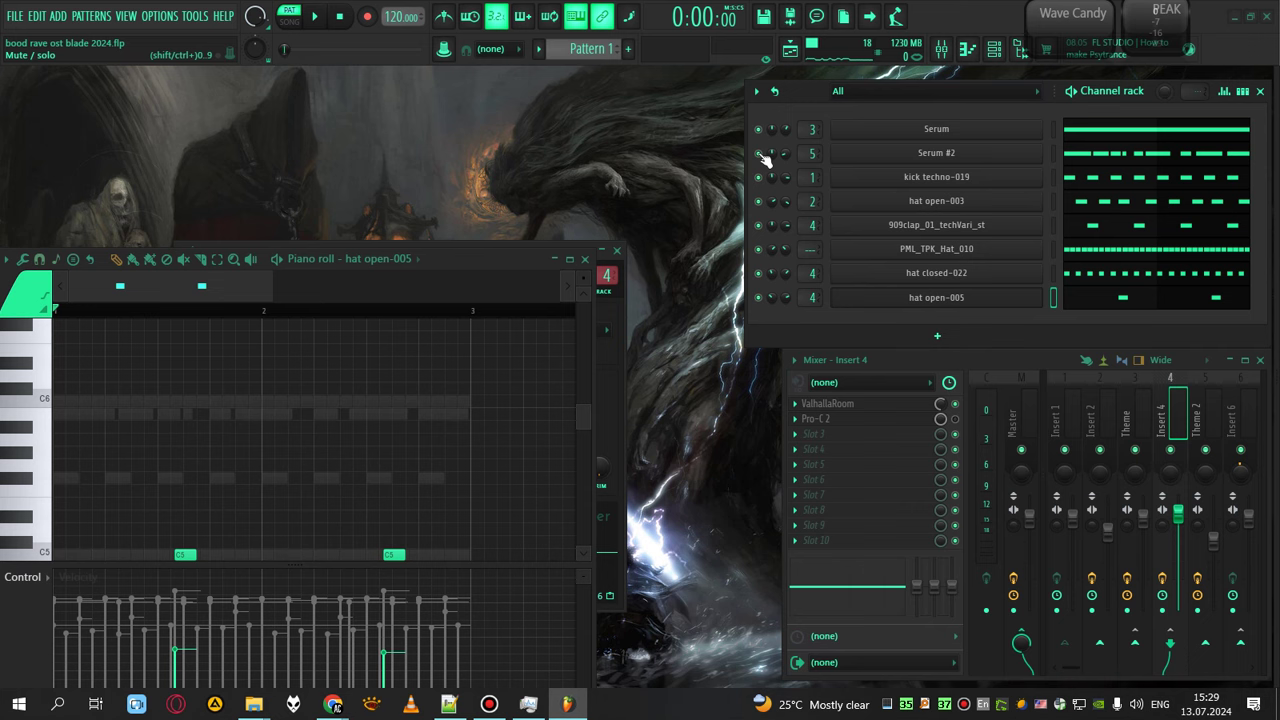
click(759, 154)
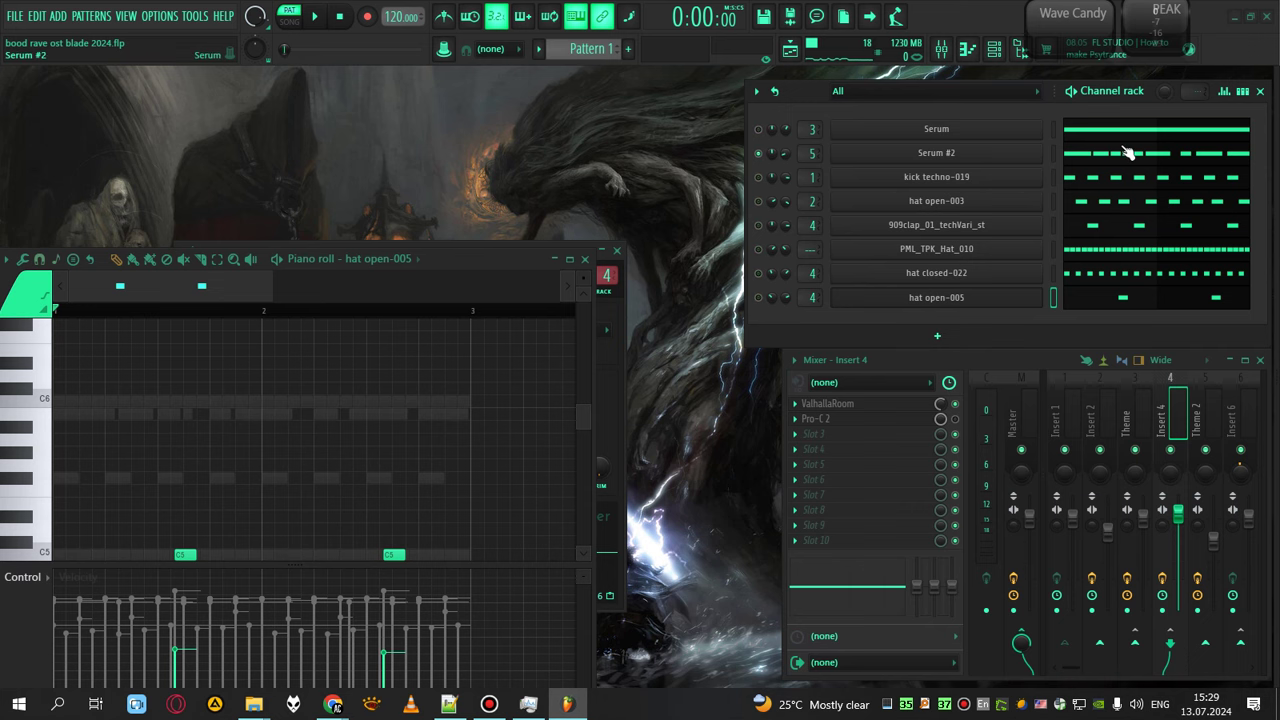
click(970, 154)
drag(703, 131, 659, 100)
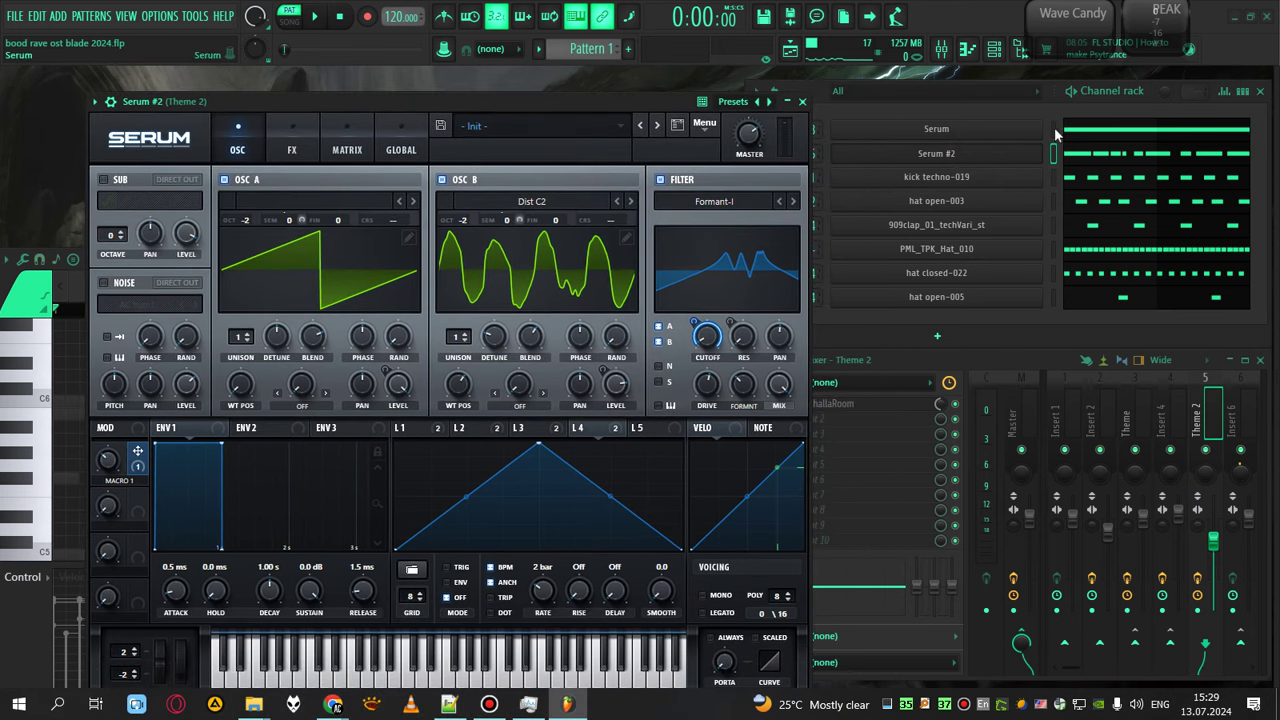
Step: Solo the Serum channel, play the main theme for comparison, and switch the active channel back to Serum #2
click(1052, 129)
click(759, 129)
key(space)
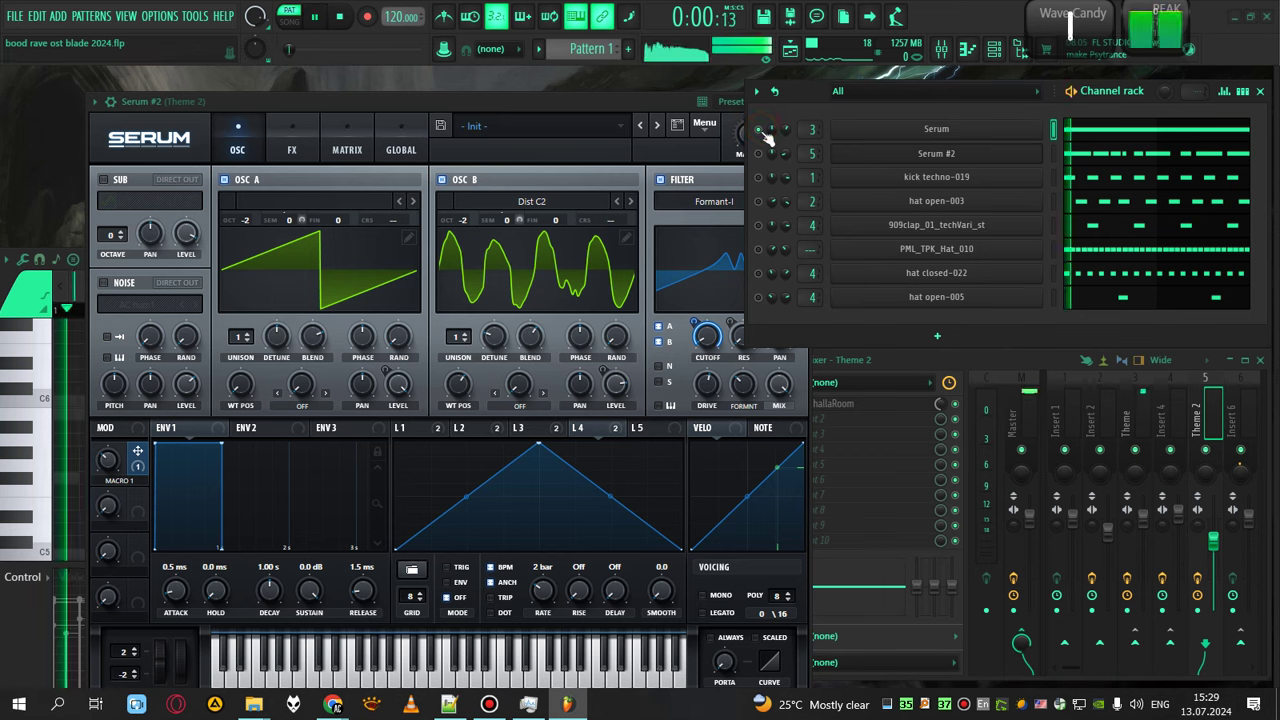
click(758, 153)
key(space)
Step: Show the Serum #2 notes in the piano roll, reposition its window, and play the second theme alone
click(968, 153)
click(972, 154)
click(1107, 154)
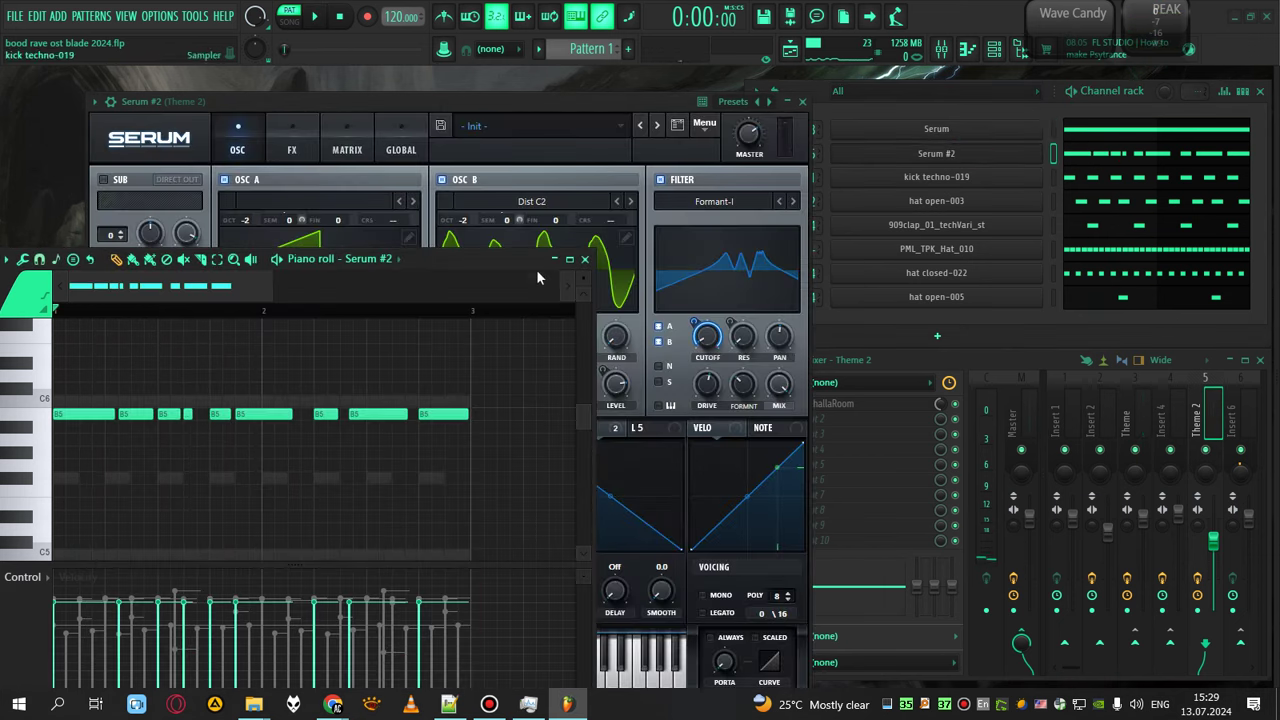
drag(536, 269, 906, 164)
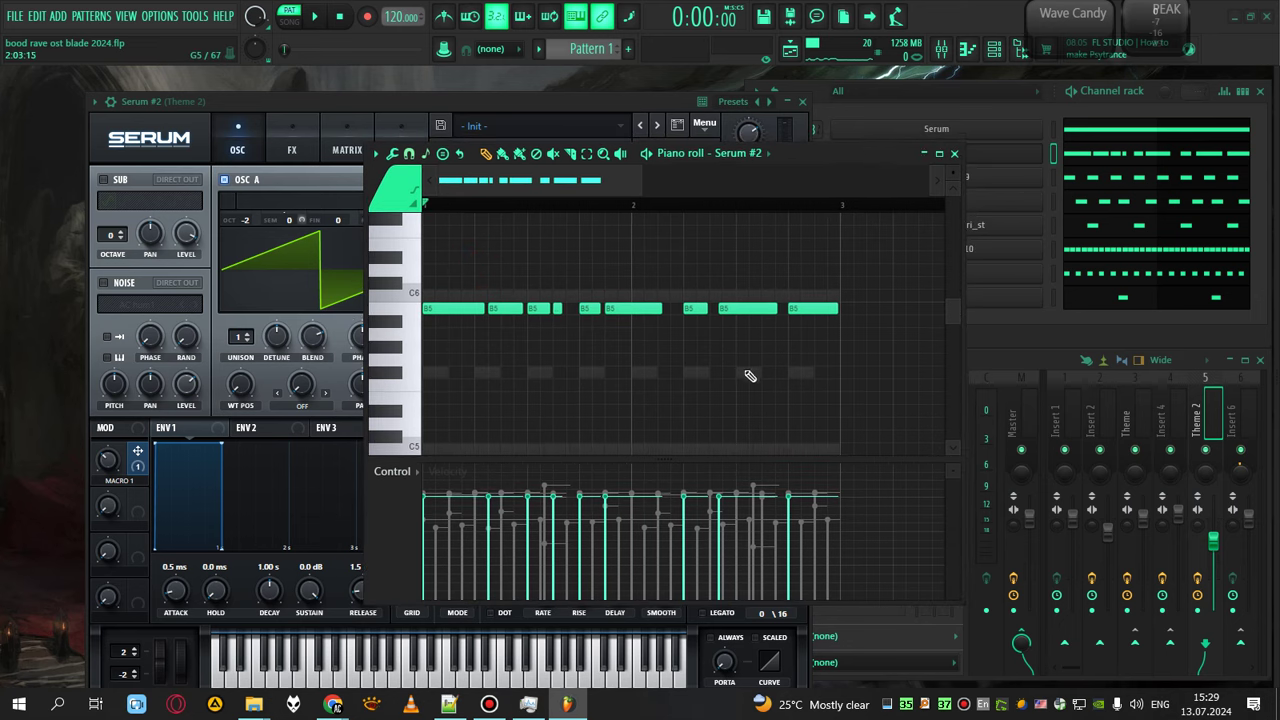
key(space)
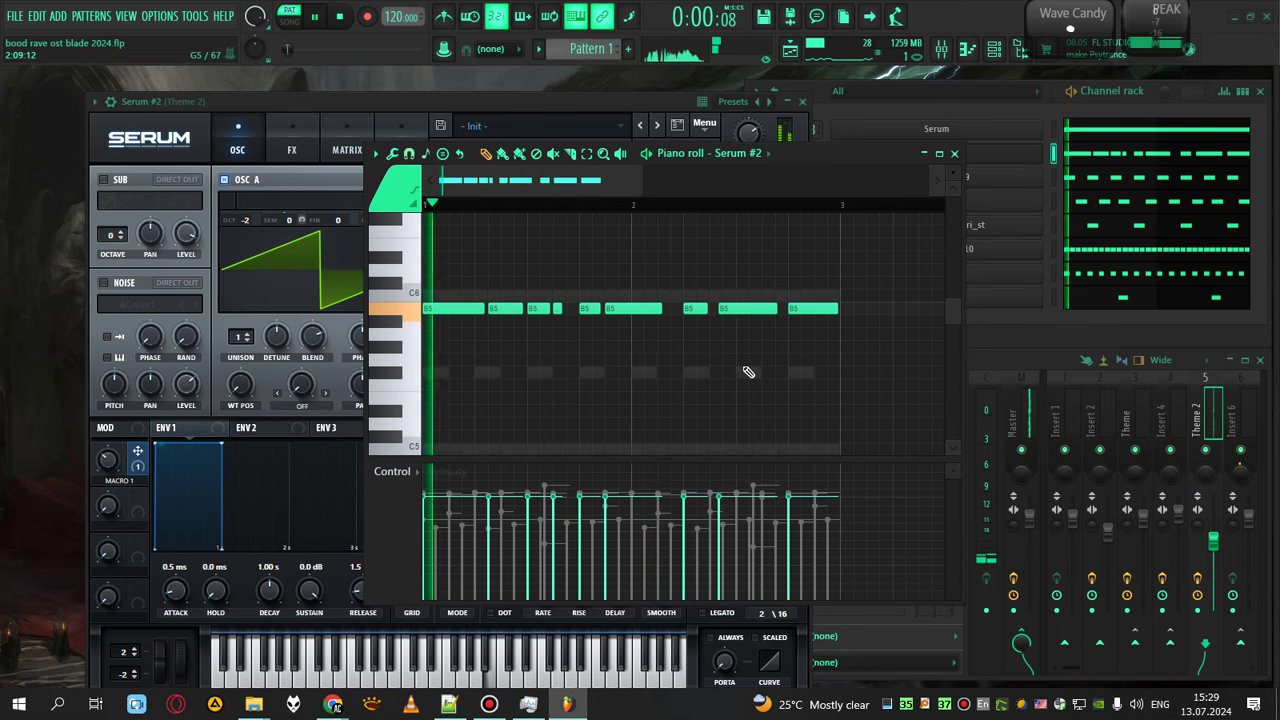
key(space)
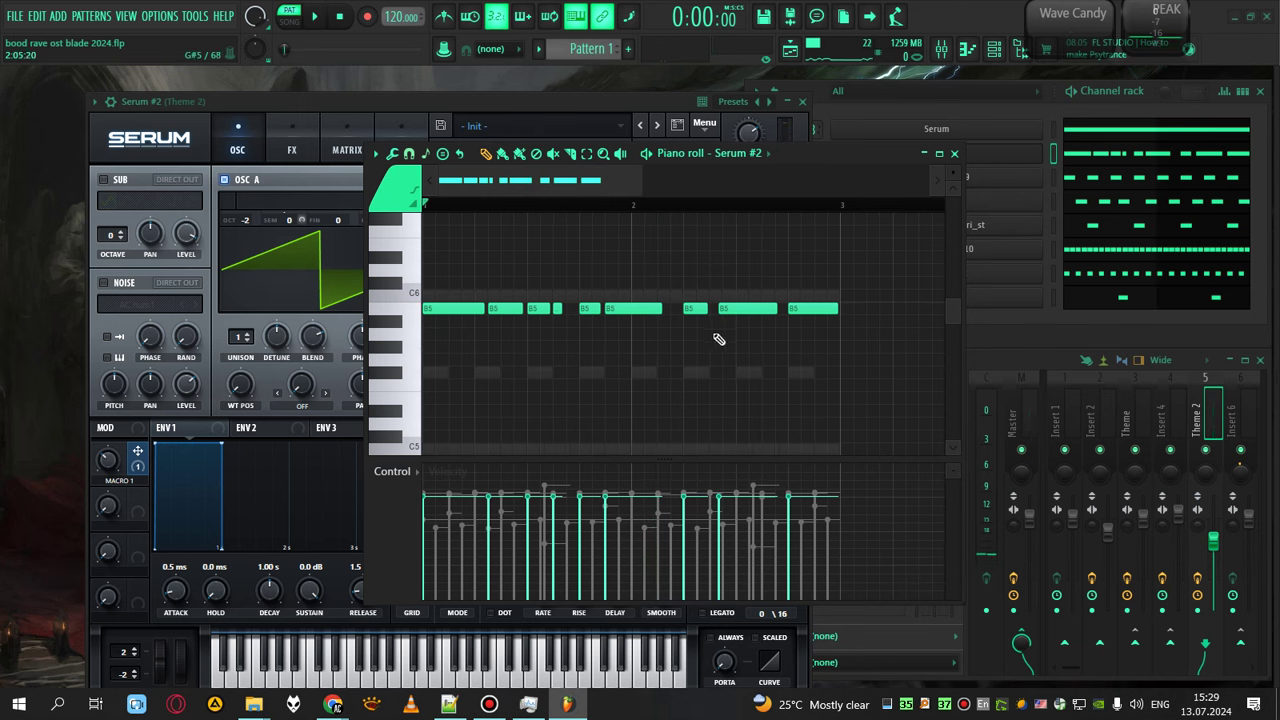
drag(828, 157, 898, 247)
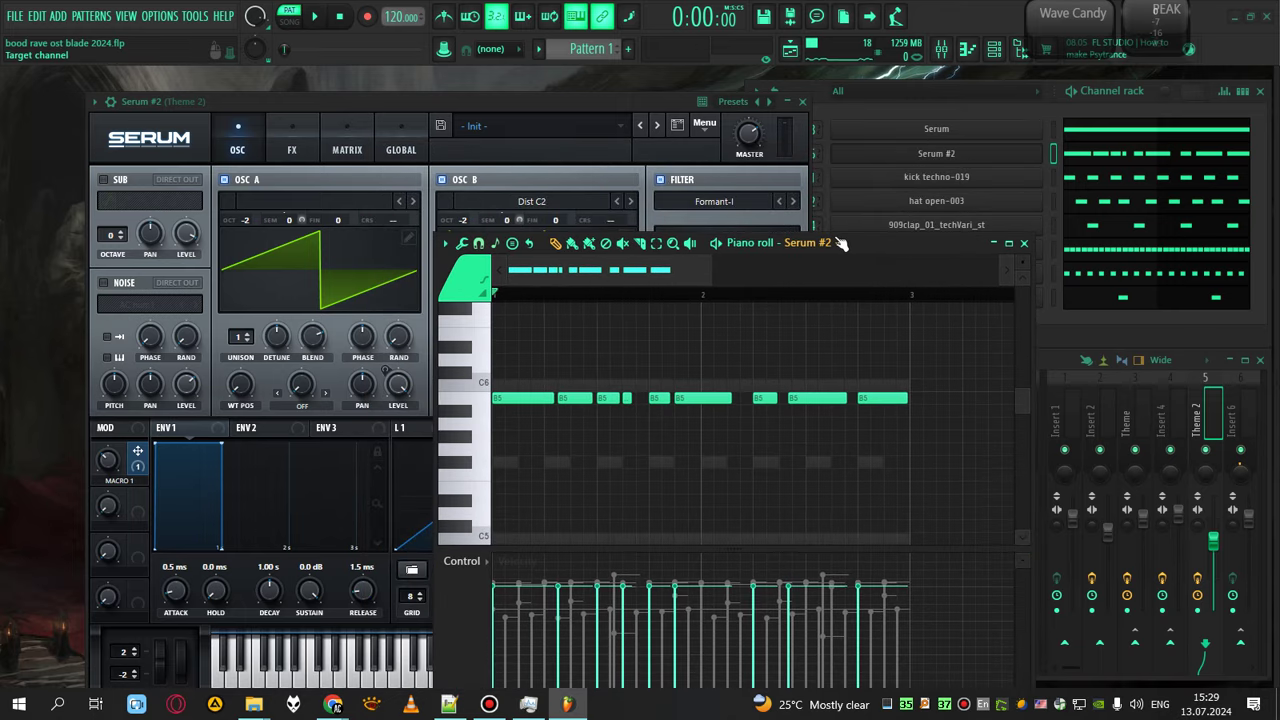
key(space)
key(space)
Step: Bring the Serum #2 plugin forward to examine its oscillators and filter, close it, and return to the channel rack
click(643, 105)
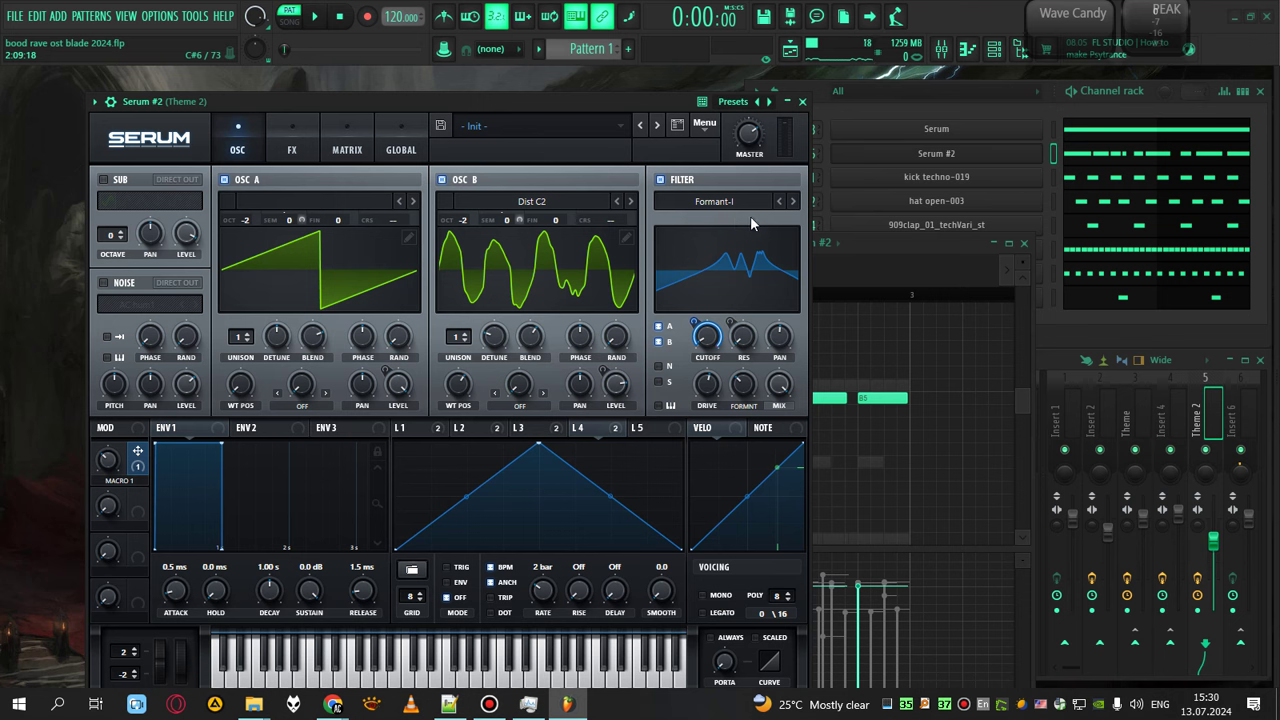
click(805, 103)
click(808, 90)
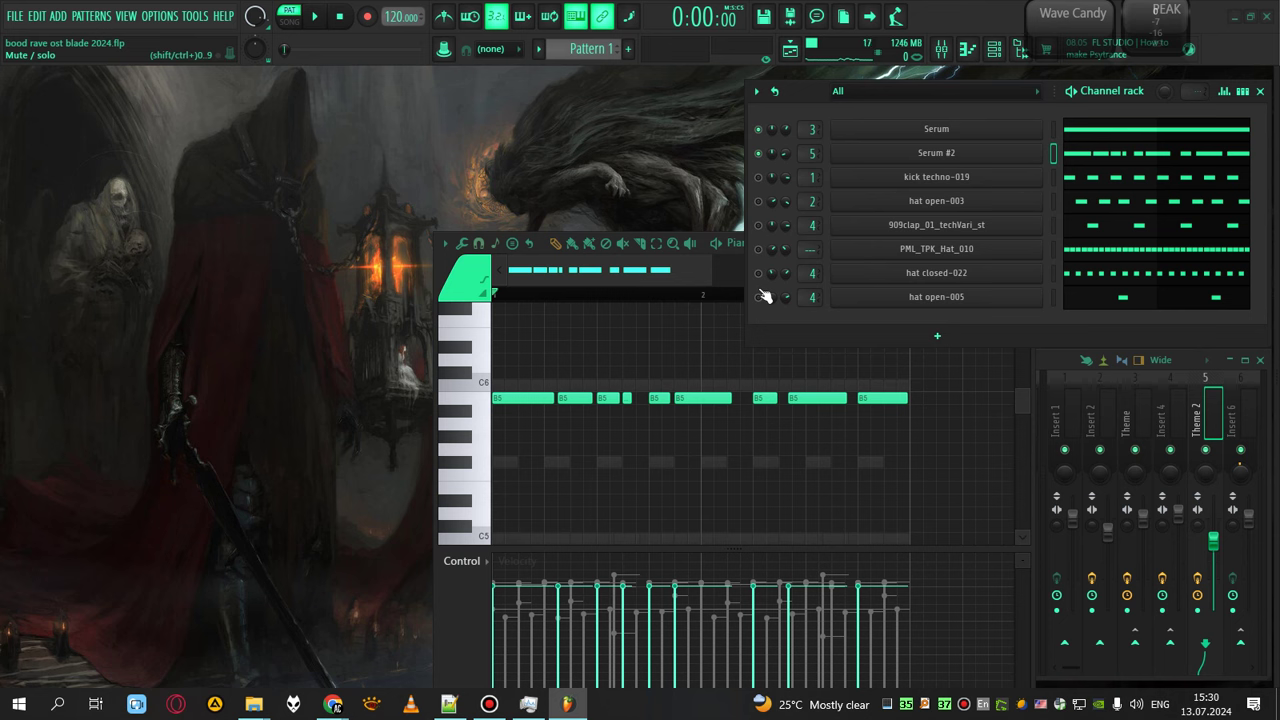
Step: Open Pro-Q 3 on the Master track and move its window to examine the EQ curve
click(1063, 360)
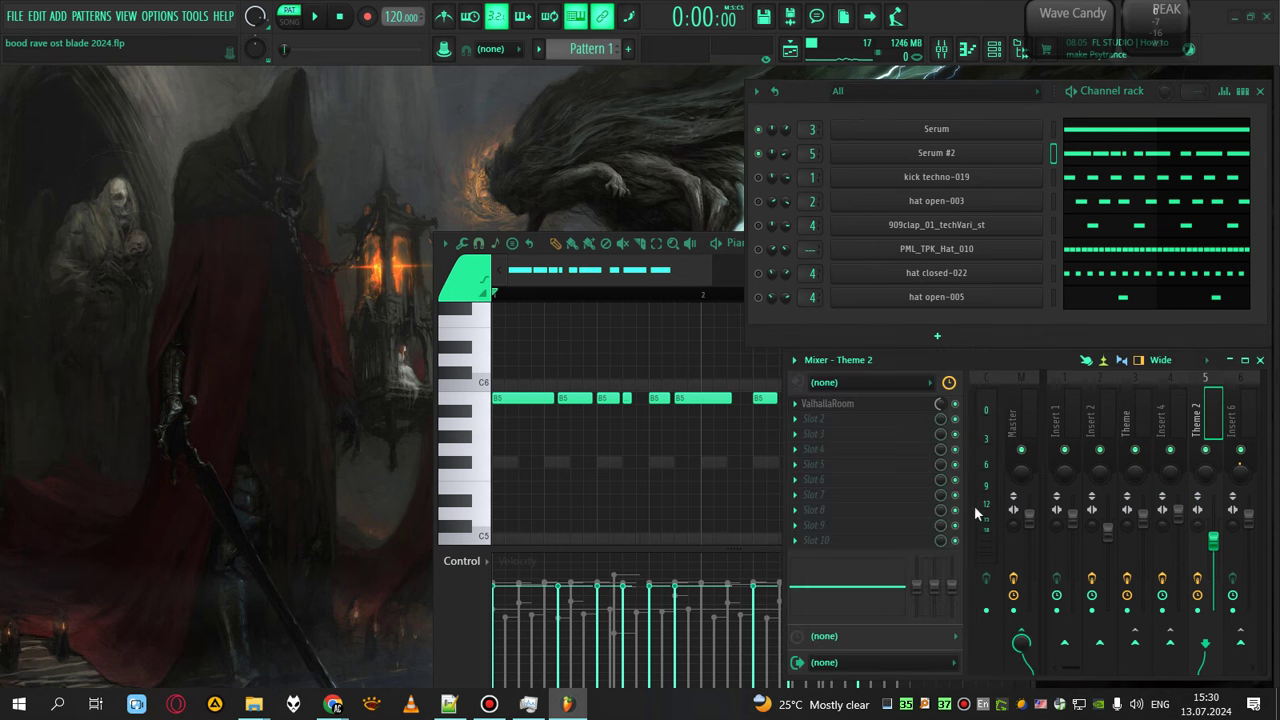
click(1012, 404)
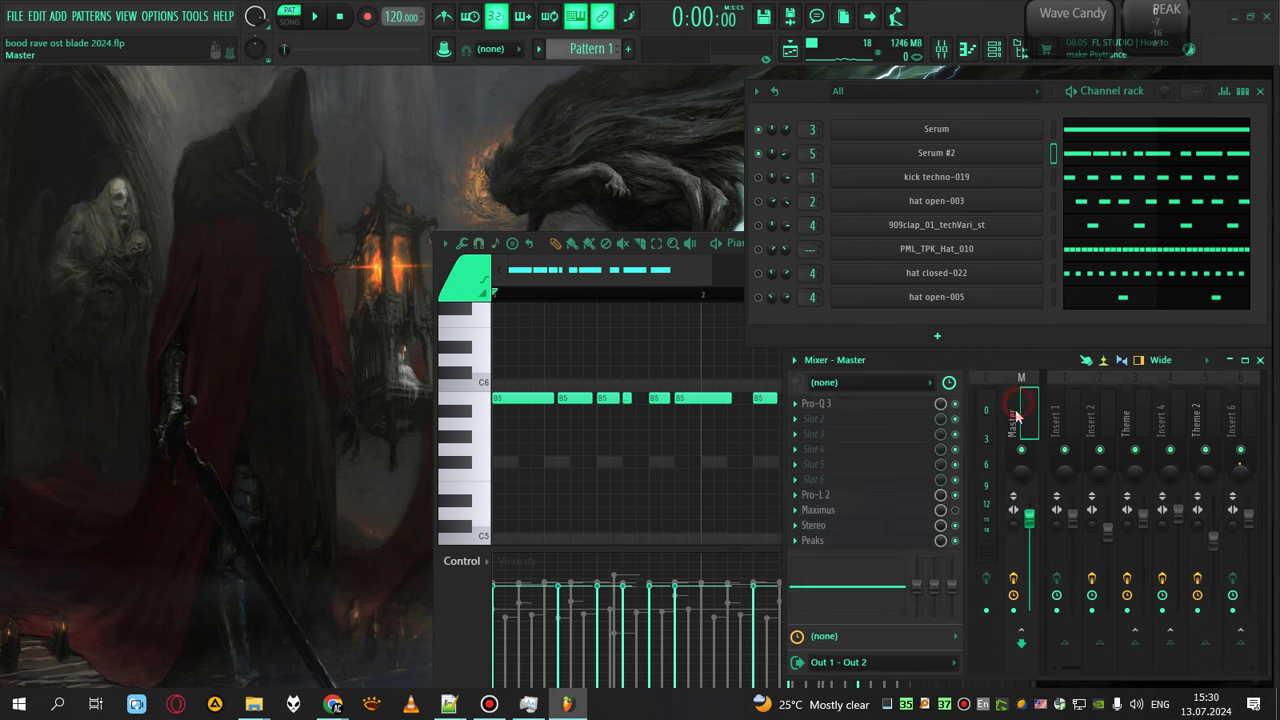
click(879, 401)
drag(739, 154, 836, 225)
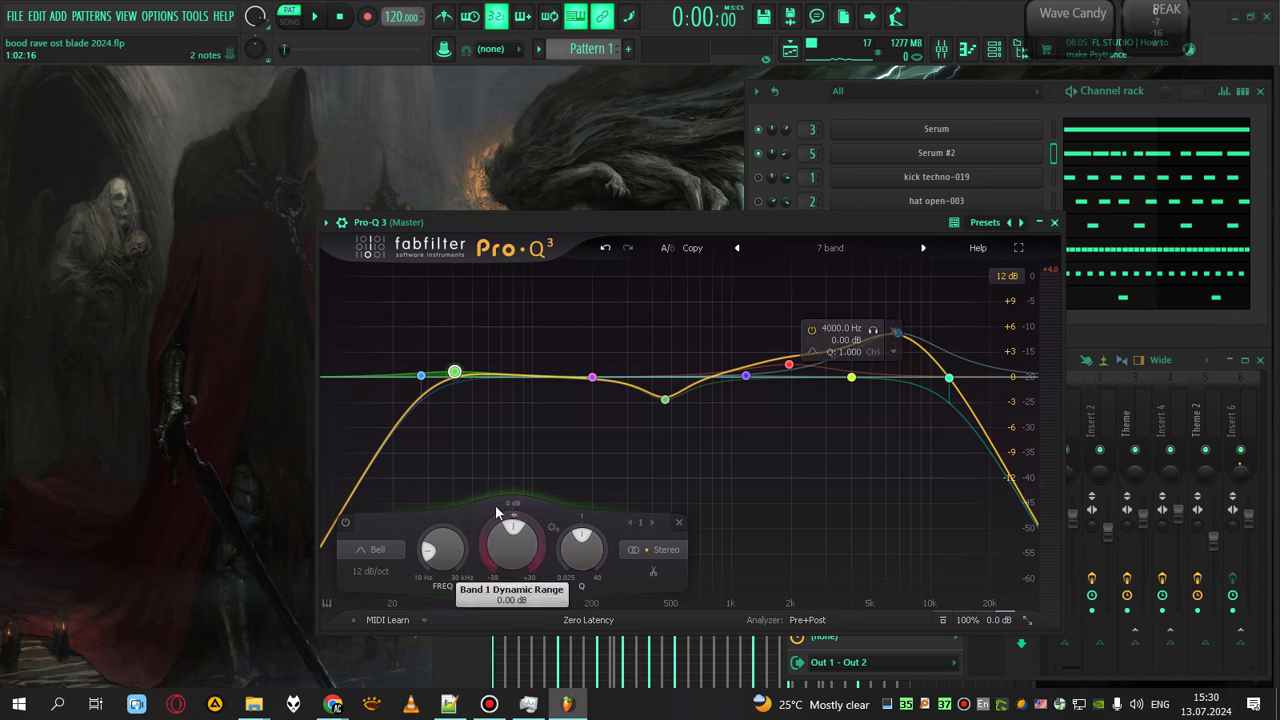
Step: Examine the Pro-Q 3 curve and close it, then open Pro-L 2 from the Master track and move it aside
mouse_move(666, 400)
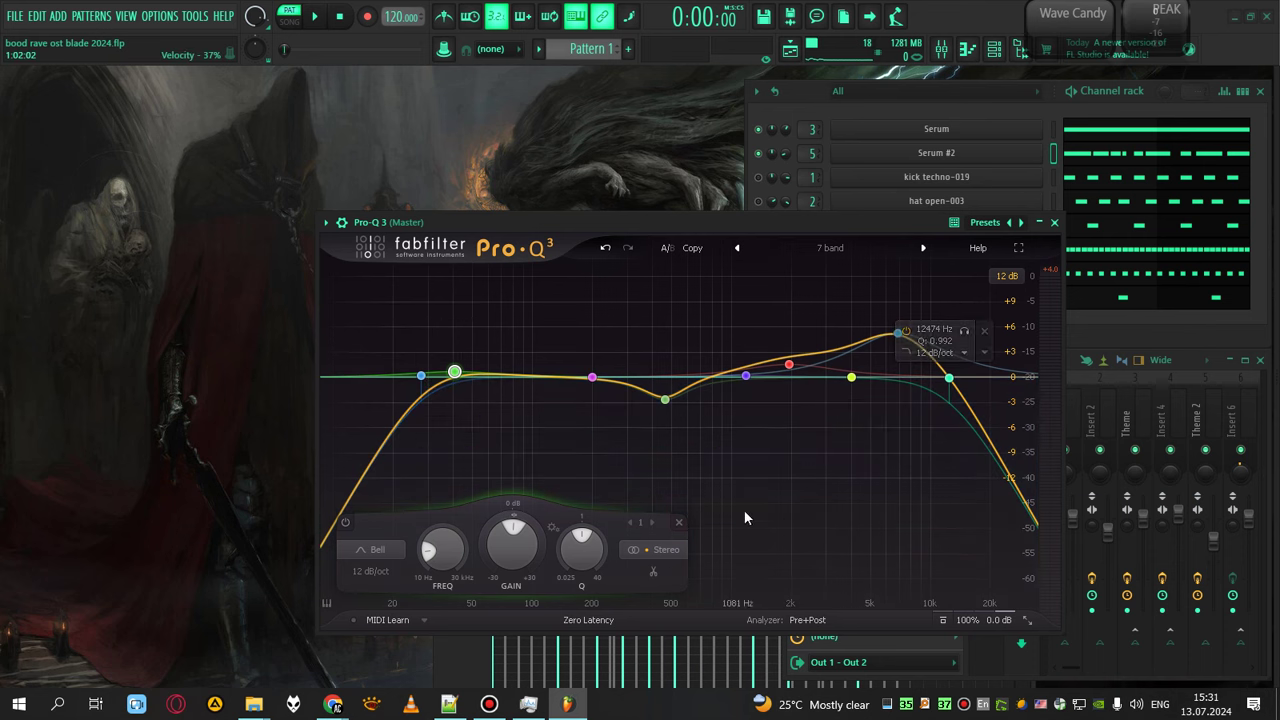
drag(920, 221, 797, 238)
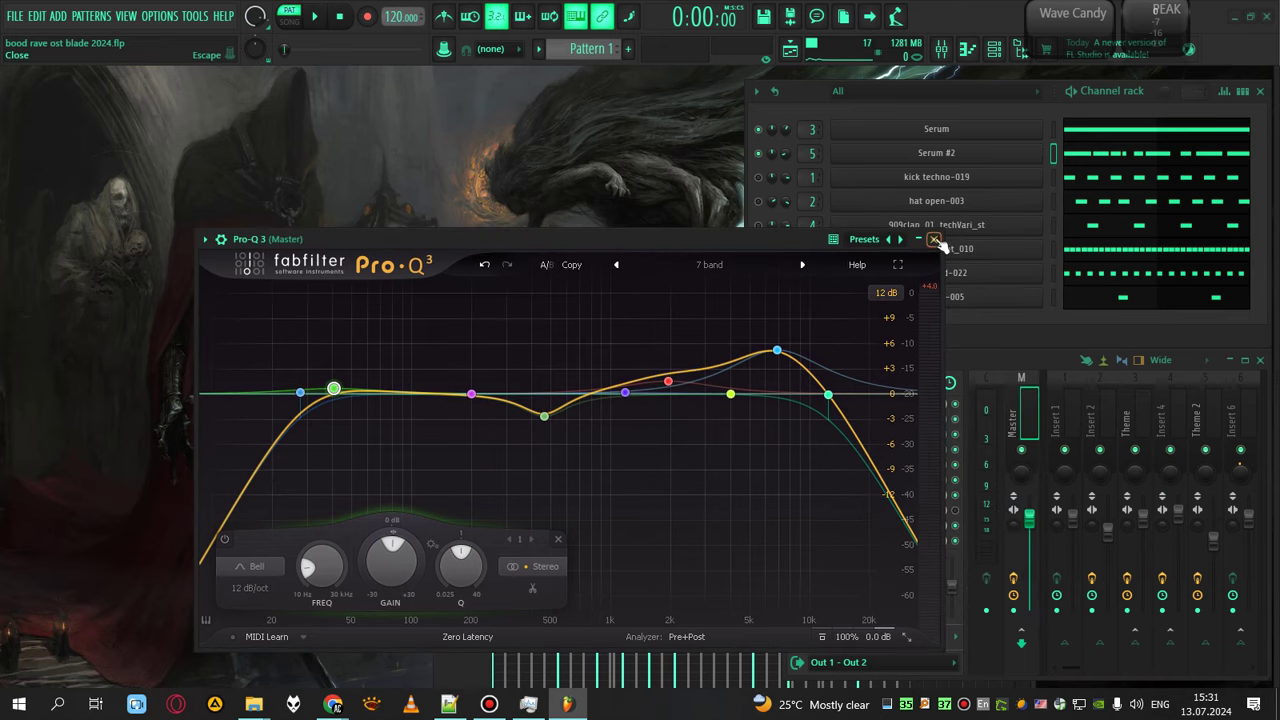
click(932, 239)
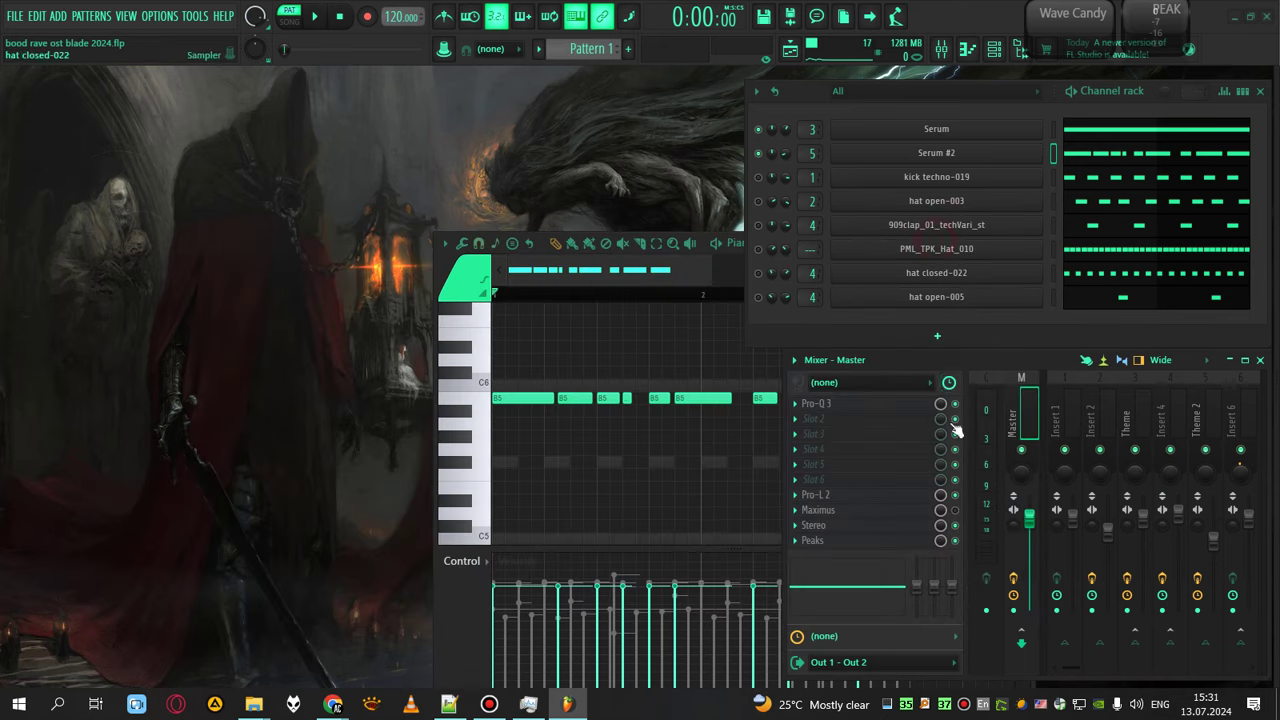
click(865, 497)
drag(888, 293, 56, 281)
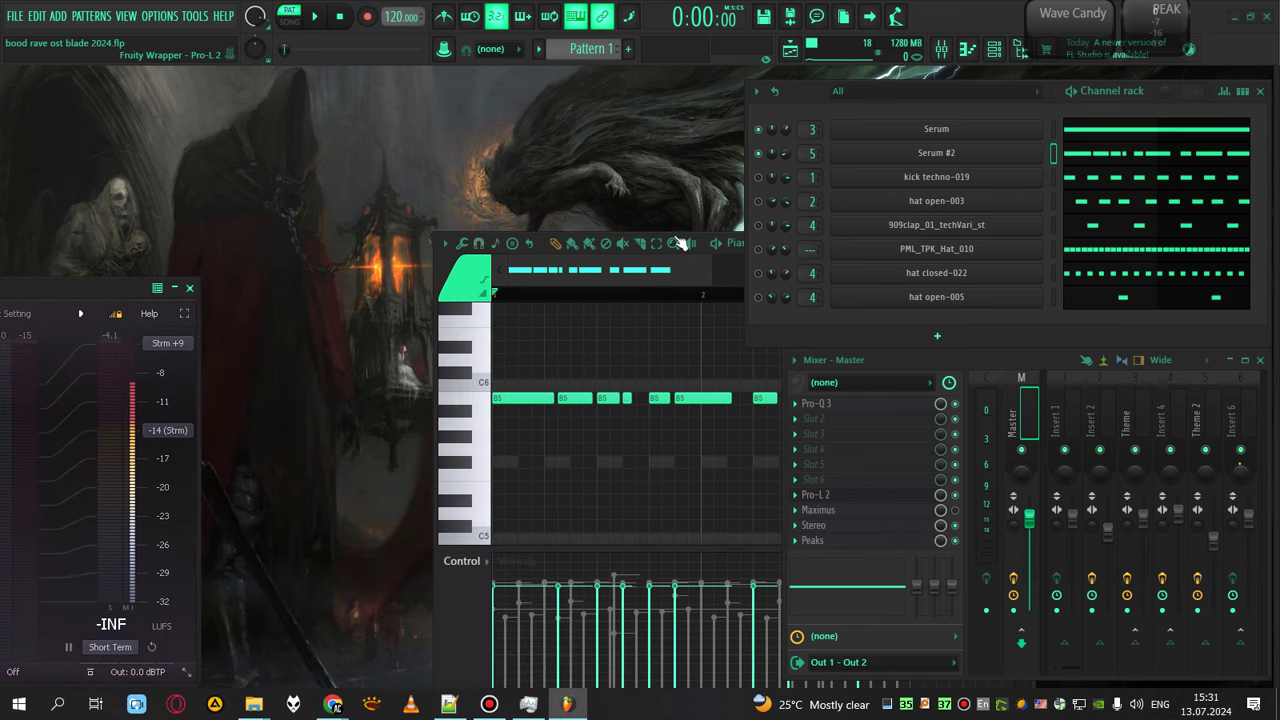
Step: Reposition the piano roll, show the main Serum channel's notes in it, and move the mixer window slightly clear of the channel rack
click(742, 243)
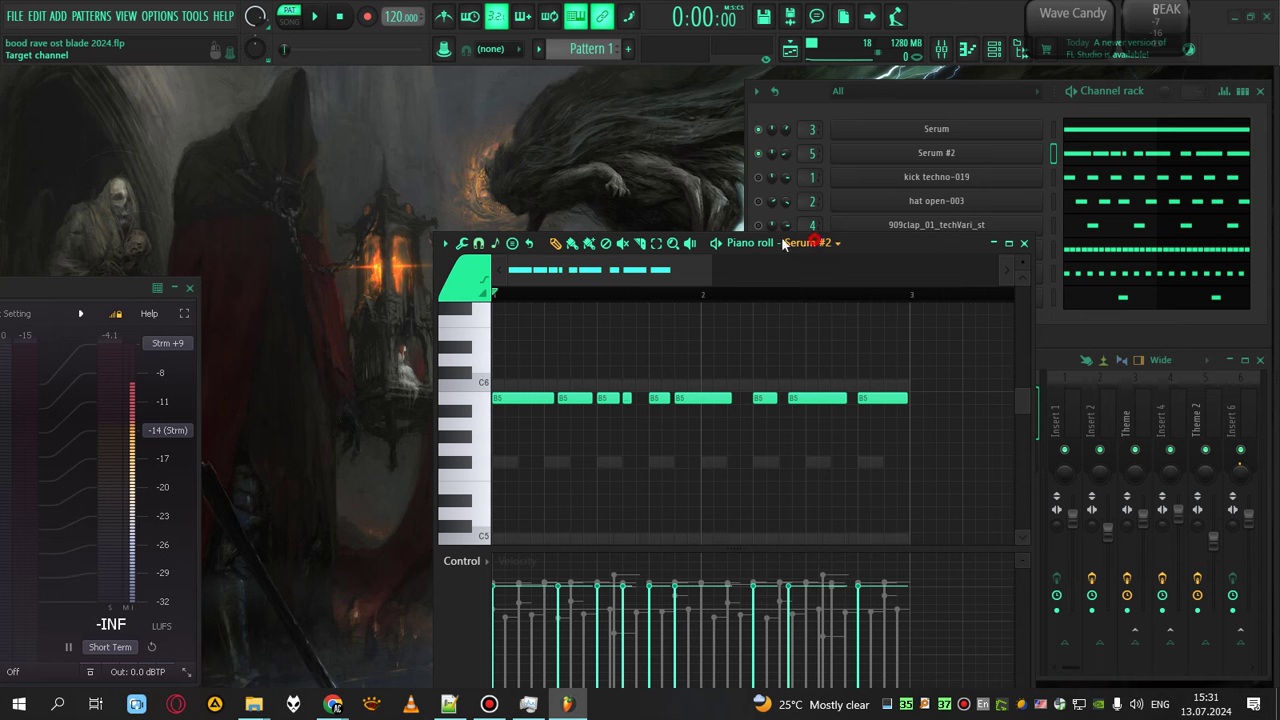
click(815, 243)
click(925, 248)
drag(925, 248, 699, 234)
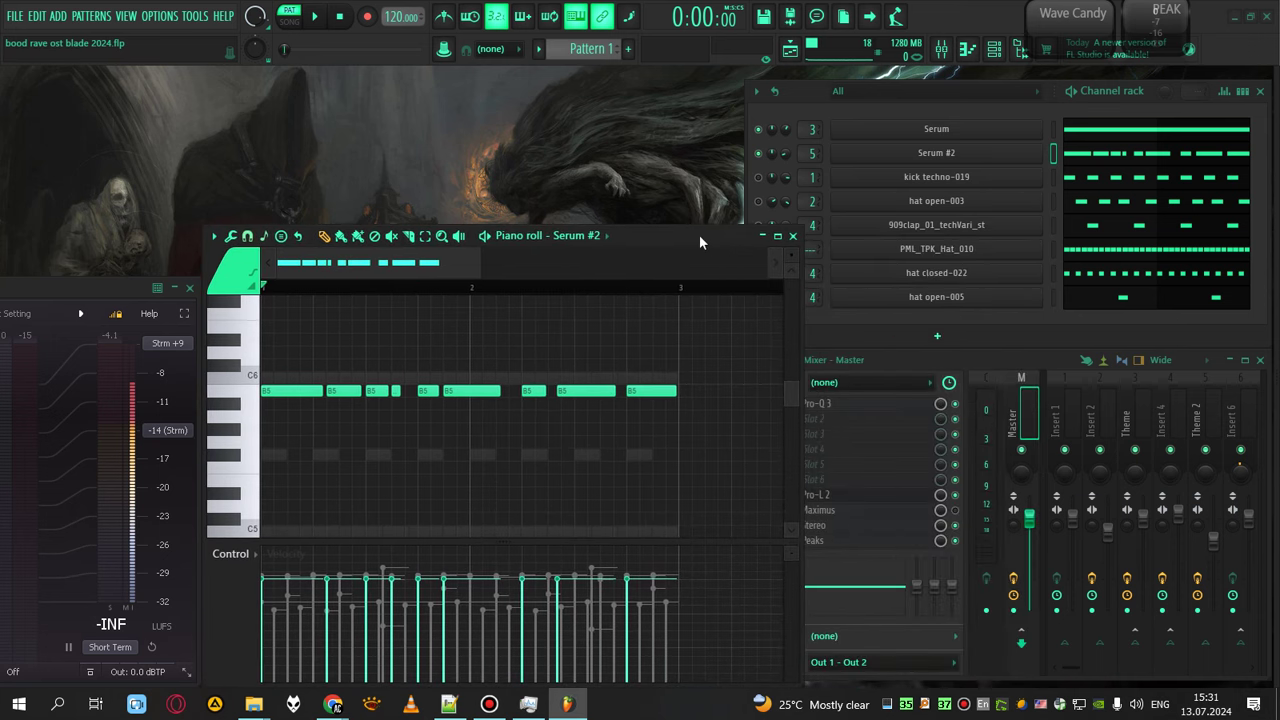
click(1174, 134)
click(1044, 364)
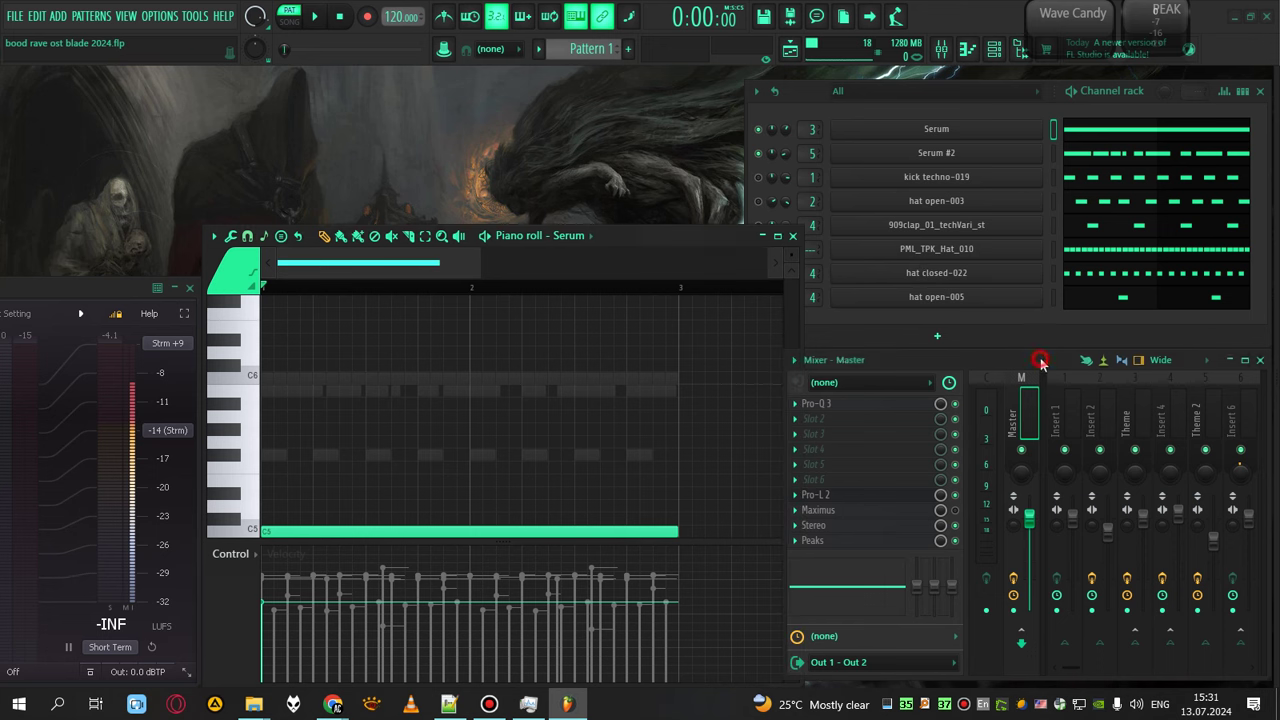
drag(1066, 369, 1089, 376)
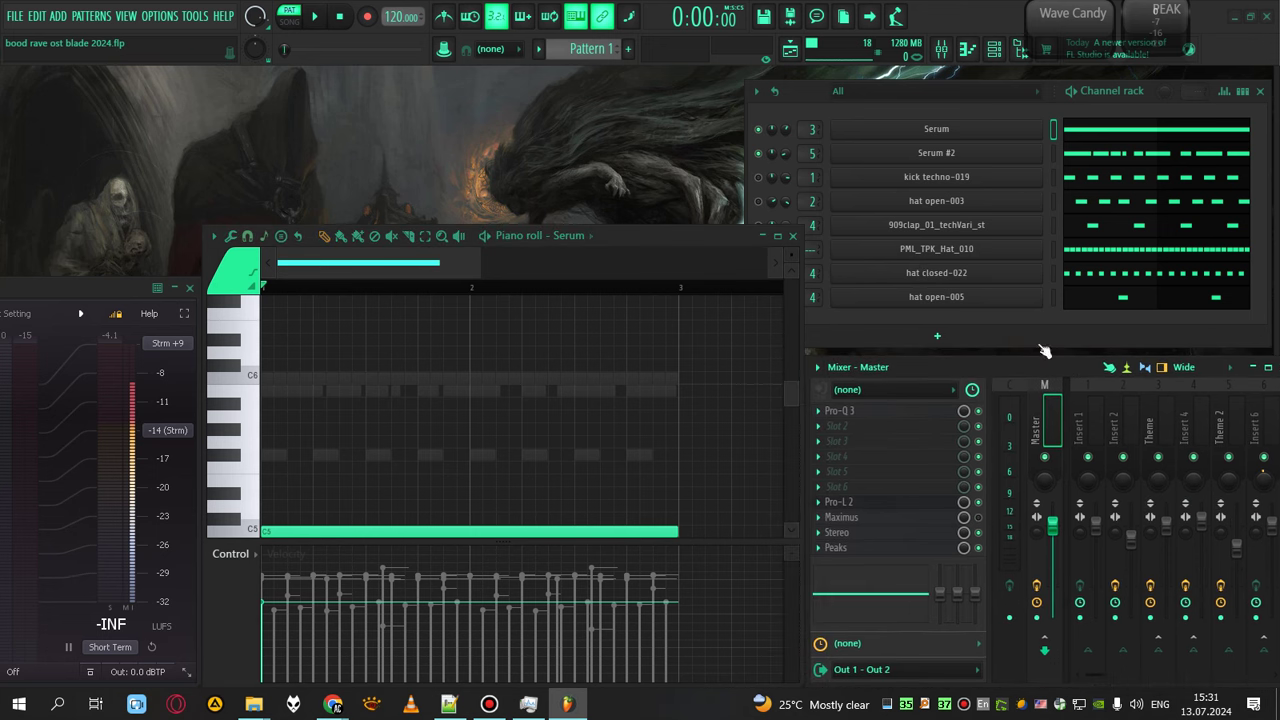
Step: Play the pattern with only Serum and kick techno-019 active, adding hat closed-022 and hat open-005 in turn
right_click(768, 162)
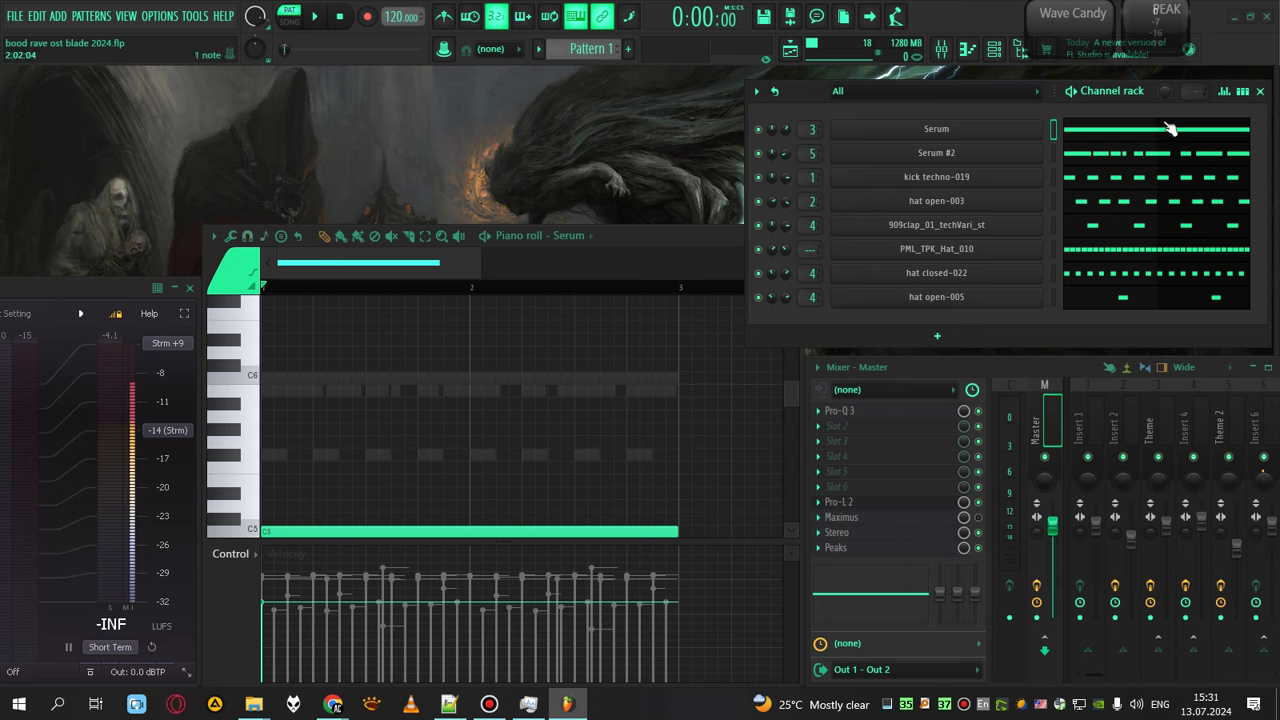
drag(760, 303, 763, 153)
key(space)
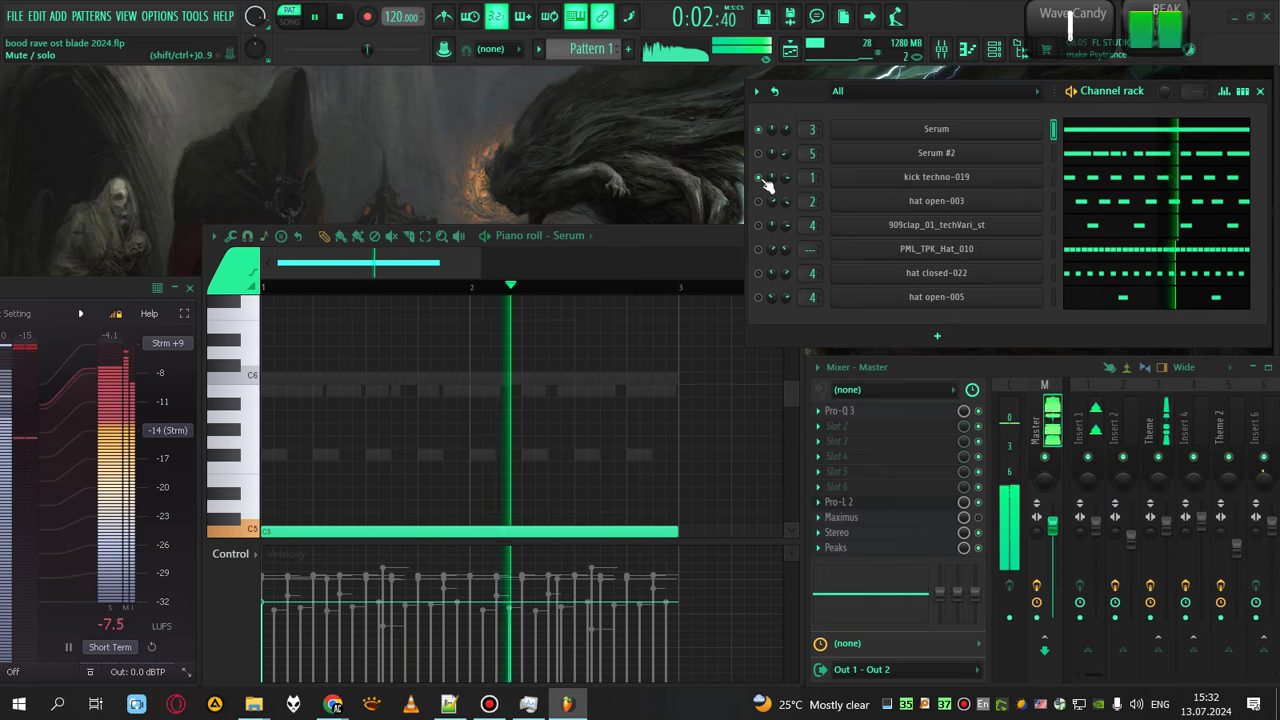
click(760, 274)
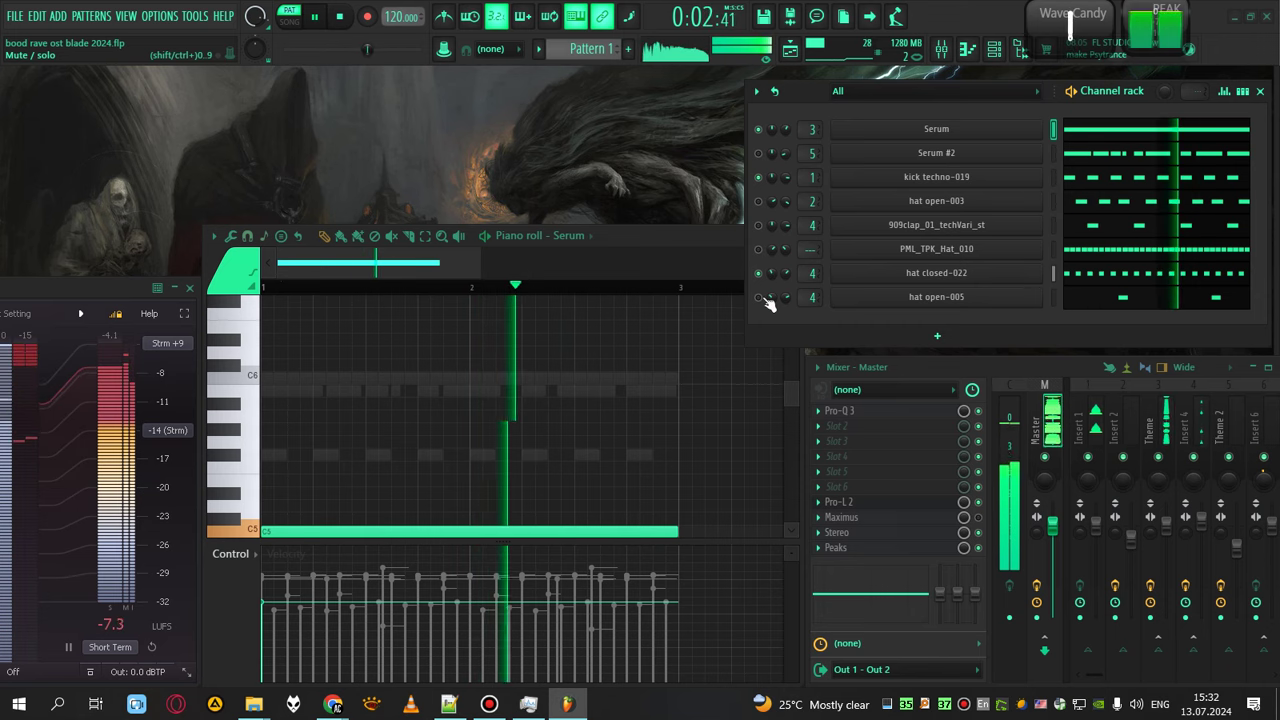
click(762, 298)
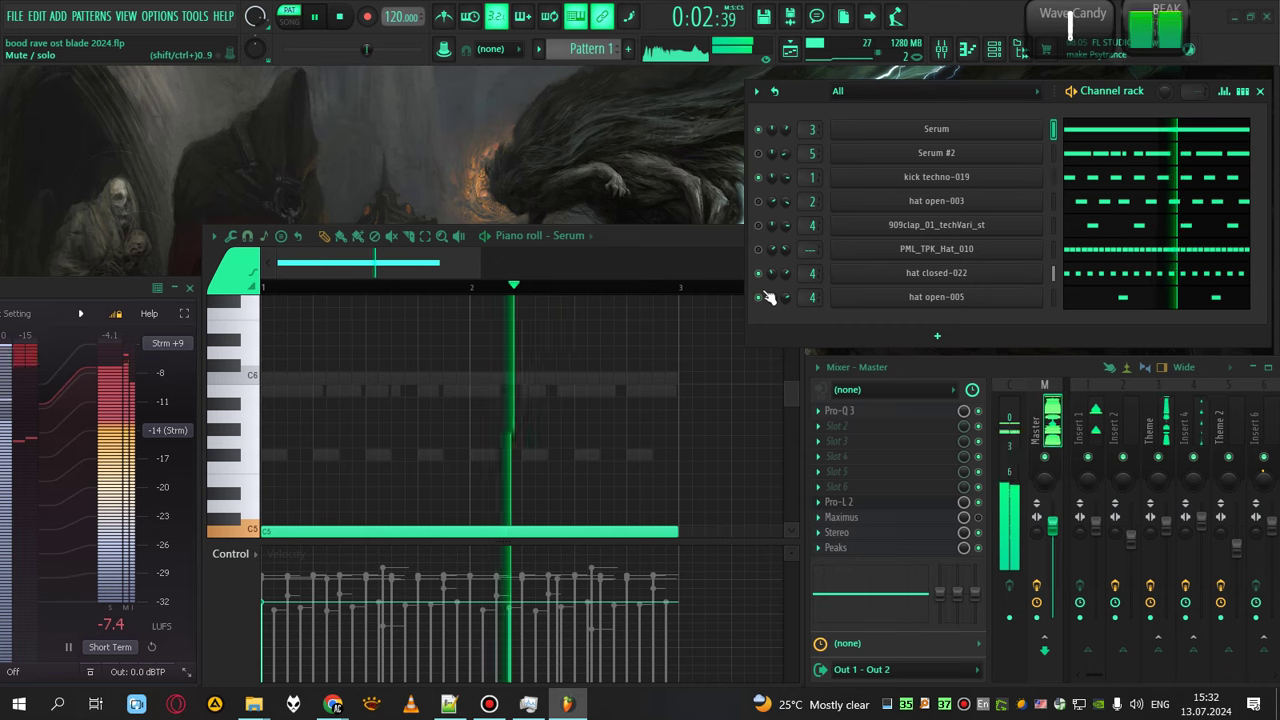
Step: Mute the kick, unmute 909clap_01_techVari_st, bring the kick back in, and audition Serum #2 over the loop
click(763, 181)
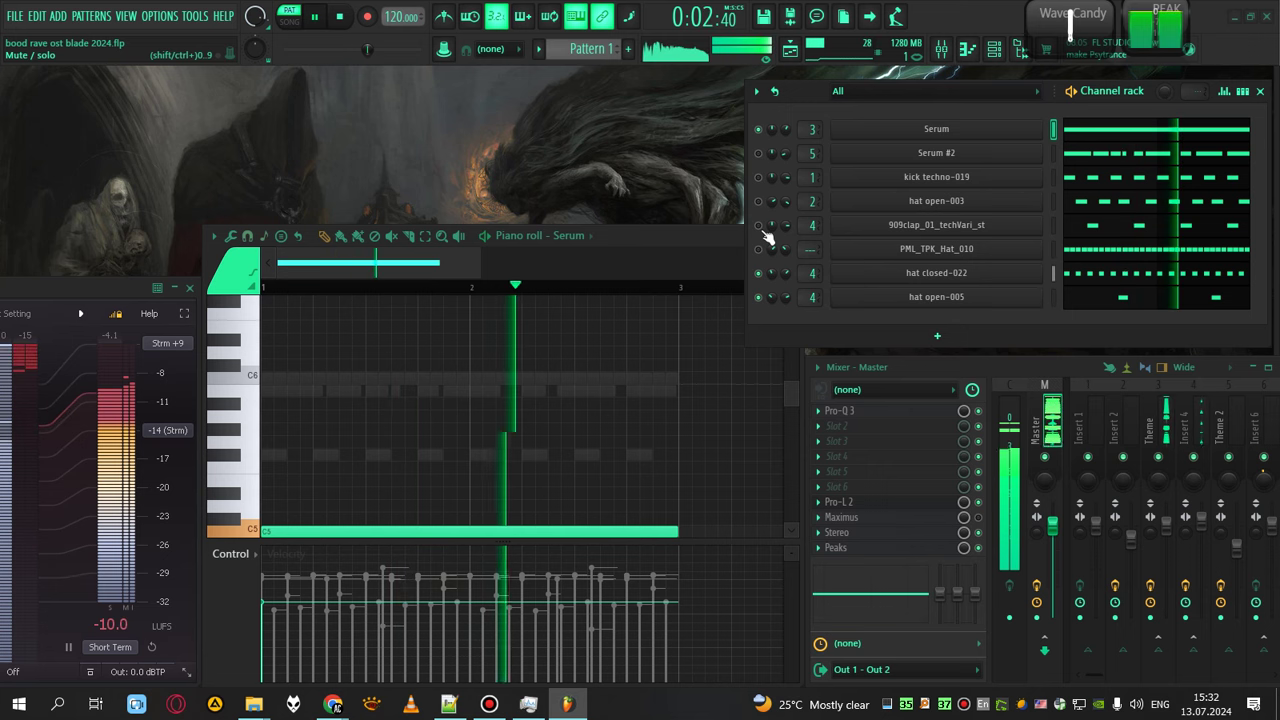
click(761, 229)
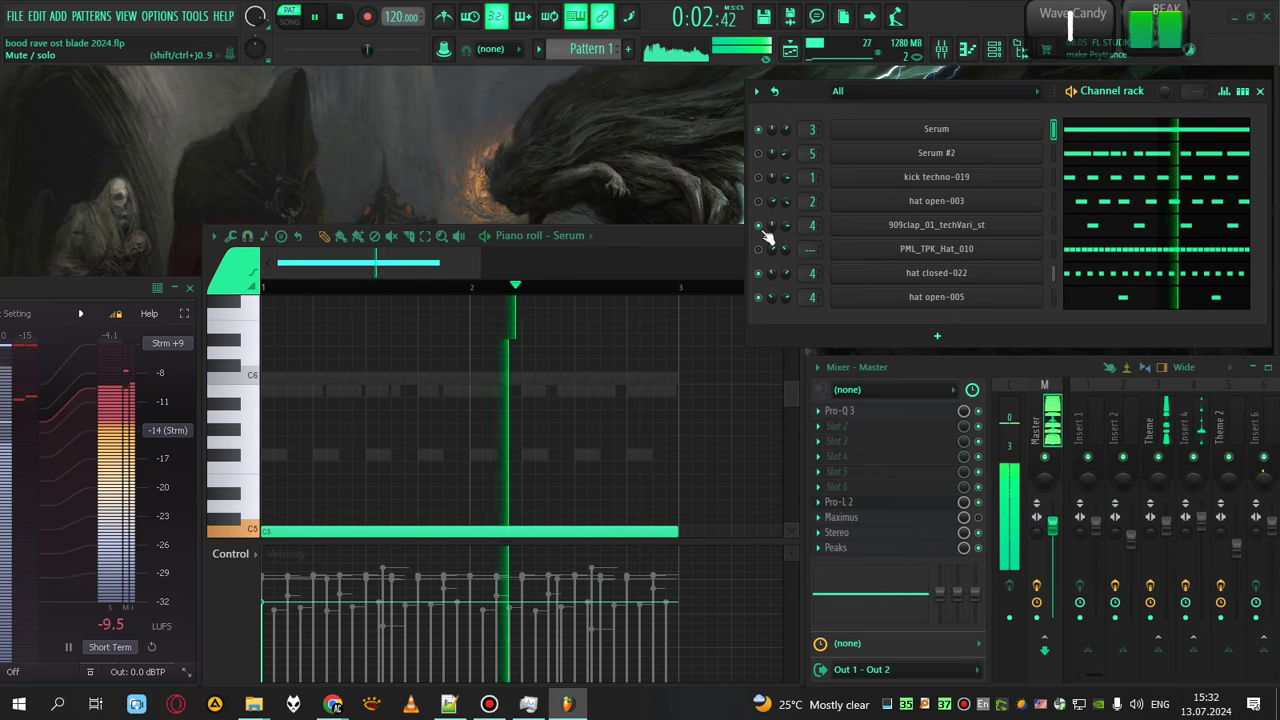
click(759, 179)
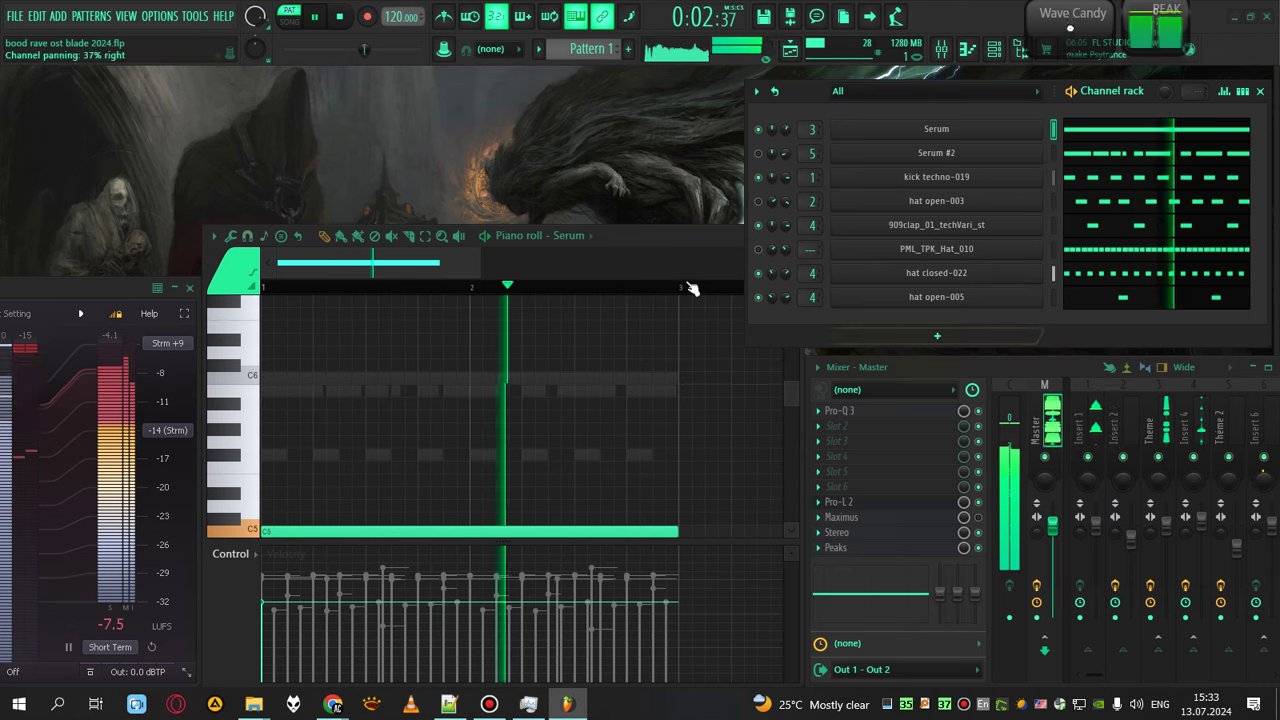
click(759, 155)
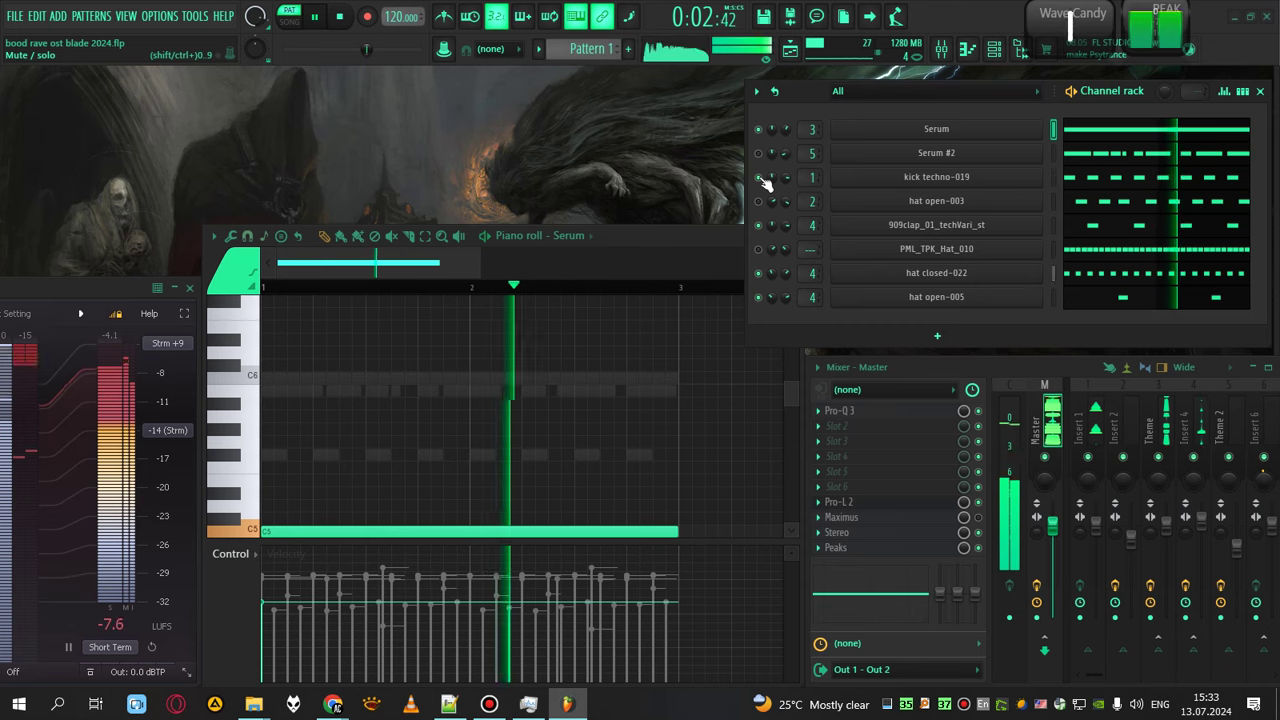
Step: Drop the kick to bring in hat open-003, restore the kick, audition Serum #2, and unmute PML_TPK_Hat_010
click(761, 182)
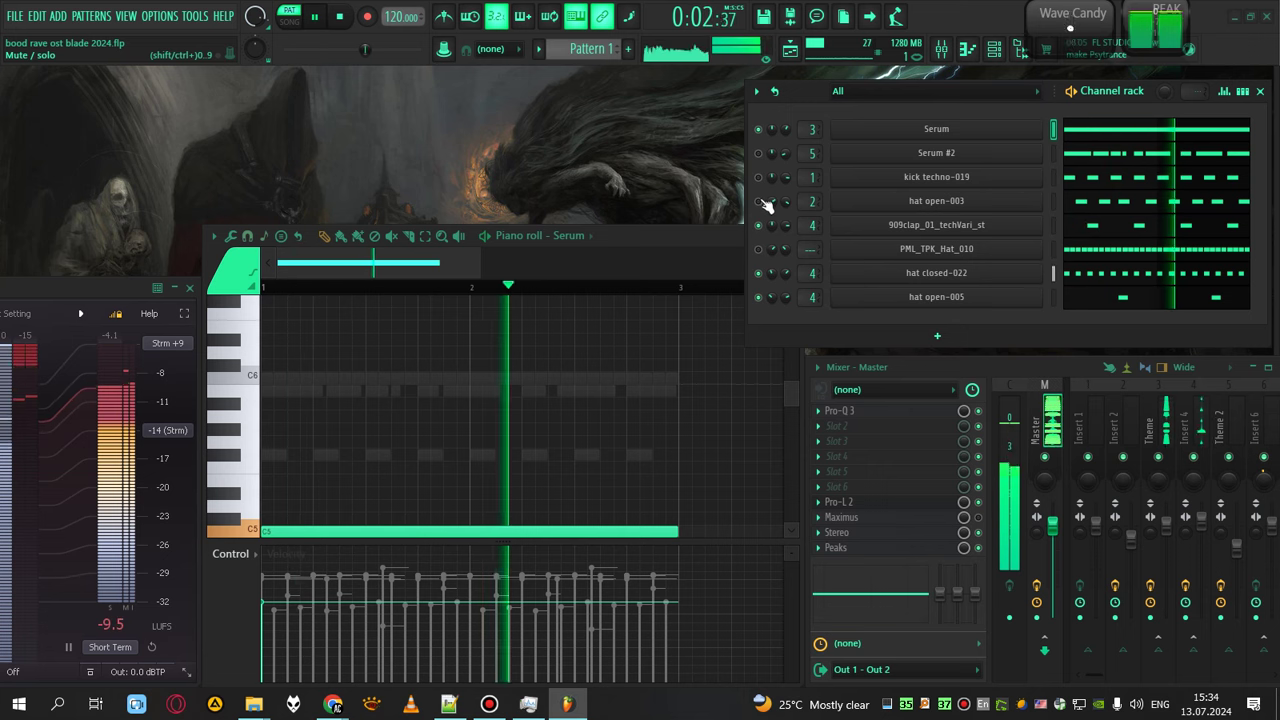
click(760, 202)
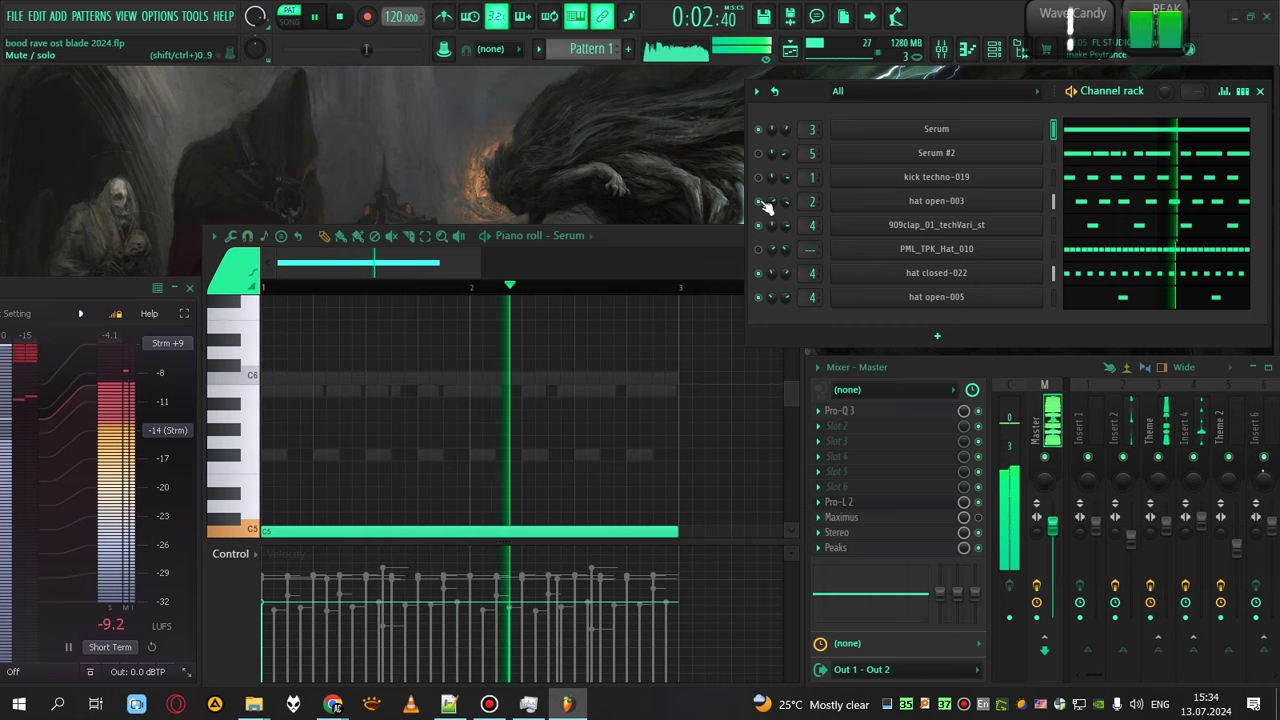
click(762, 177)
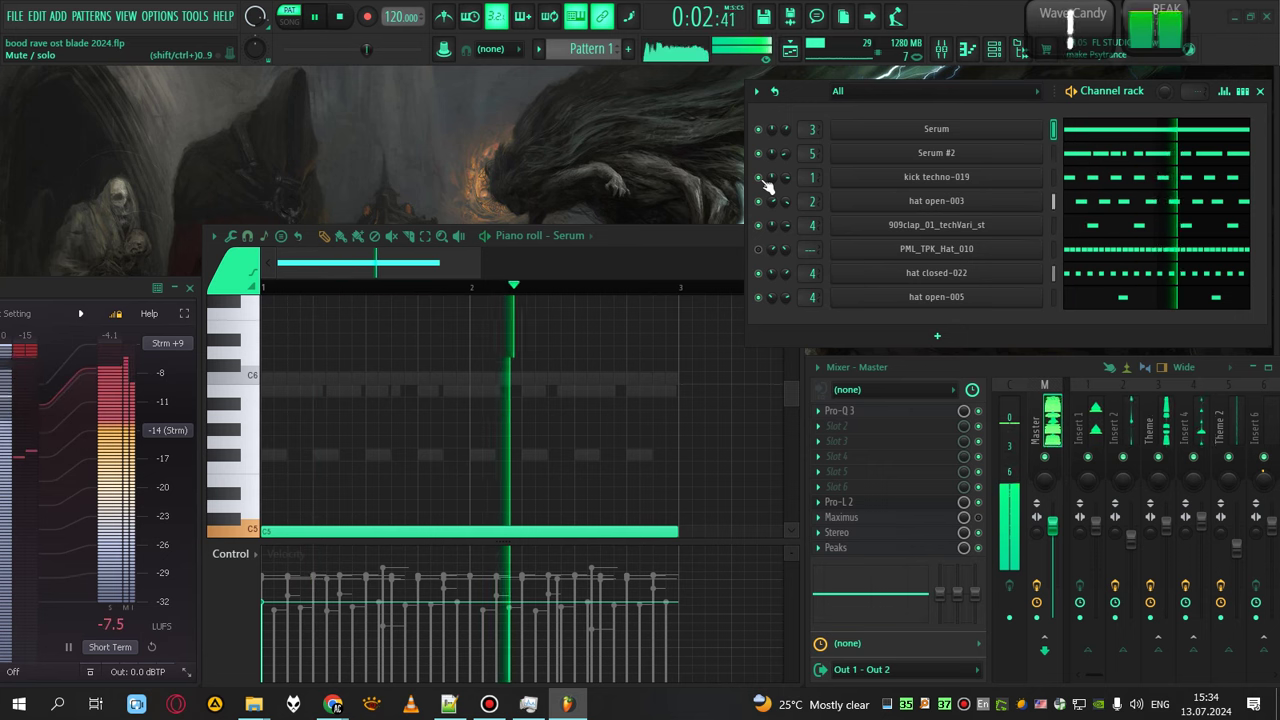
click(760, 155)
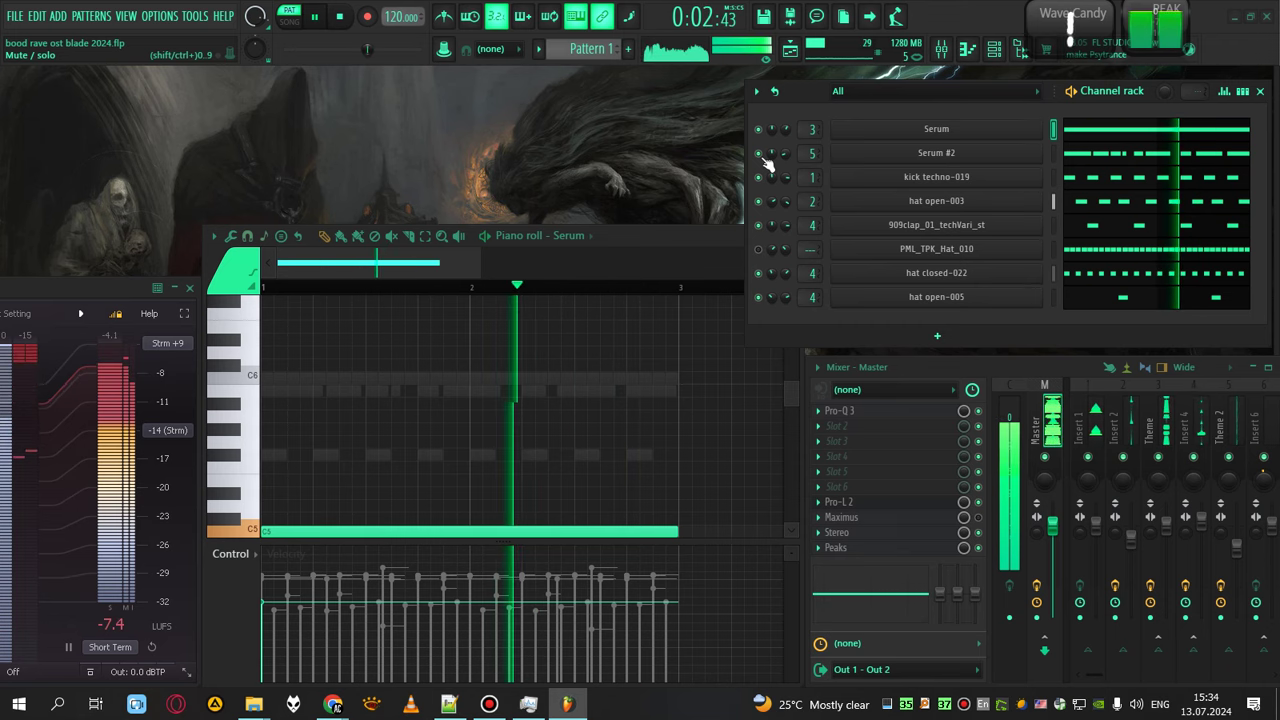
click(759, 154)
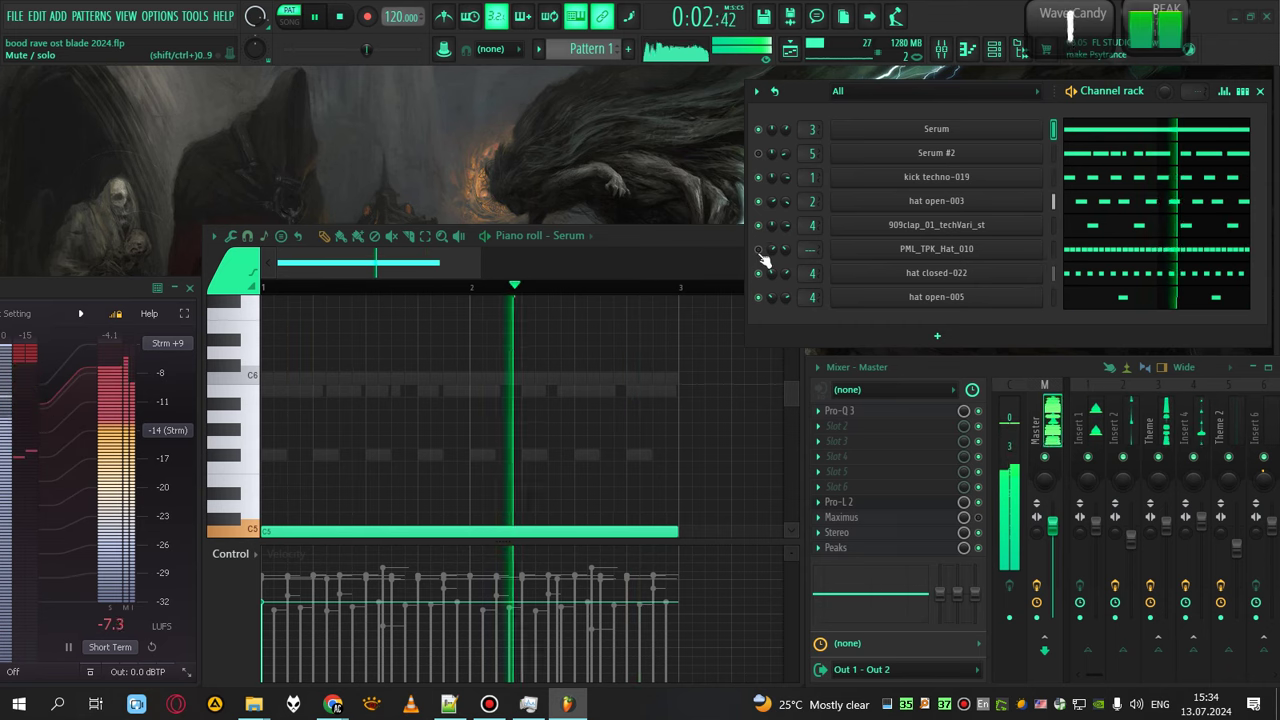
click(759, 249)
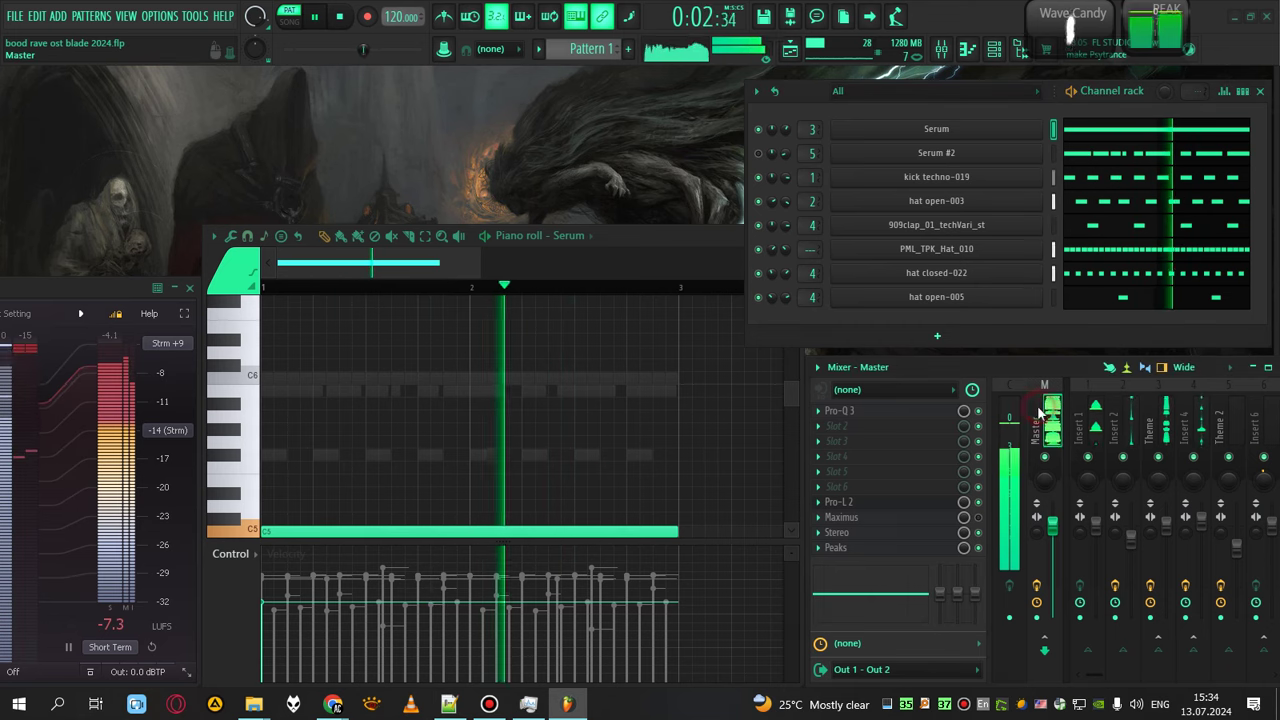
Step: In the Master track's Pro-Q 3, set band 1 to 53.198 Hz and +0.95 dB and shift the low cut slightly higher with less Q
click(932, 410)
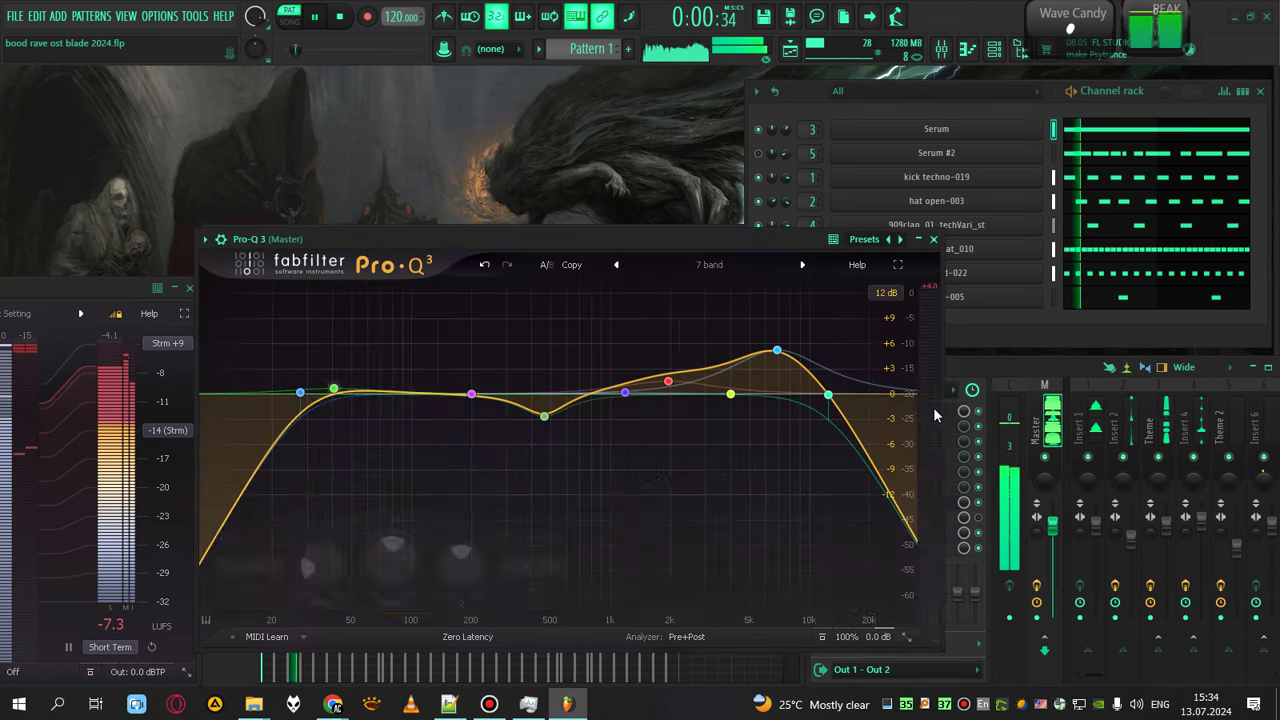
drag(727, 240, 908, 207)
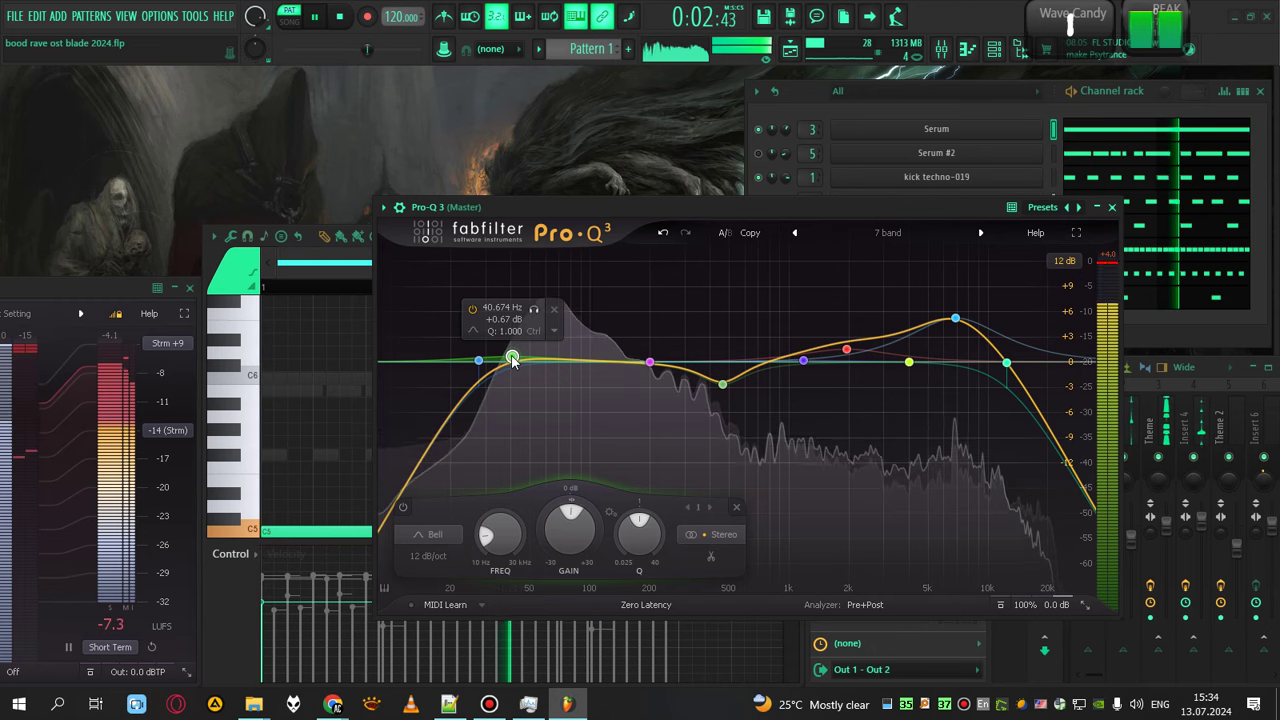
drag(512, 358, 536, 354)
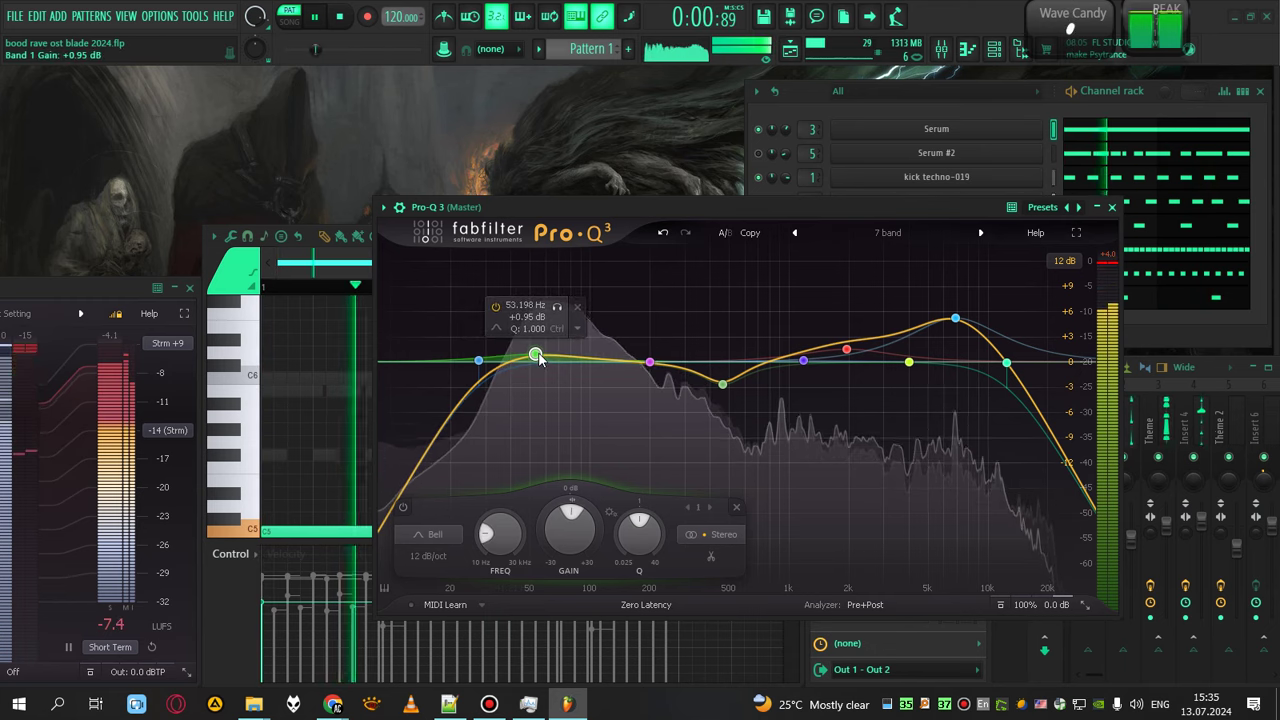
click(479, 361)
mouse_move(490, 366)
mouse_down()
mouse_move(912, 368)
mouse_move(475, 372)
mouse_move(492, 380)
mouse_up()
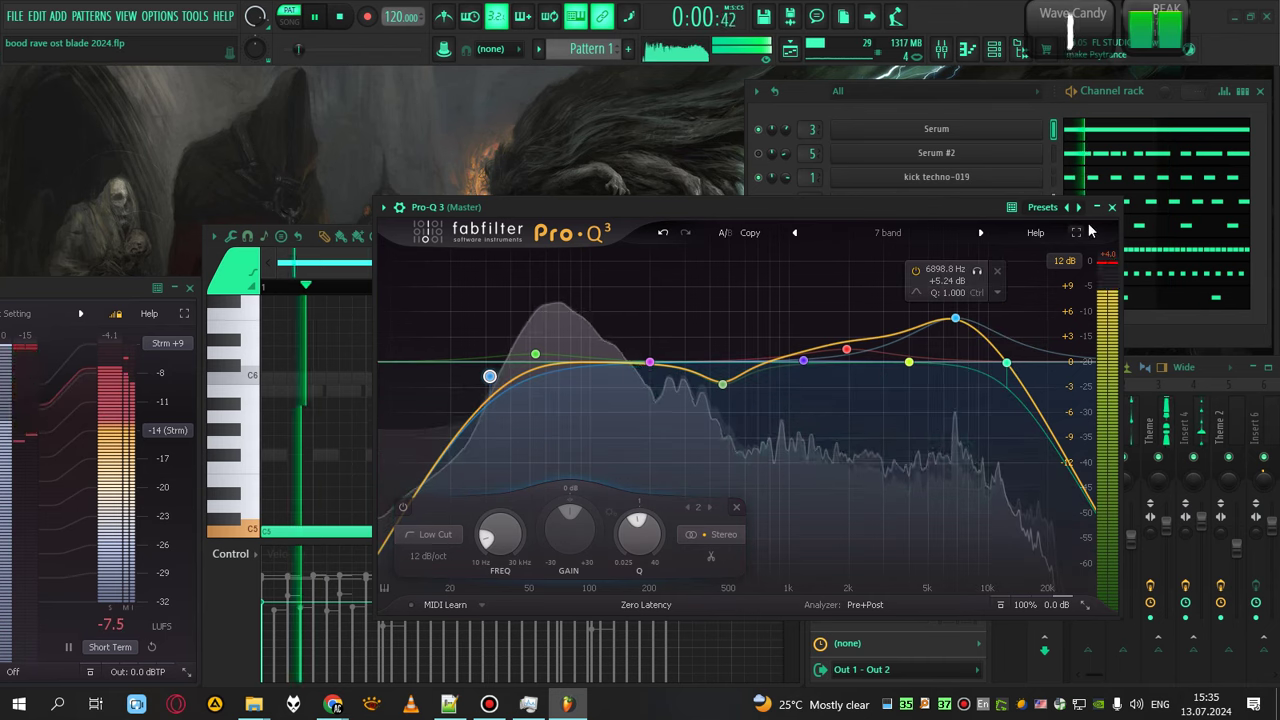
Step: Move Pro-Q 3 clear of the channel rack, mute Serum #2, and unmute the kick channel
drag(995, 207, 725, 456)
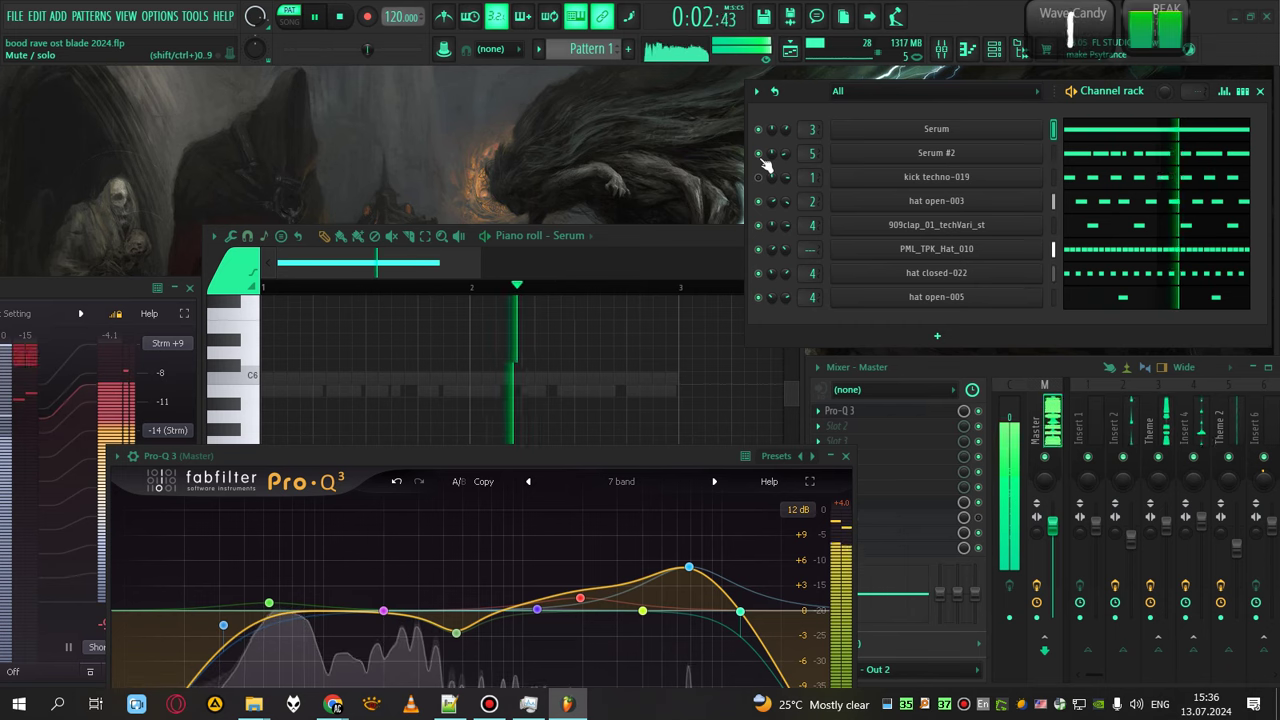
click(759, 155)
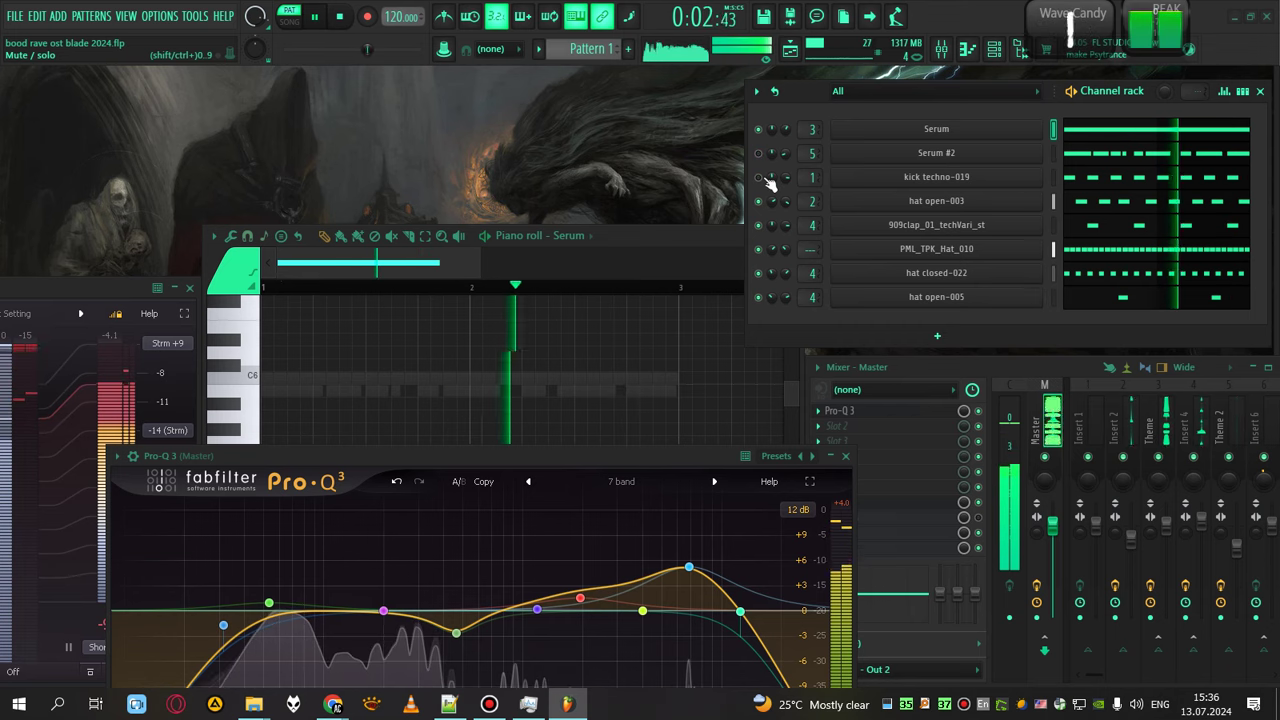
click(762, 178)
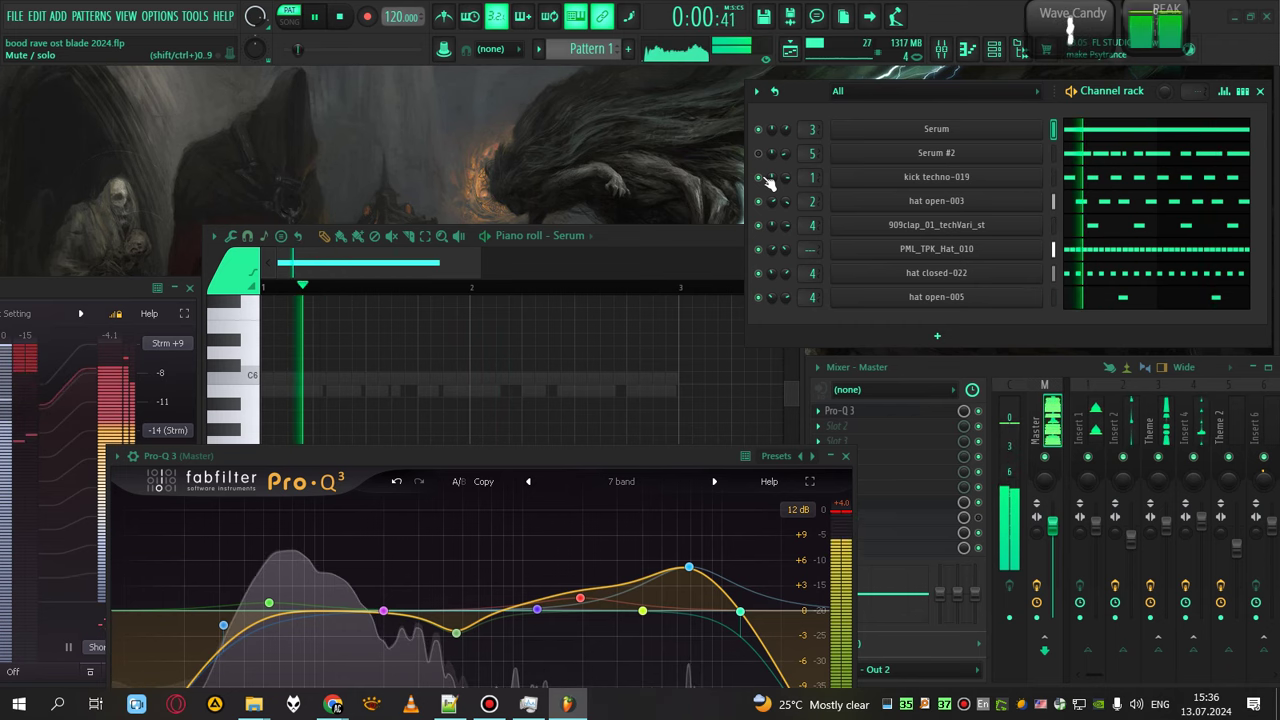
Step: Reposition Pro-Q 3, sweep its high cut down through the spectrum, and settle it at 17088 Hz with Q 1.196
drag(621, 452, 788, 255)
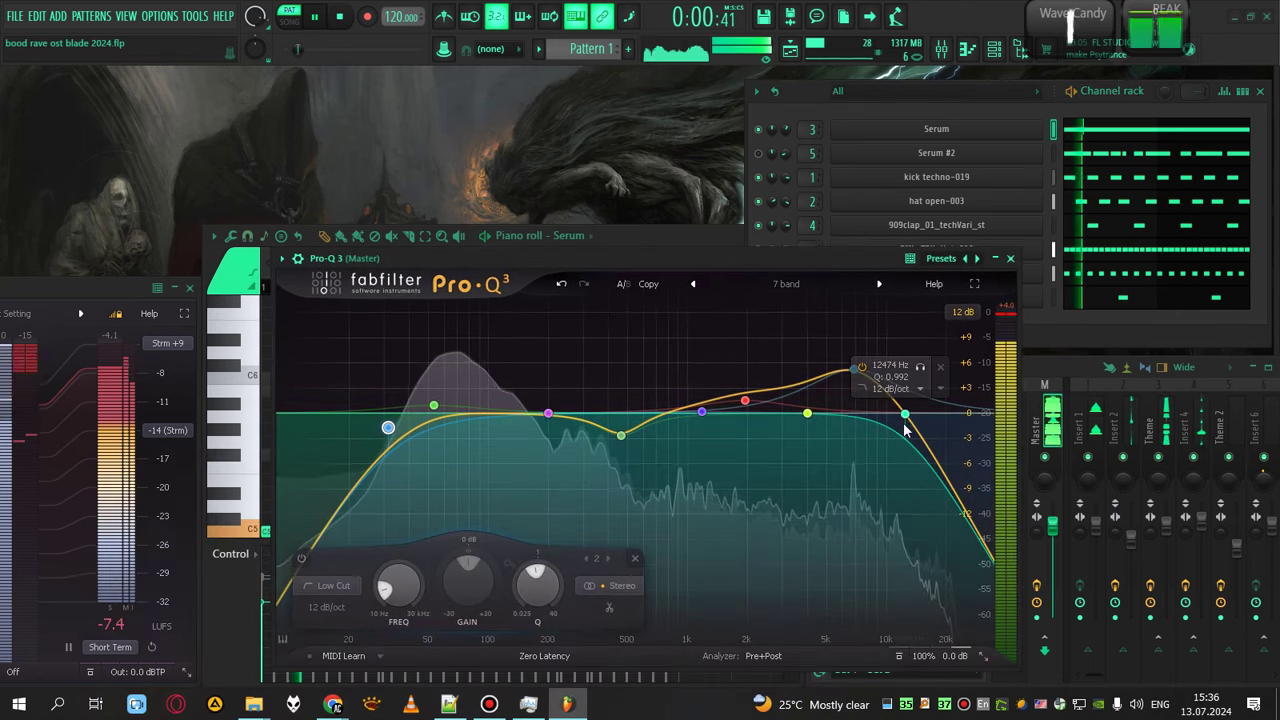
click(905, 415)
drag(908, 422, 541, 424)
drag(865, 427, 928, 403)
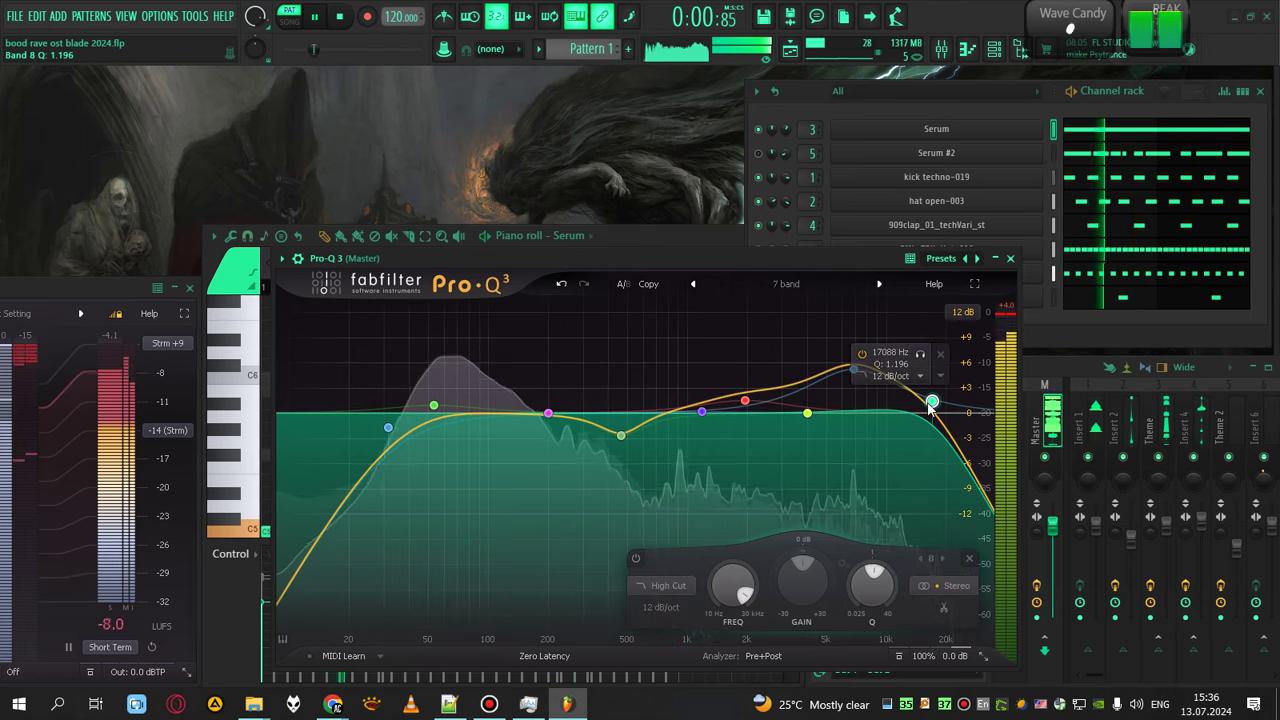
Step: Select the Theme mixer track, solo the Serum channel, and adjust the ValhallaRoom mix level and the track's send to Master
click(1064, 364)
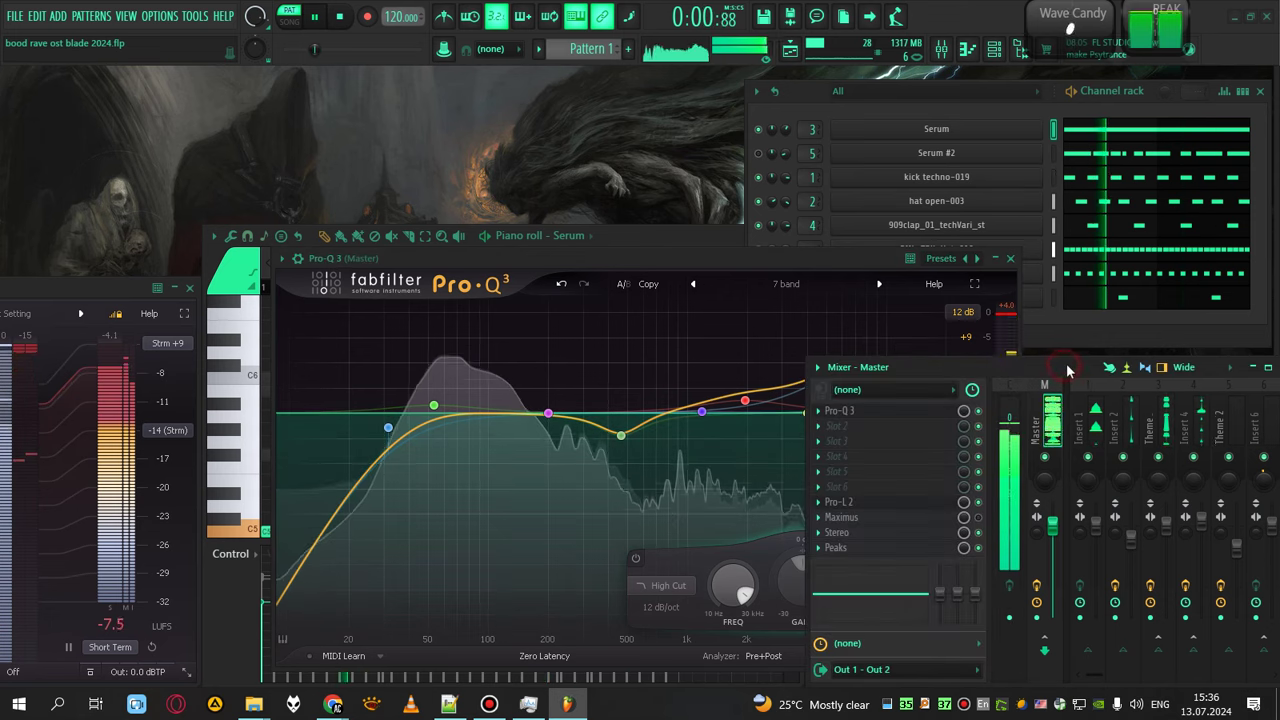
click(1150, 425)
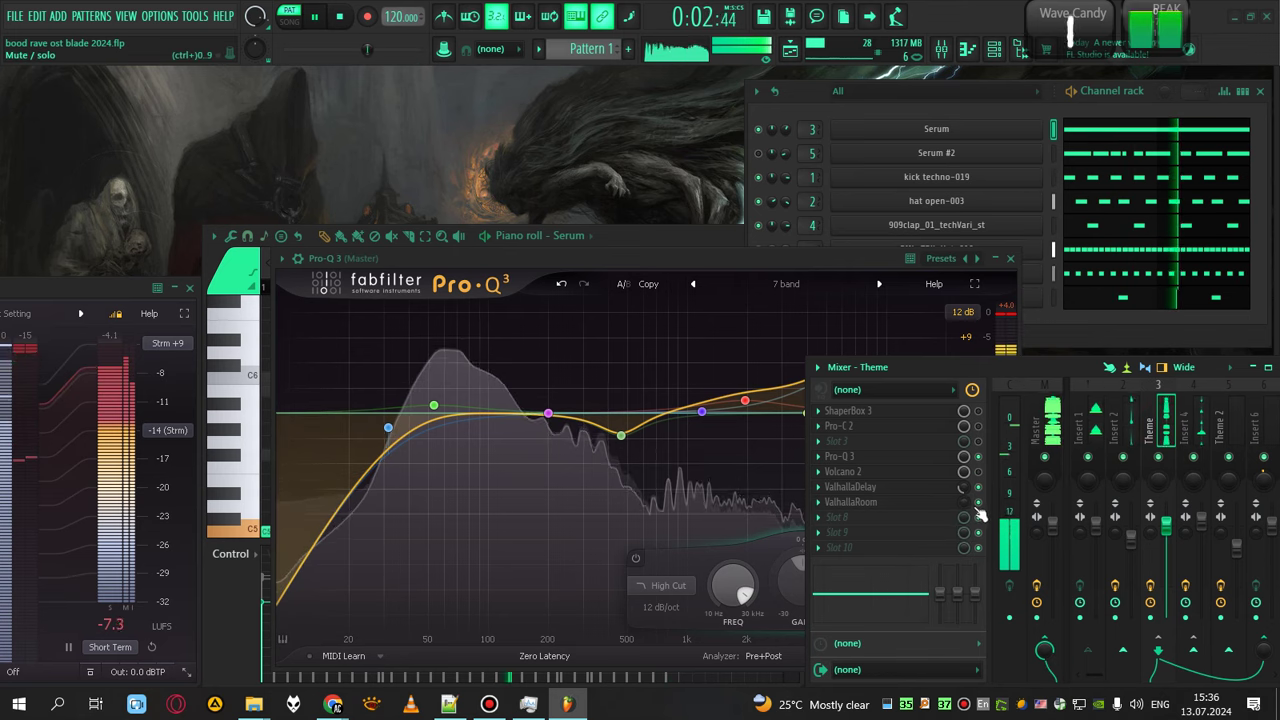
drag(964, 502, 964, 456)
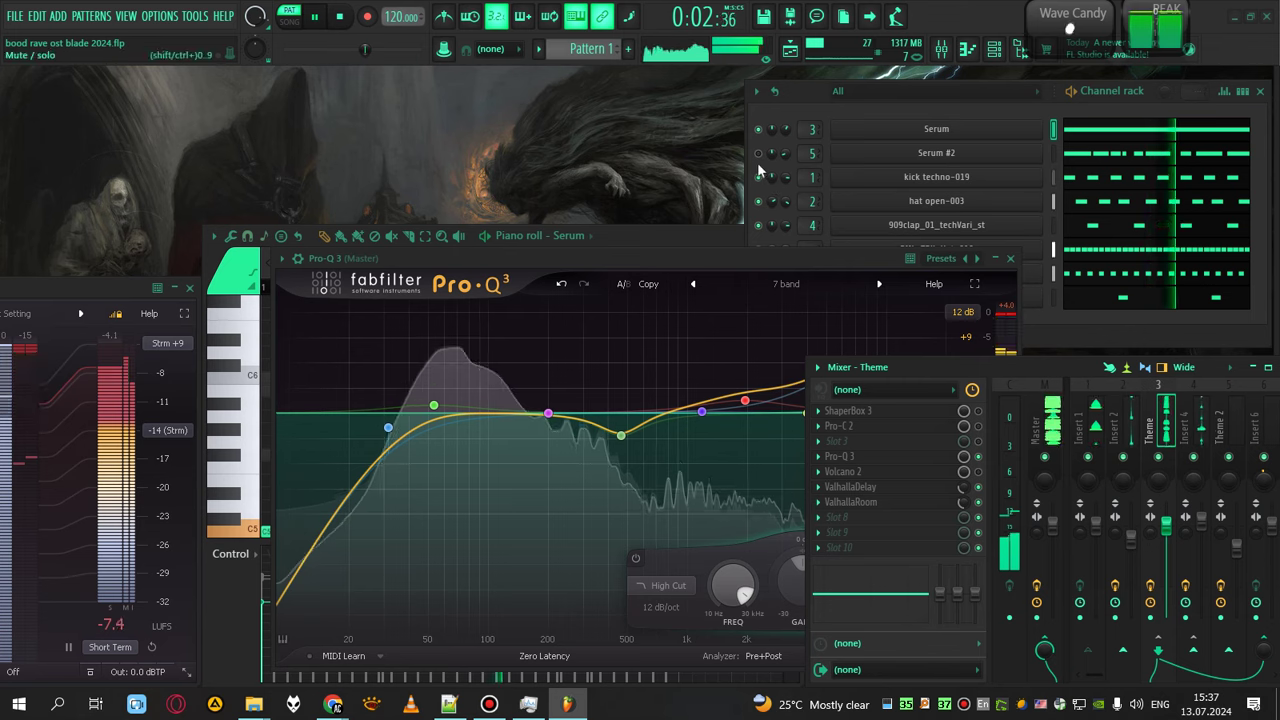
click(760, 133)
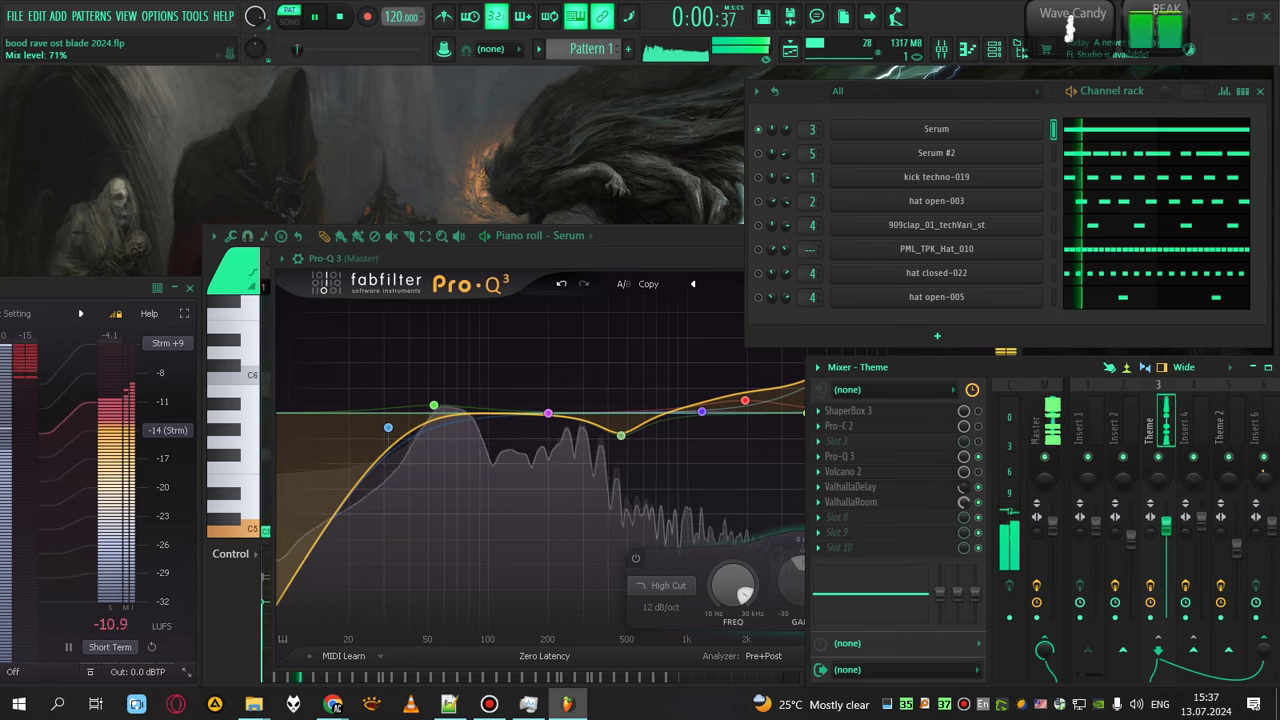
mouse_move(1046, 652)
mouse_down()
mouse_move(1045, 703)
mouse_move(1045, 649)
mouse_up()
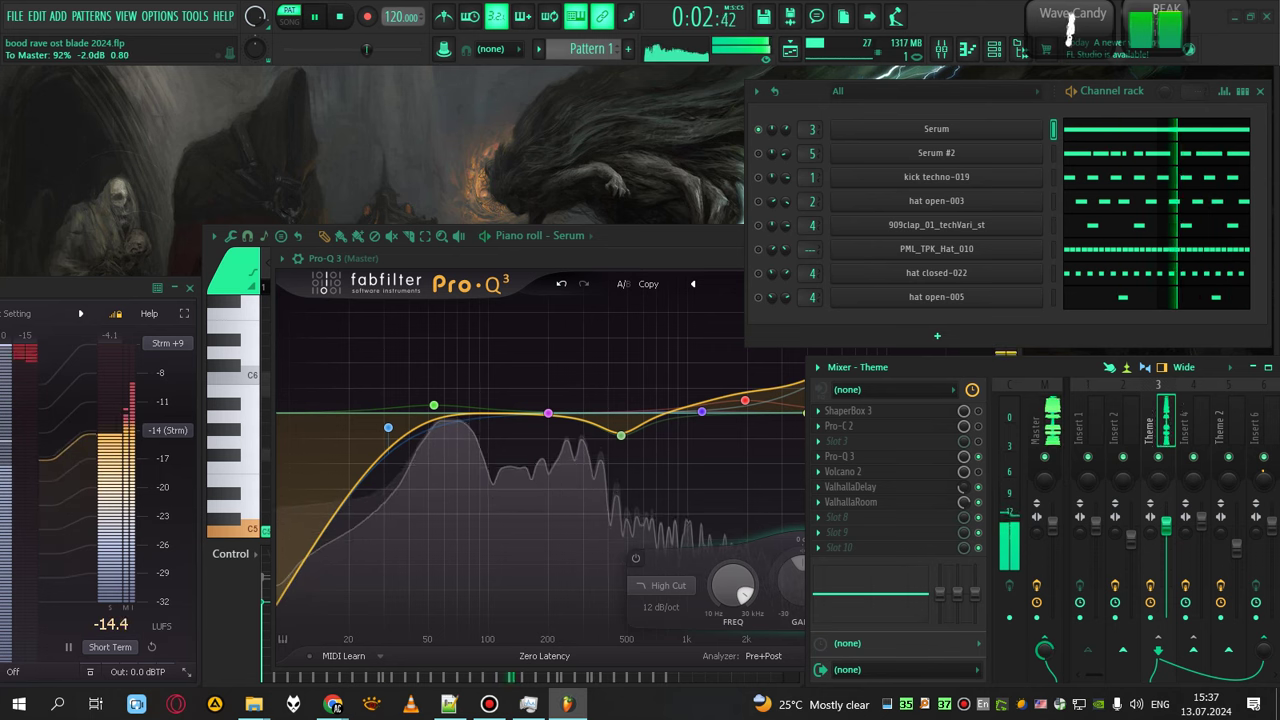
drag(964, 503, 964, 518)
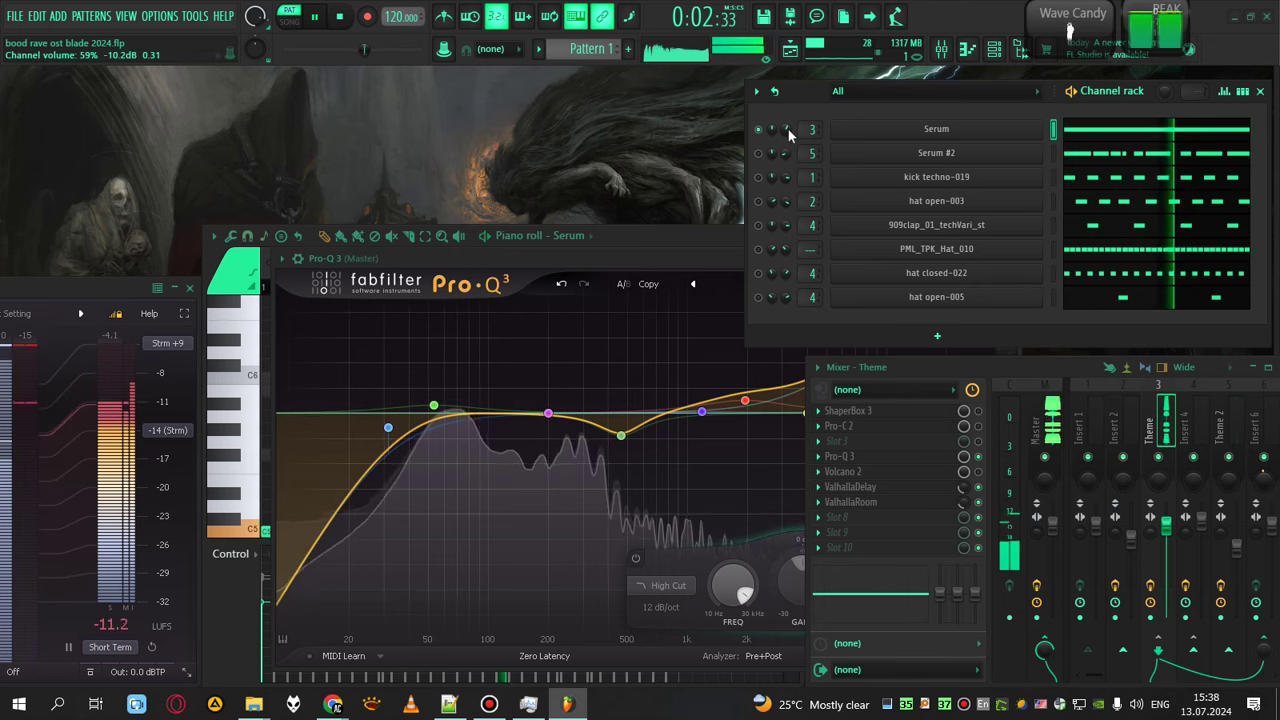
Step: Lower the Serum channel volume to 0% and stop playback
drag(788, 135, 788, 227)
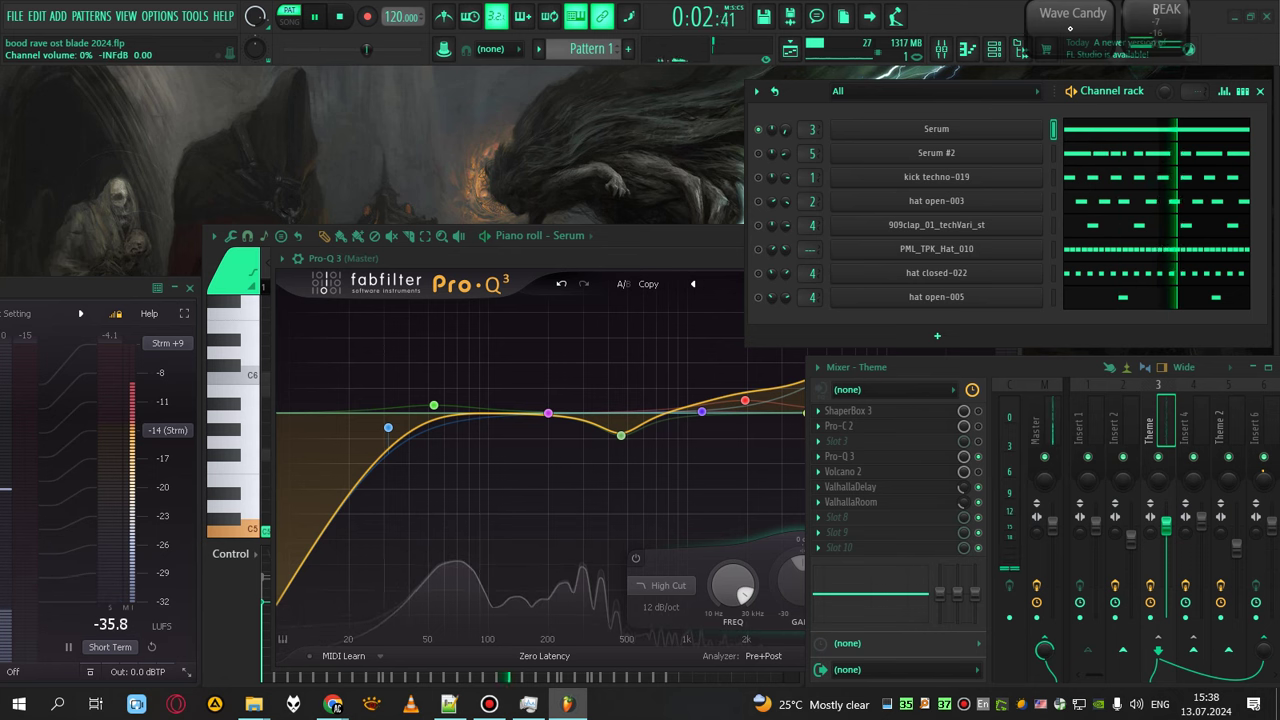
click(341, 17)
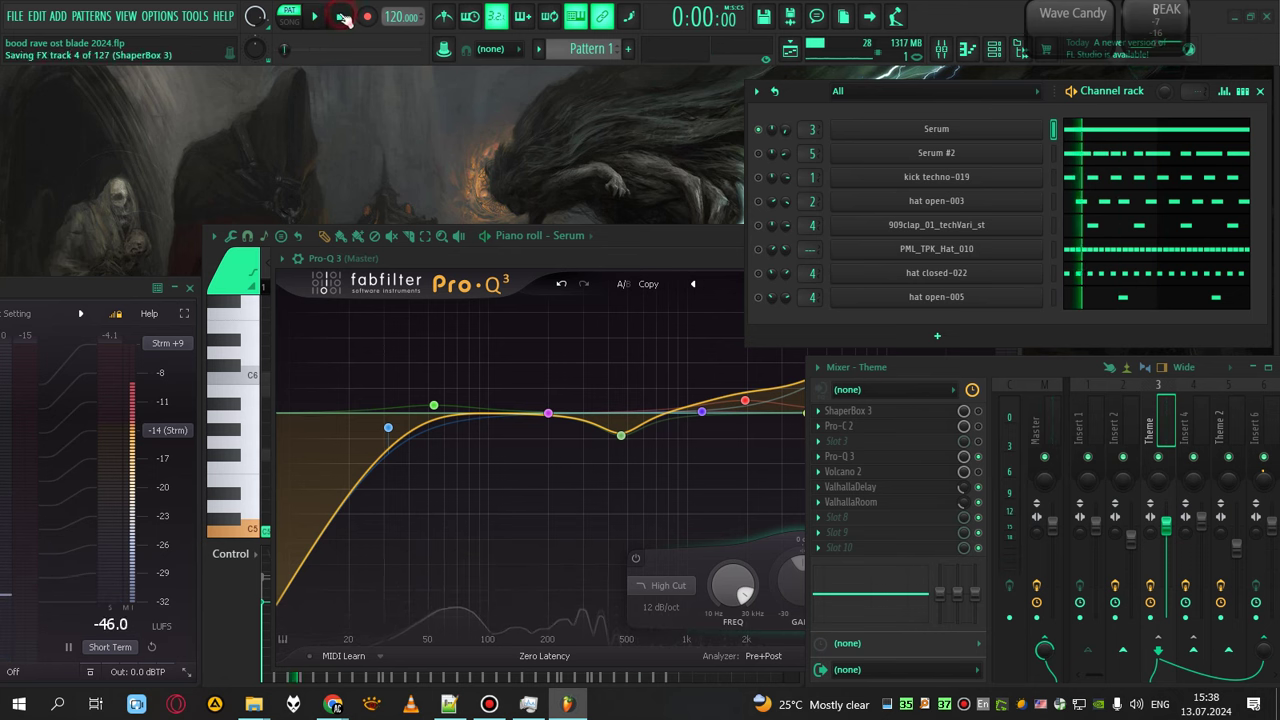